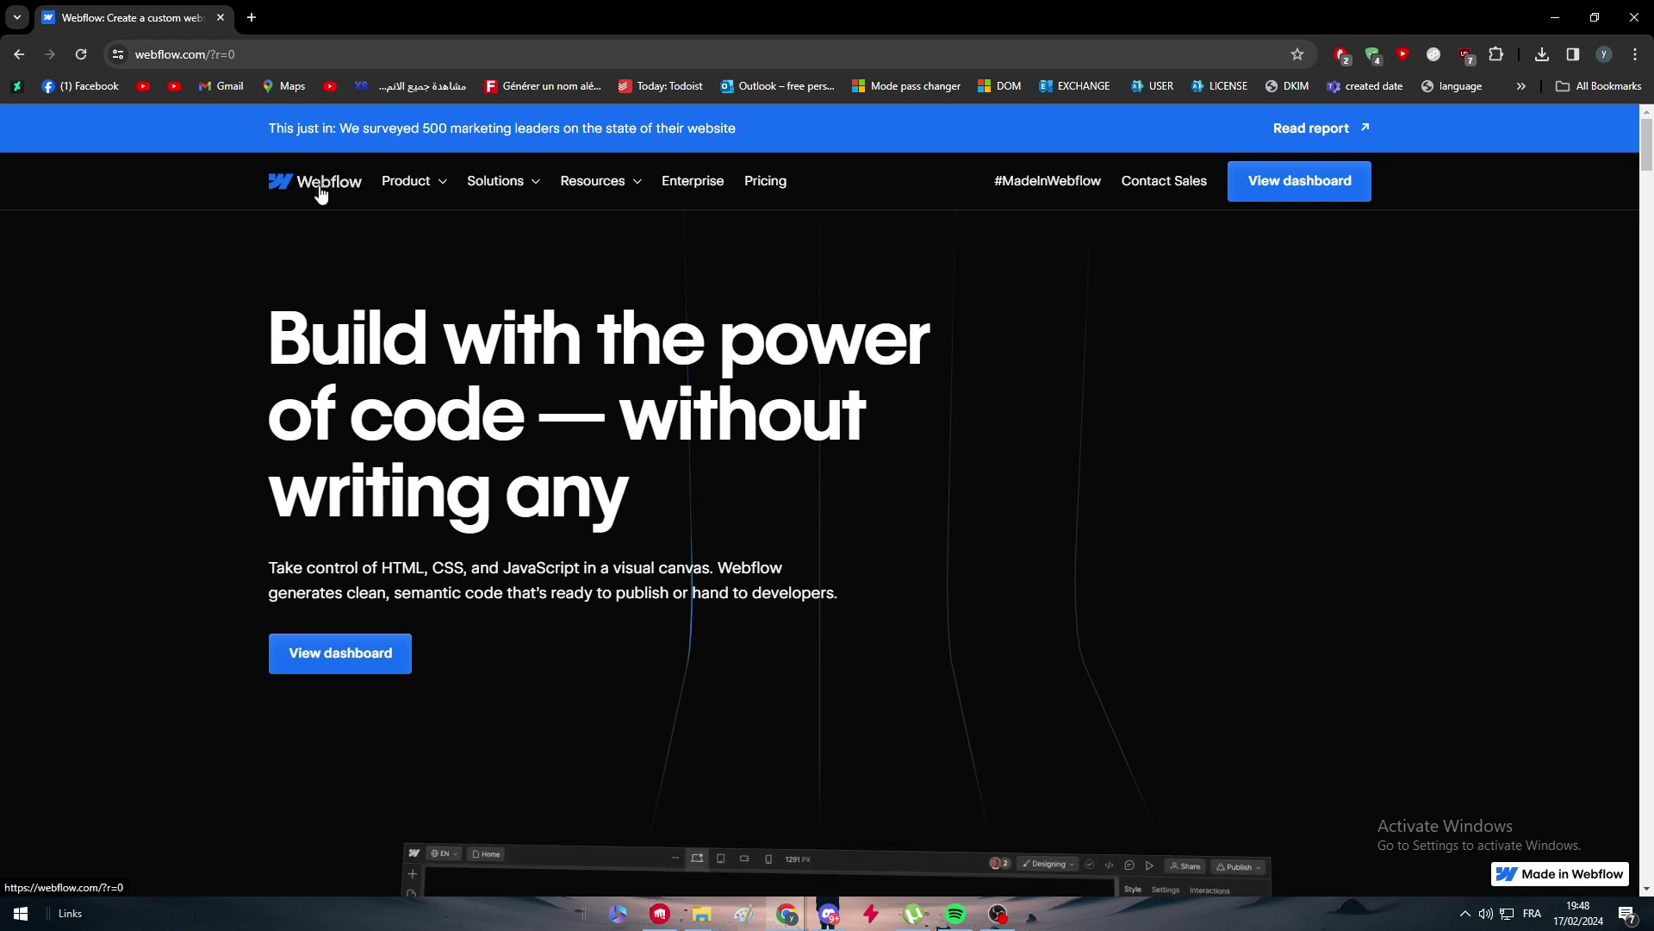
Open the Webflow dashboard listing the workspace's sites from the homepage
left_click(320, 195)
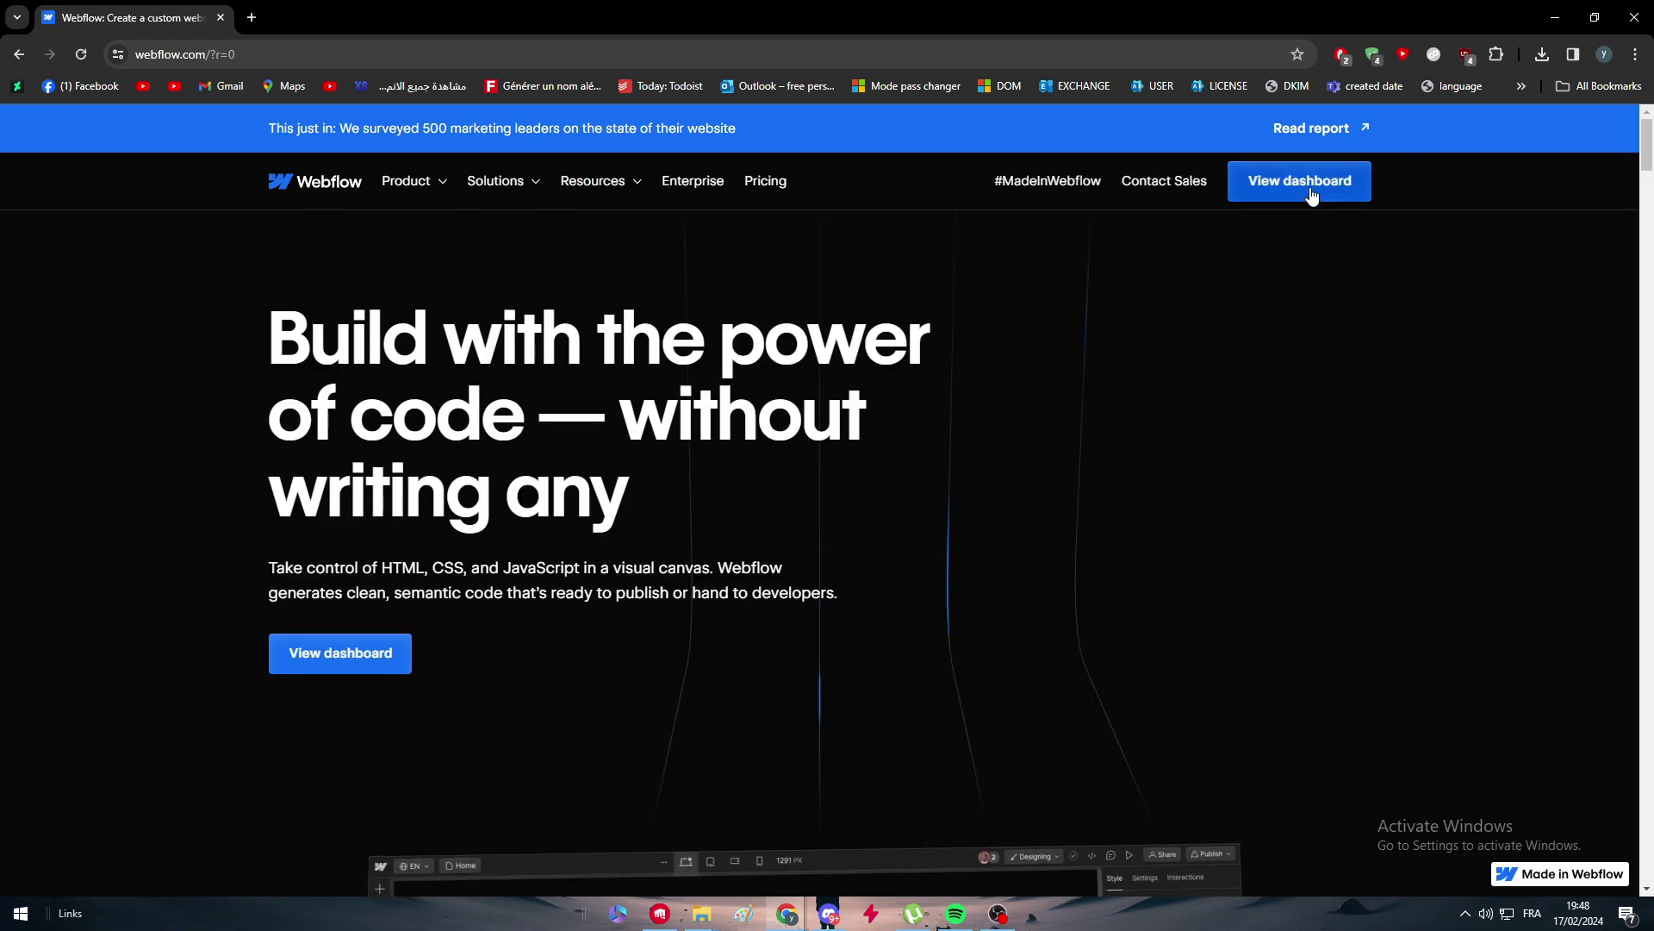
left_click(1310, 195)
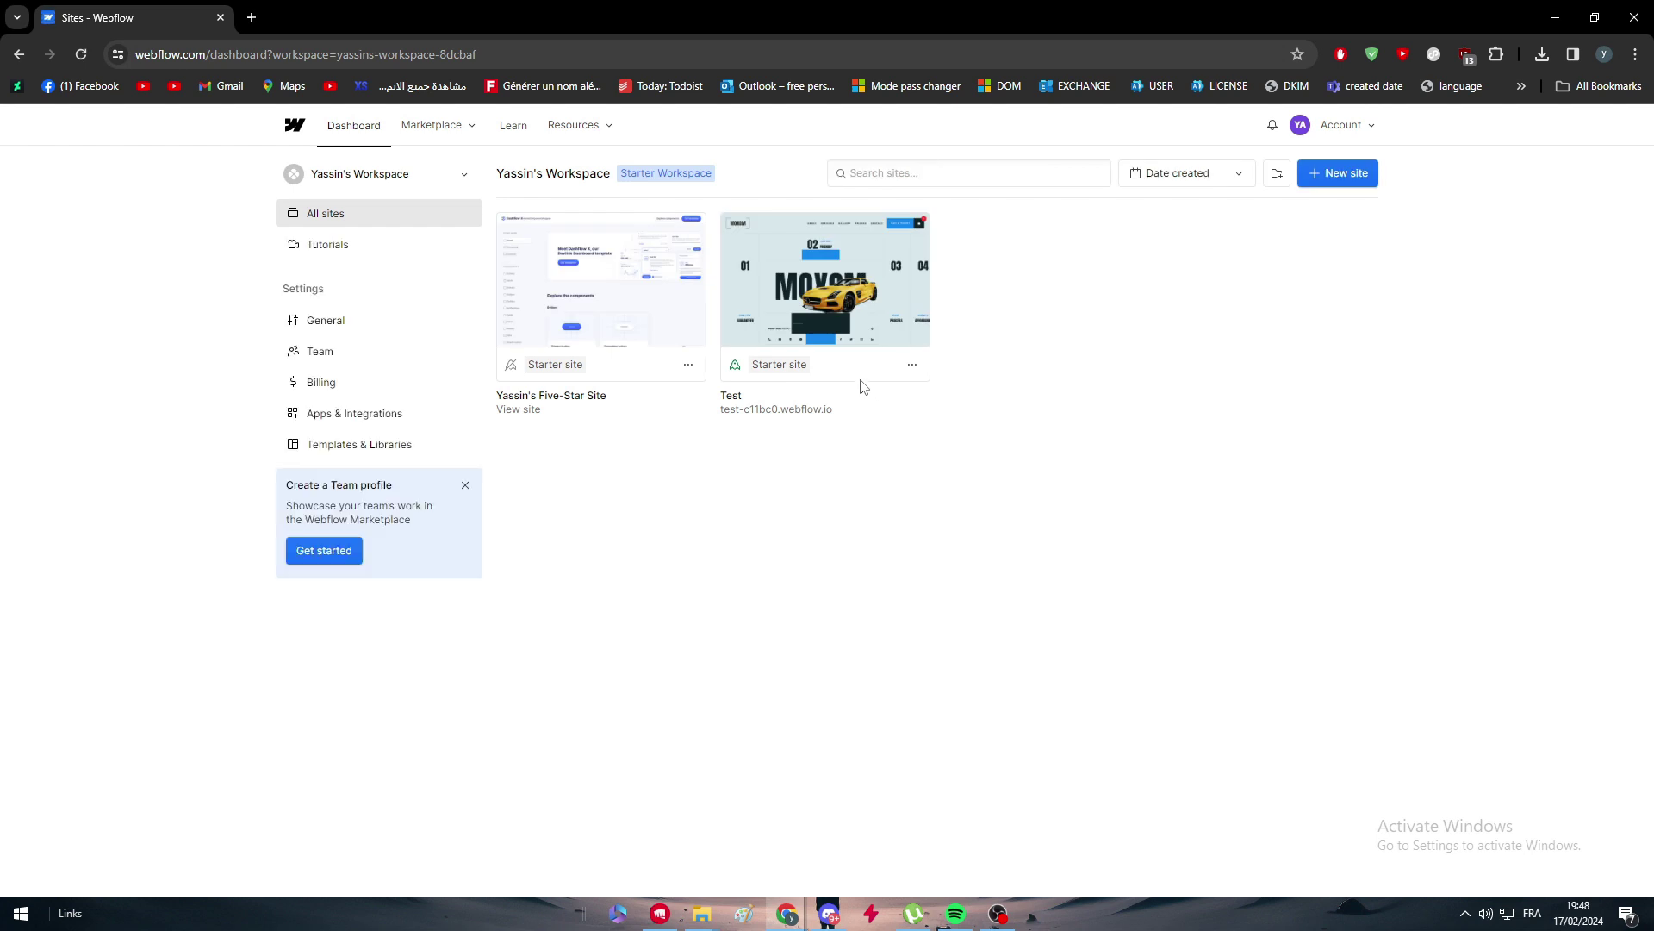
mouse_move(746, 248)
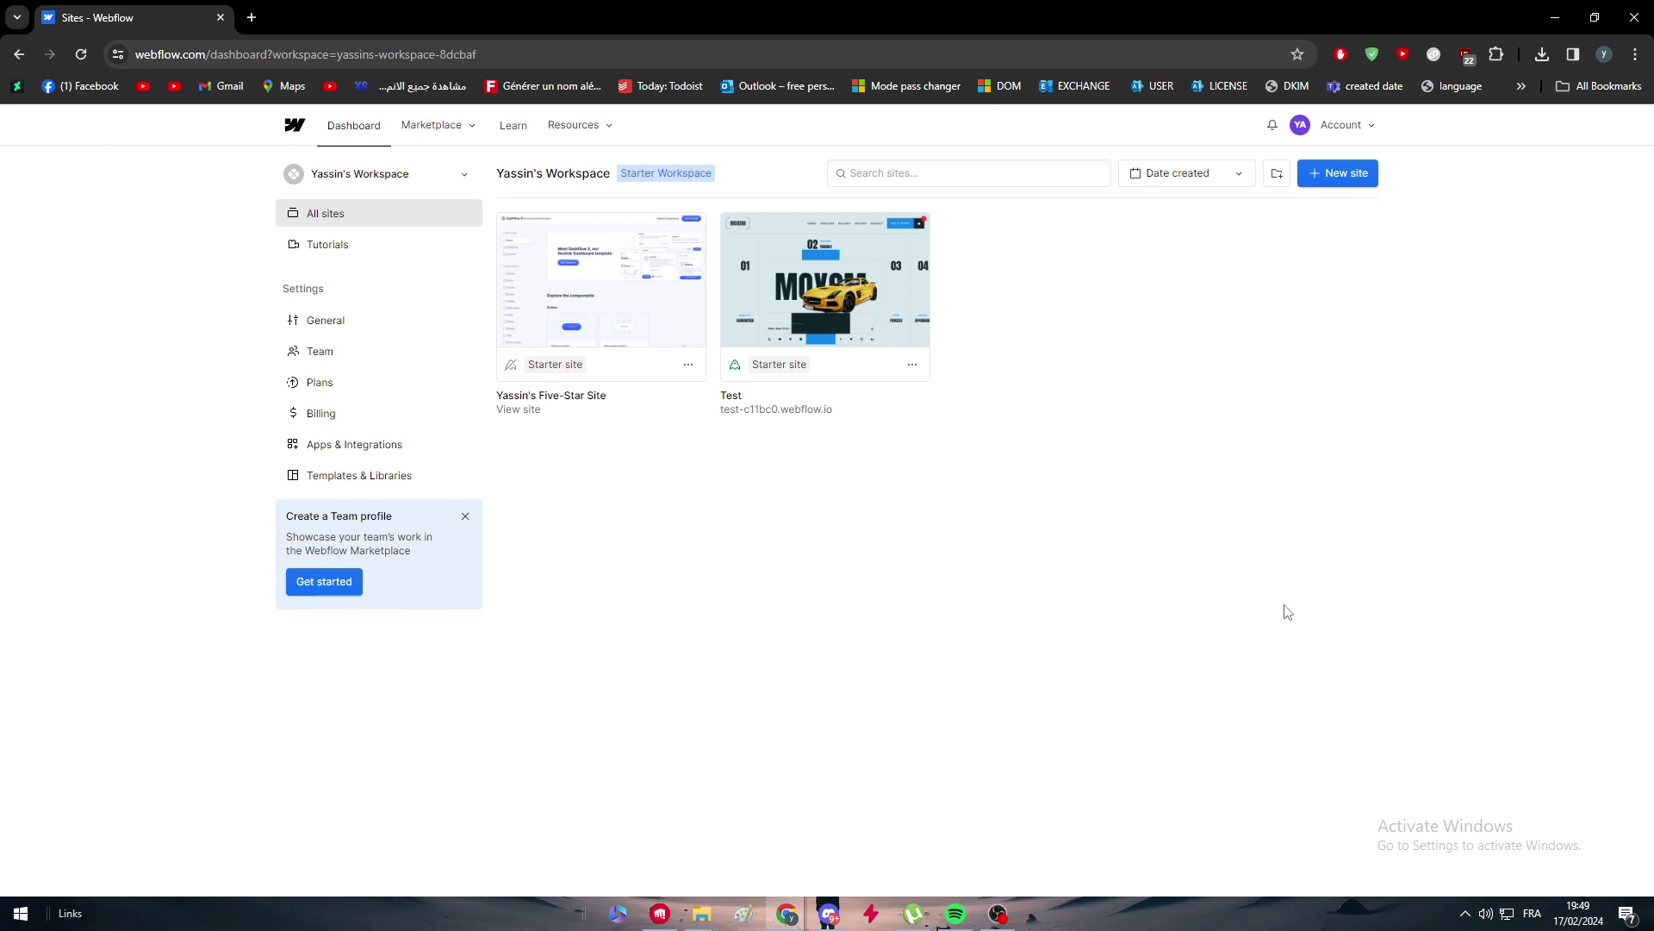
Start a new site and browse the starter, free, ecommerce, agency and restaurant templates
left_click(1344, 177)
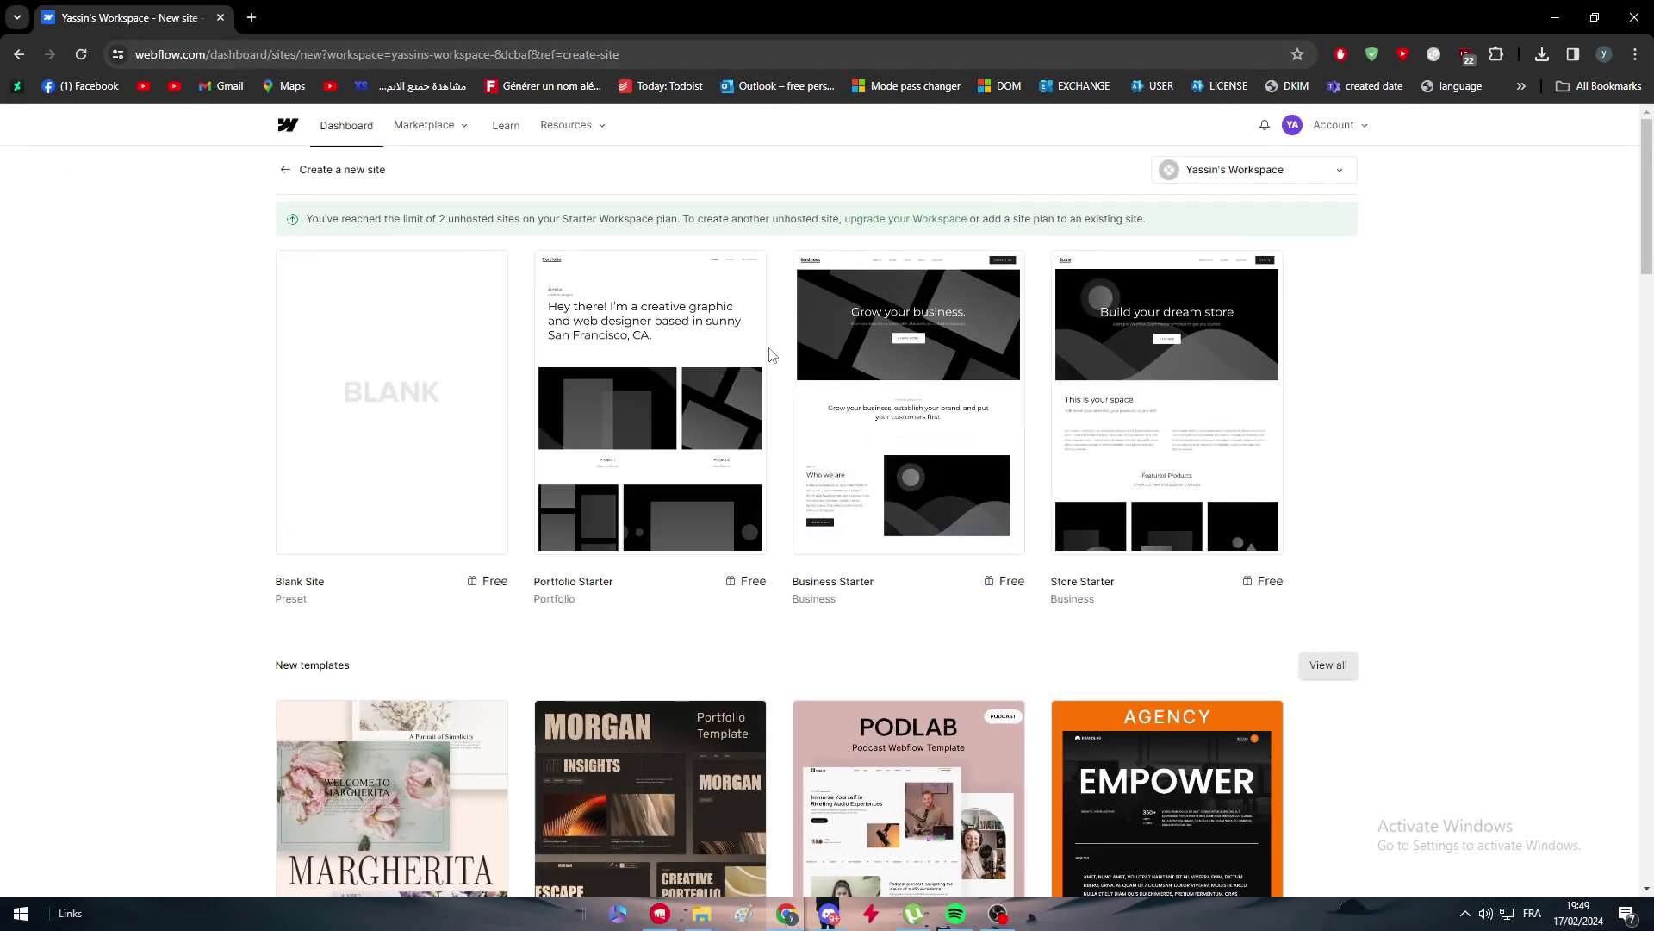
scroll(655, 517, "down", 3)
scroll(705, 585, "down", 4)
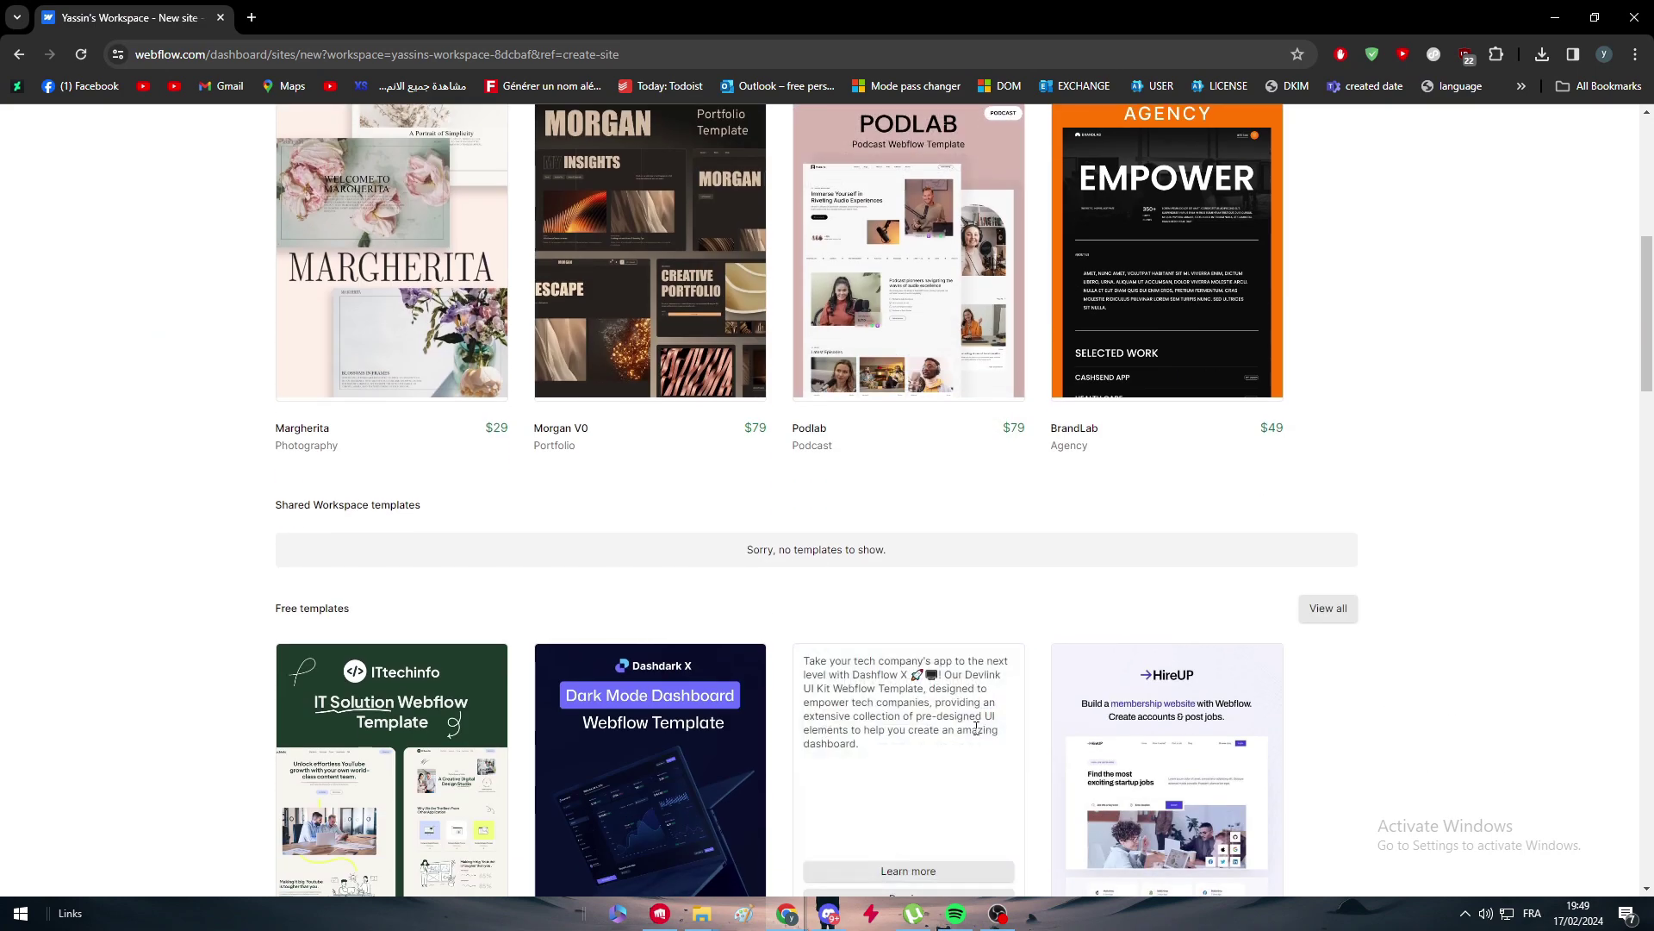
scroll(672, 637, "down", 7)
scroll(943, 650, "down", 3)
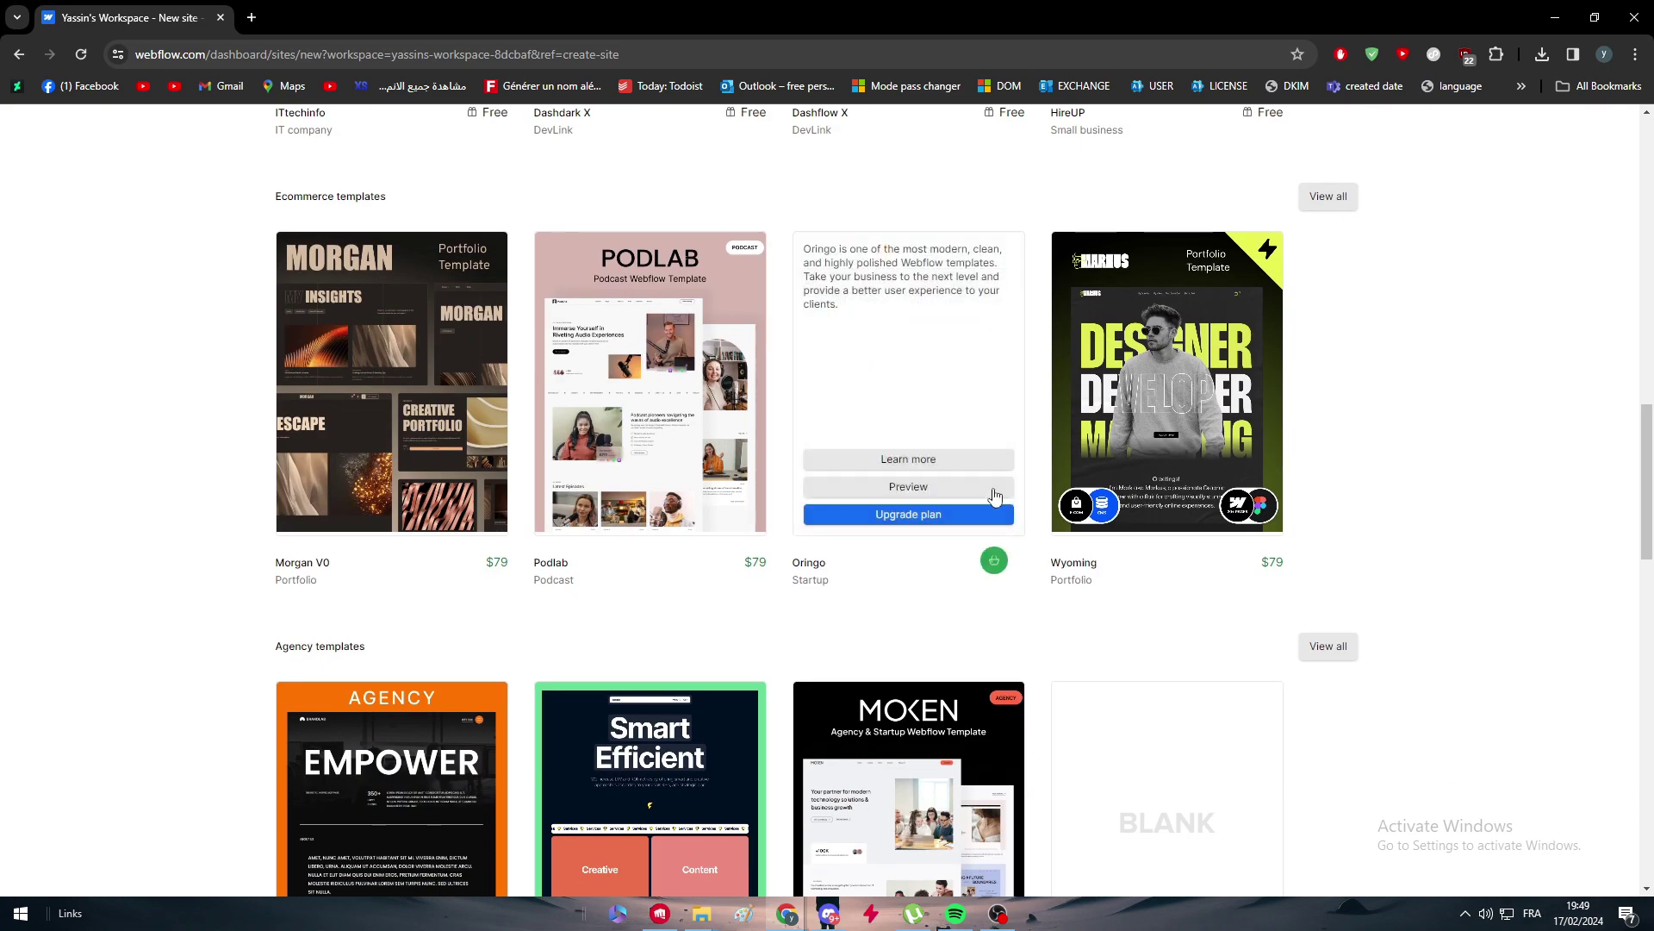
mouse_move(435, 506)
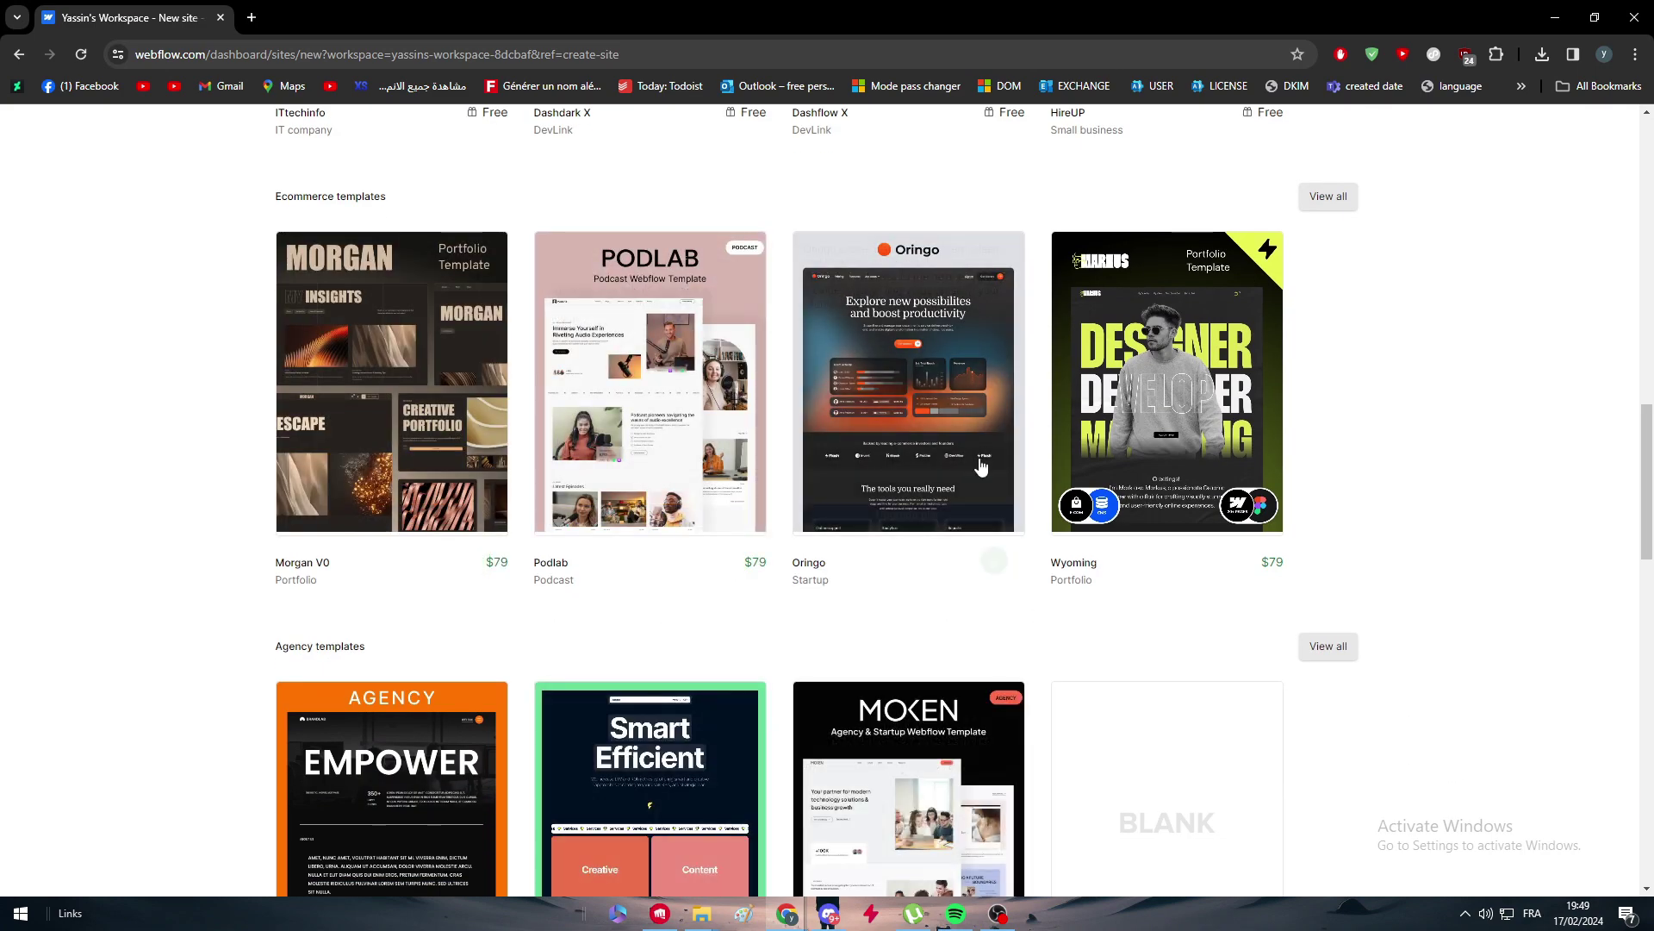
scroll(655, 560, "down", 4)
scroll(801, 591, "down", 5)
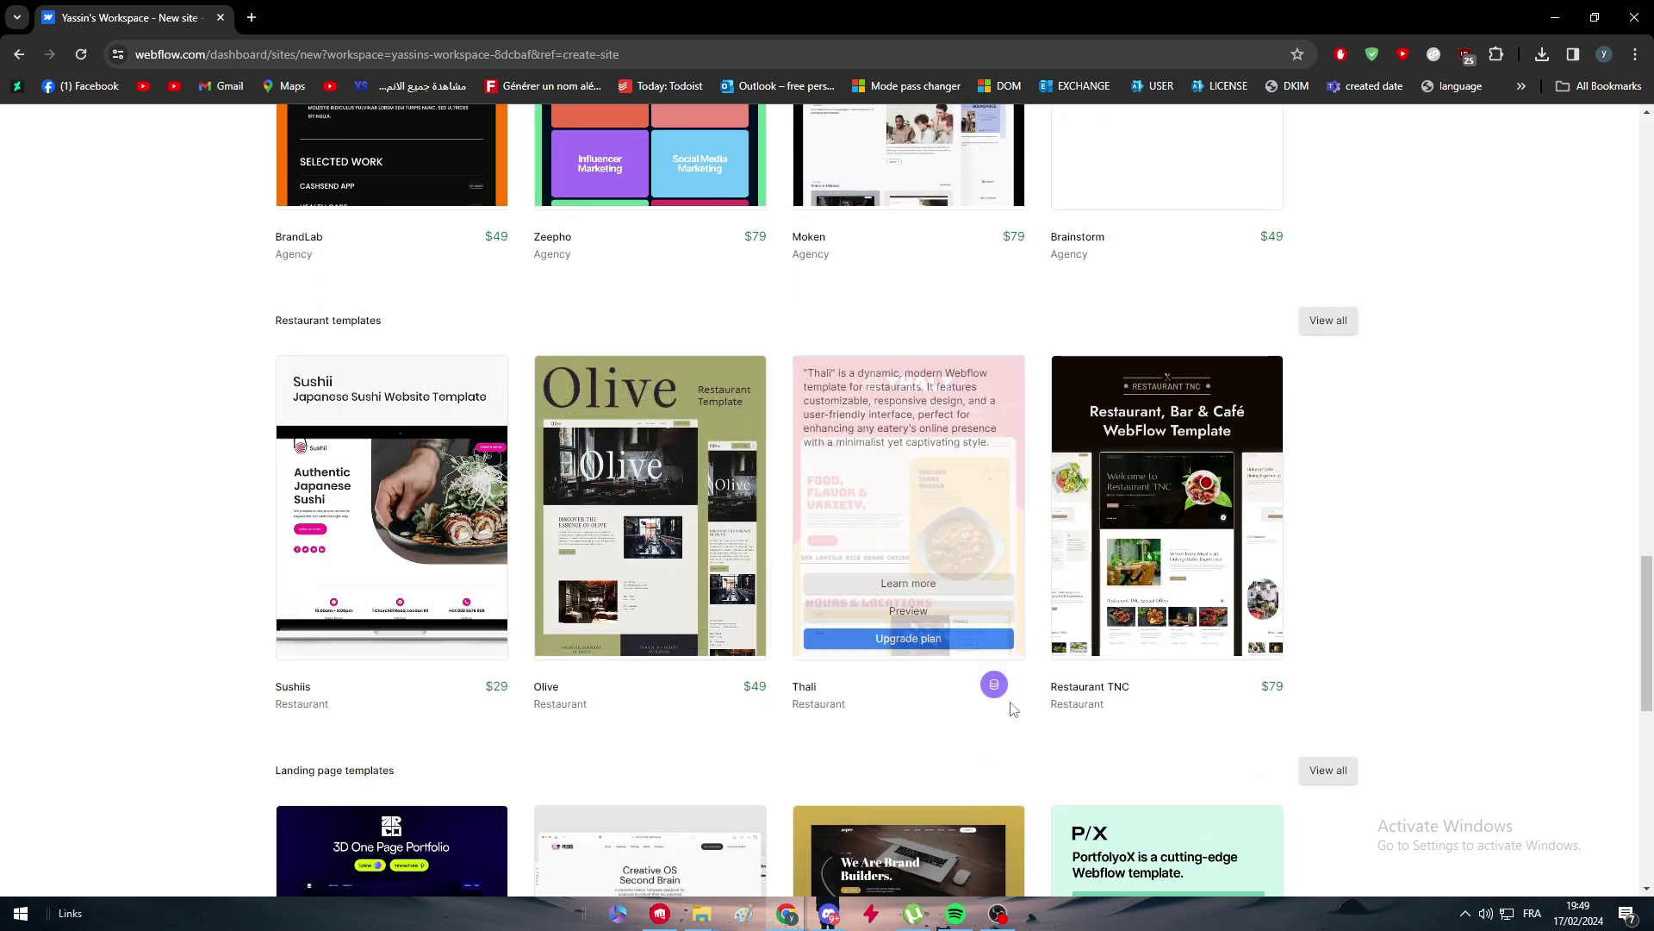
Return to the site list and open the Test site in the Designer
scroll(1120, 603, "up", 6)
scroll(1011, 454, "up", 15)
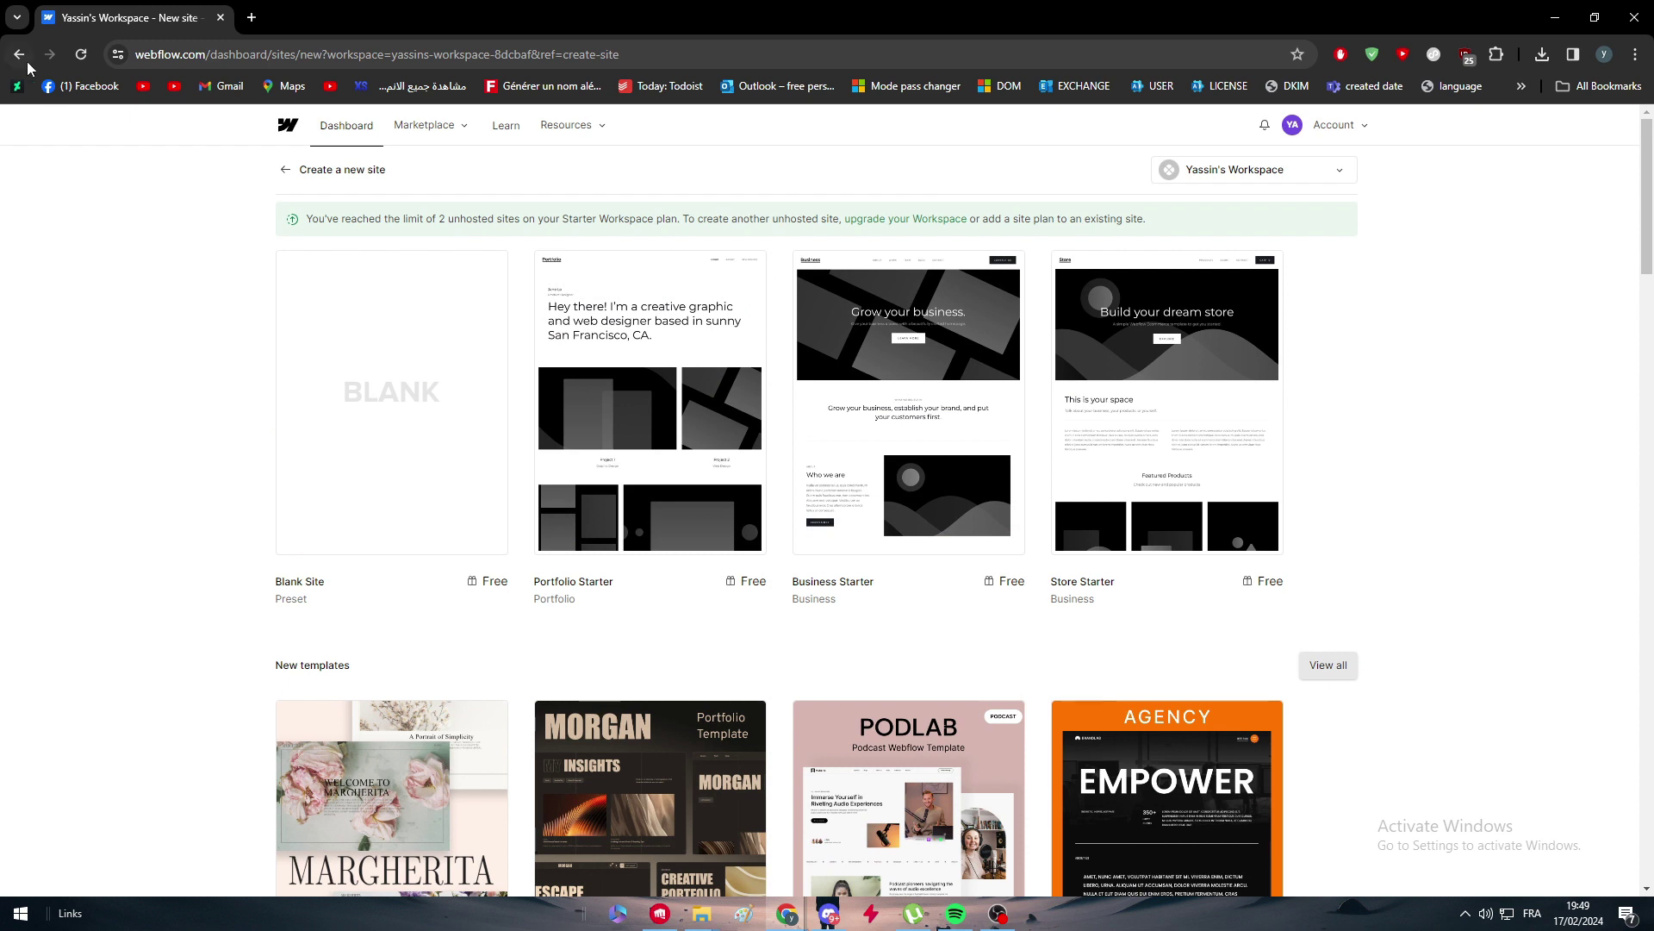
left_click(20, 57)
left_click(821, 282)
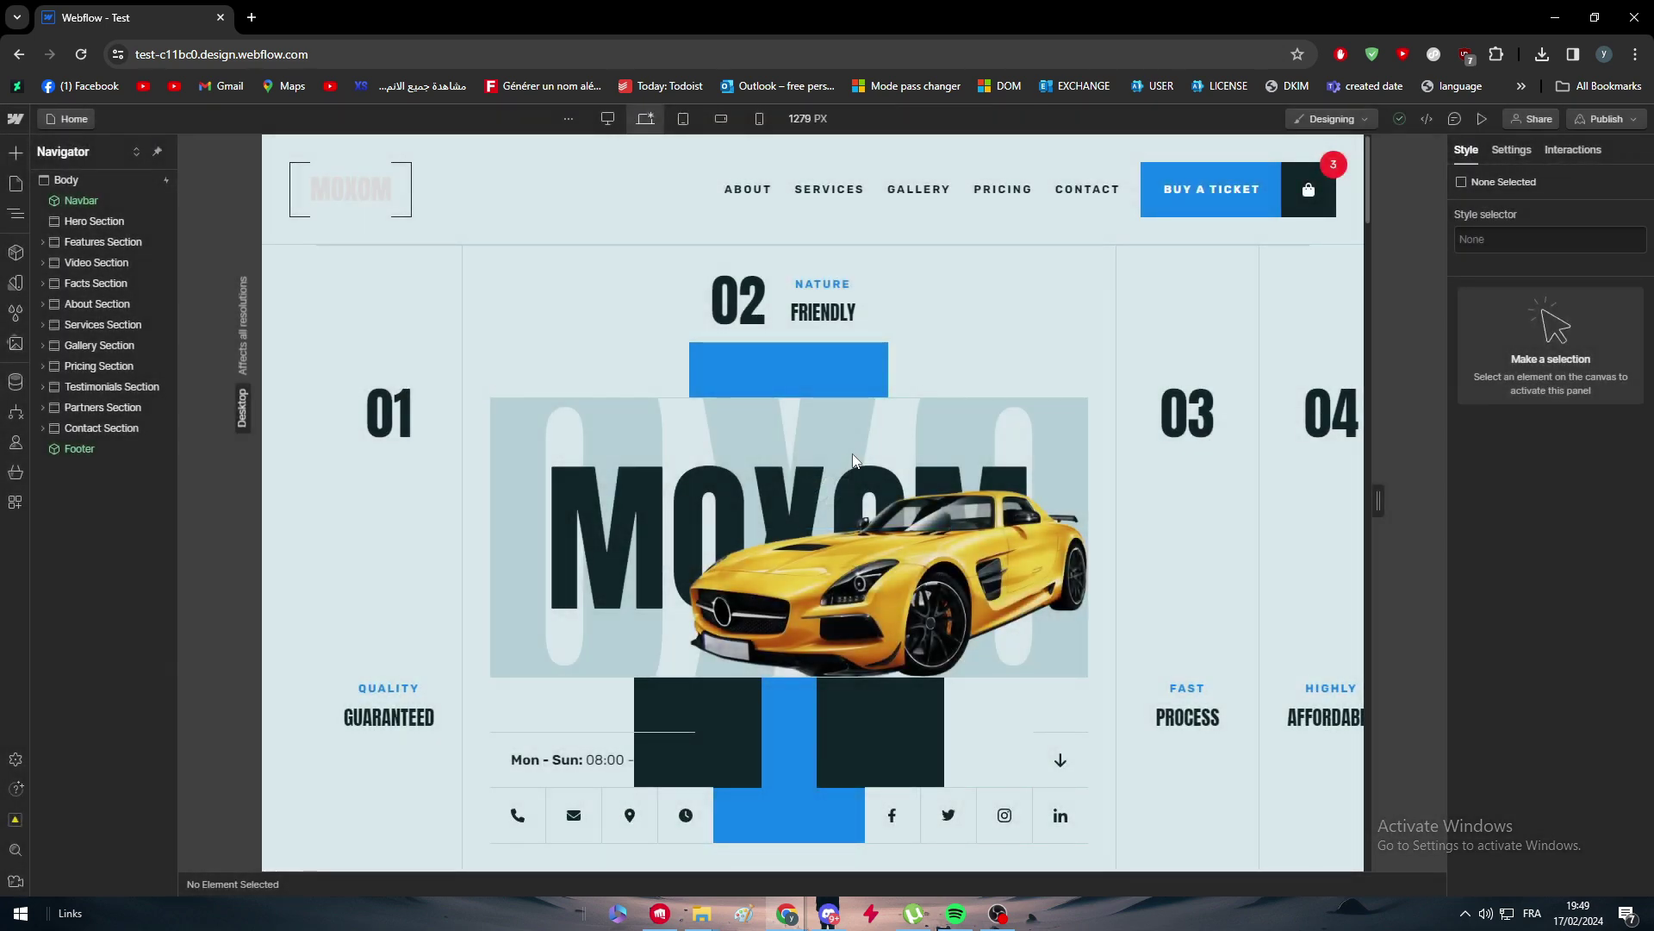
Delete the YouTube and Video placeholders below the feature grid in the Features Section
scroll(801, 401, "down", 5)
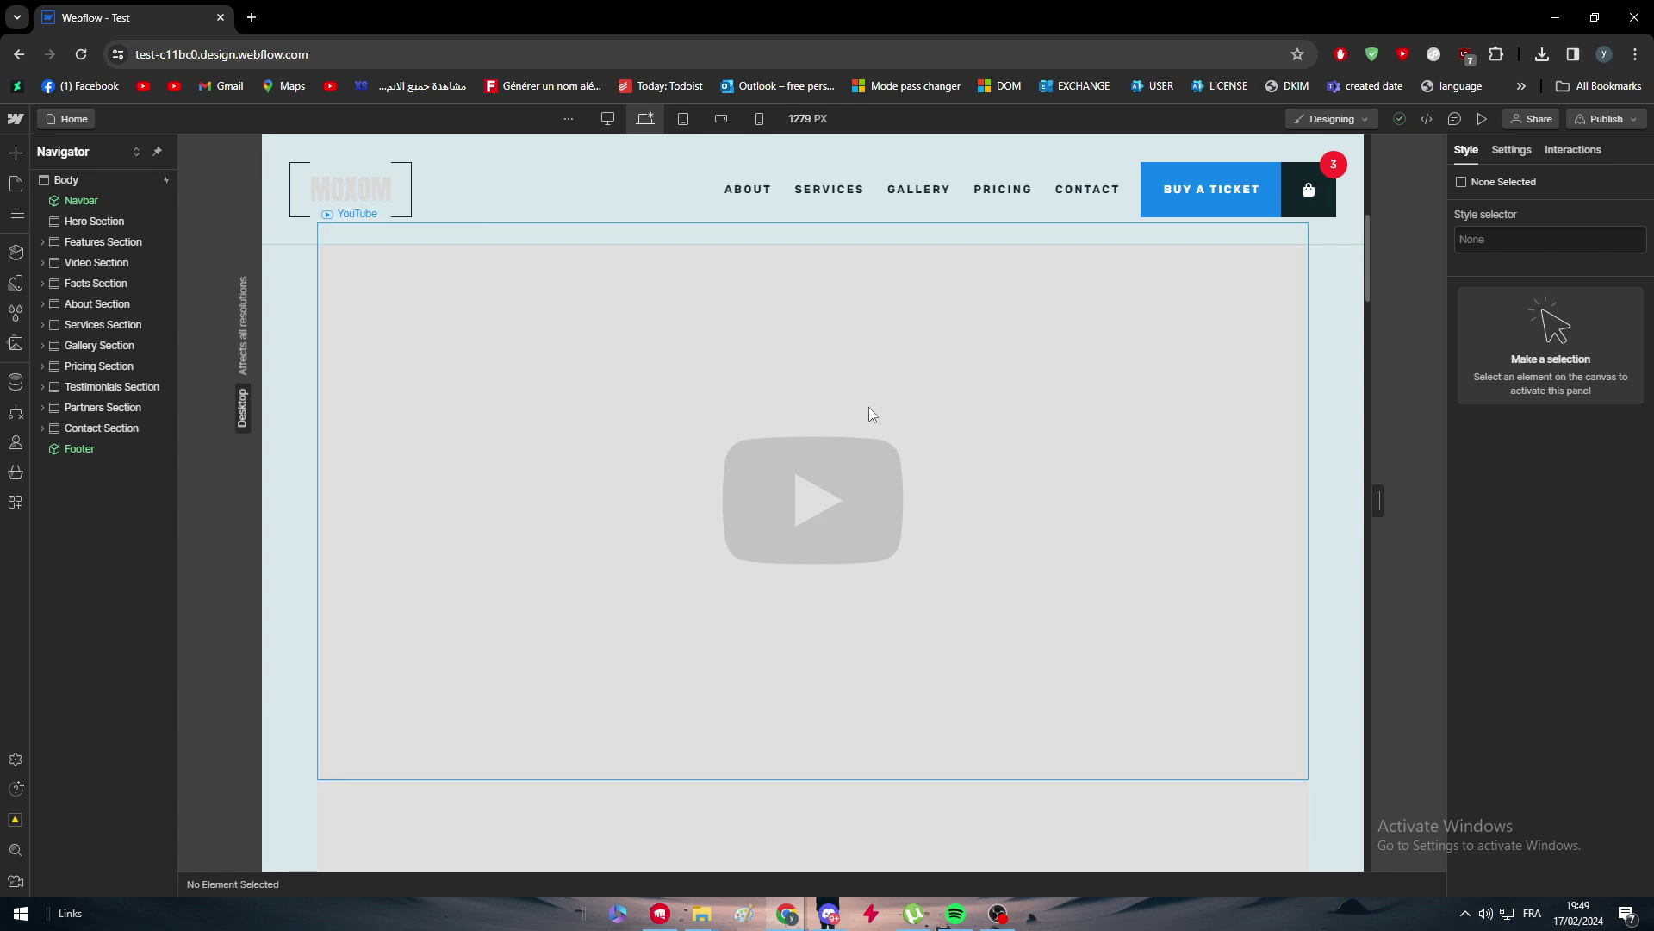
scroll(872, 448, "down", 3)
scroll(851, 741, "up", 8)
scroll(822, 606, "down", 2)
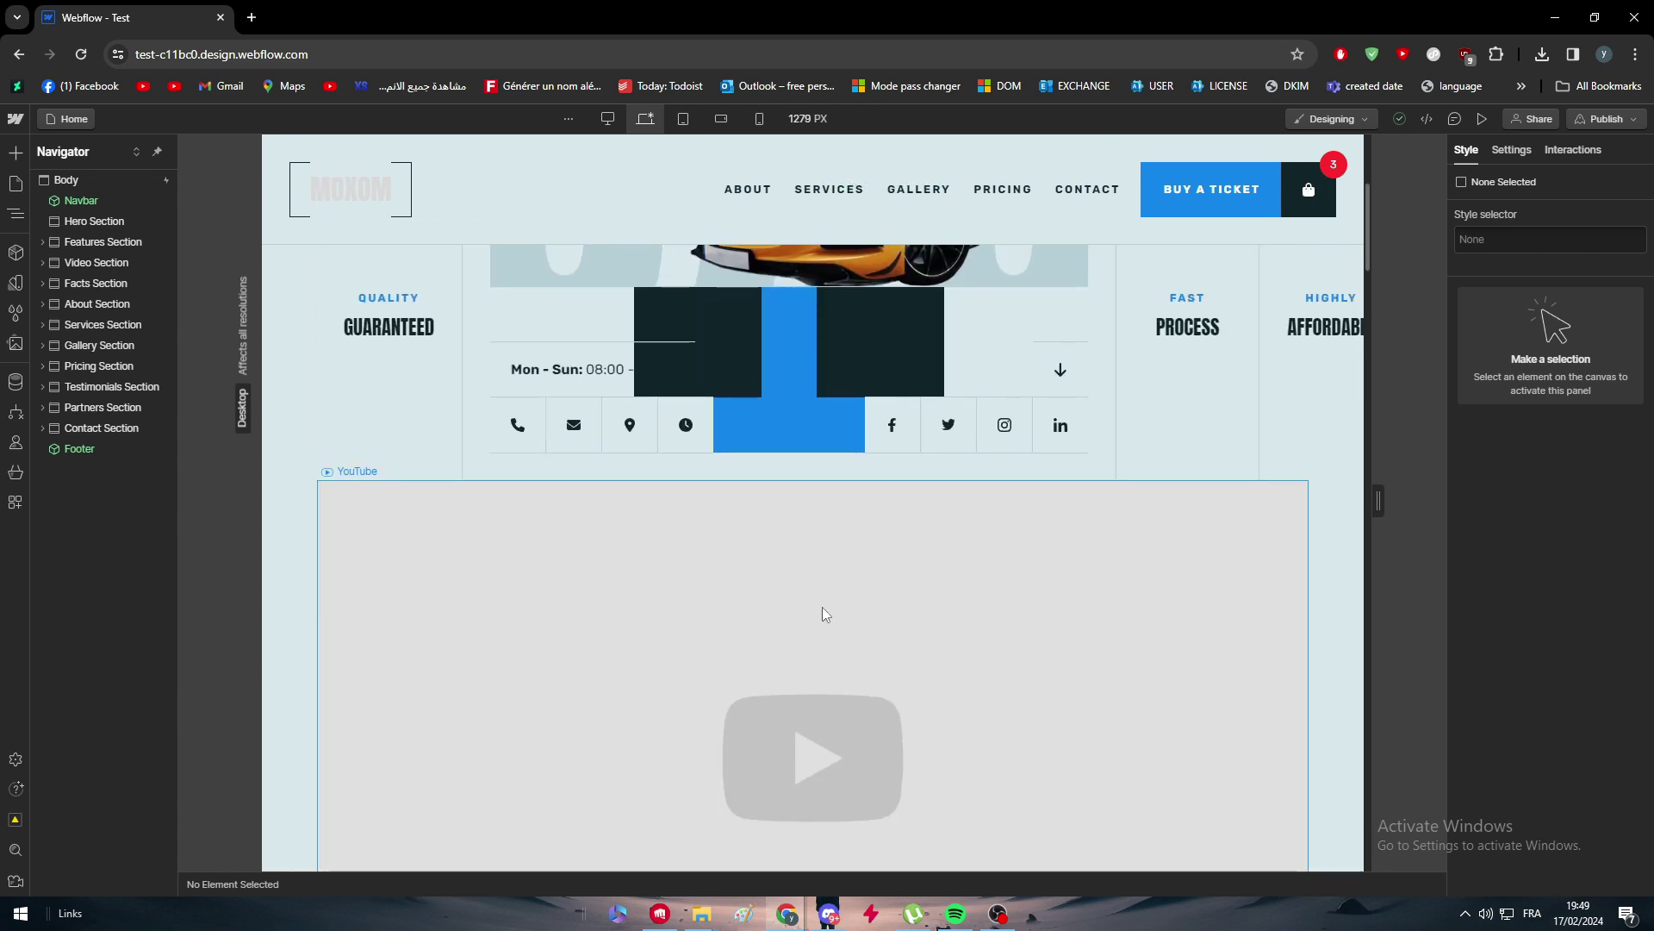
left_click(822, 607)
scroll(877, 624, "down", 5)
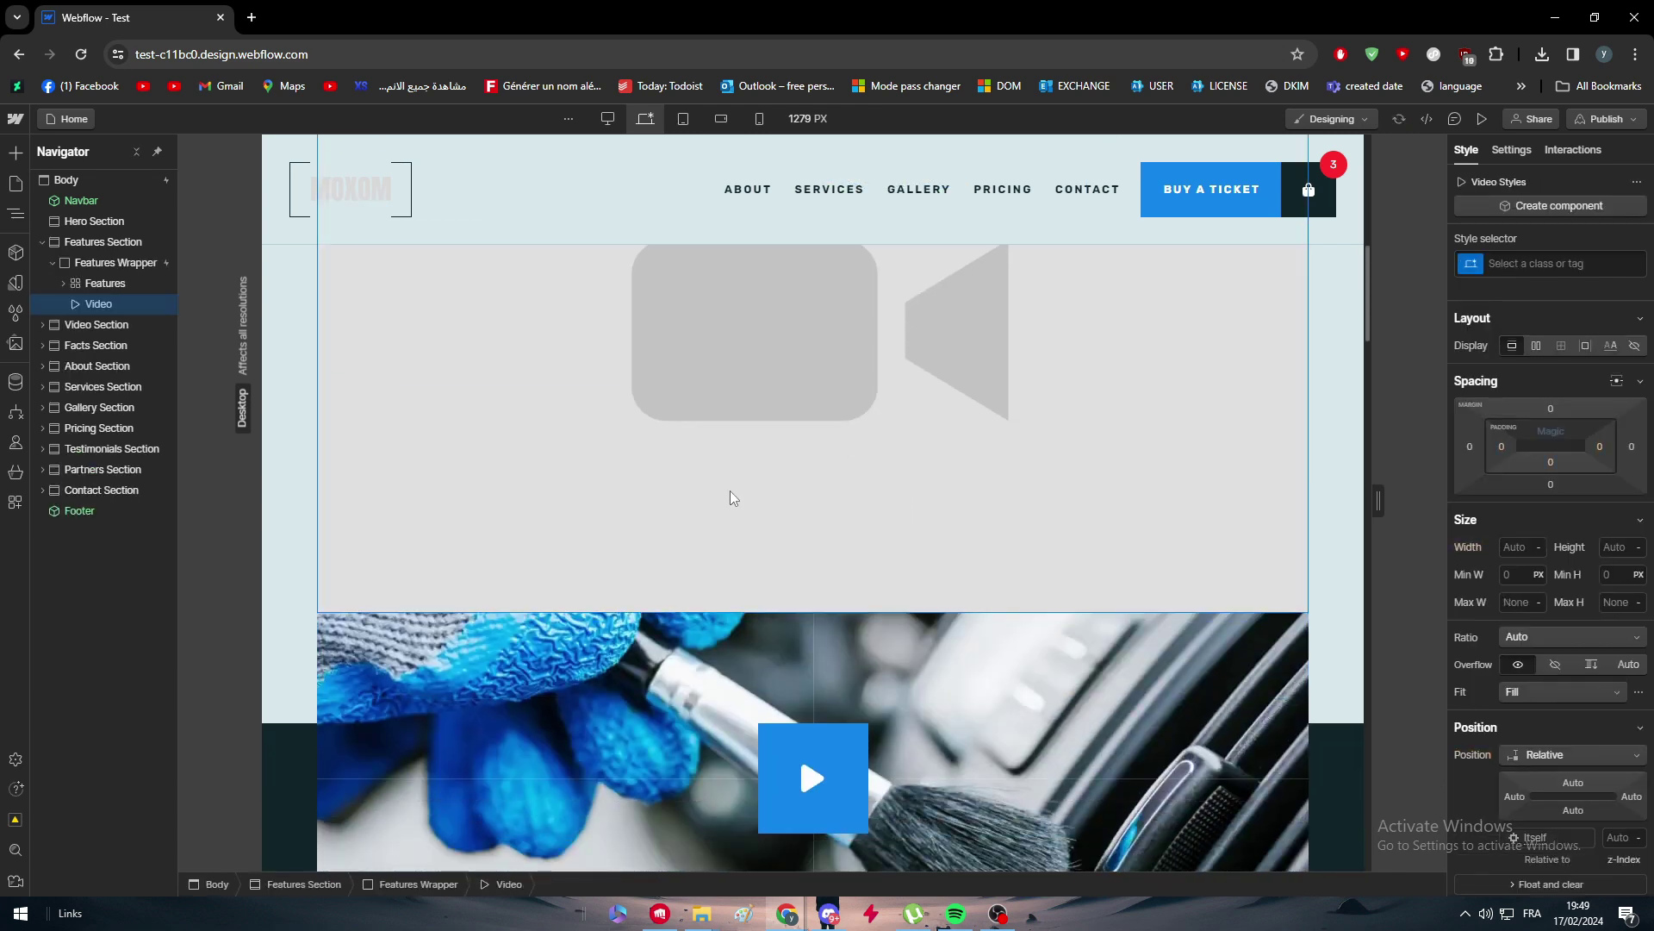
scroll(1098, 582, "down", 4)
key("Up")
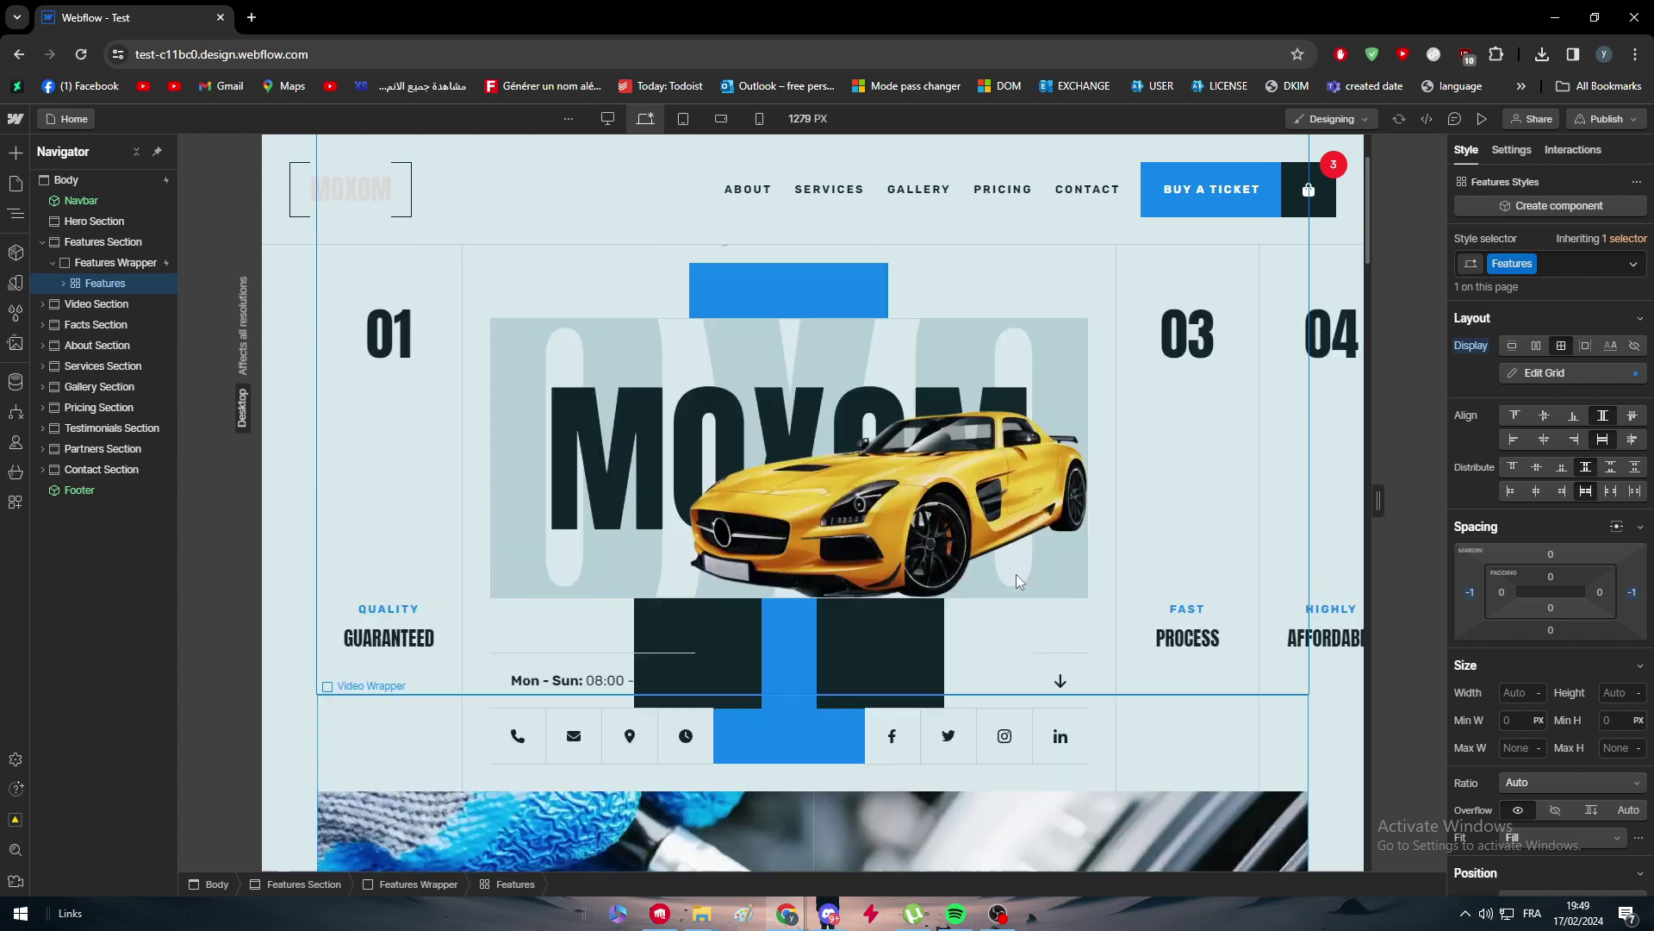
Look over the Test home page's sections from the video and facts down to the newsletter and back up
scroll(825, 389, "down", 10)
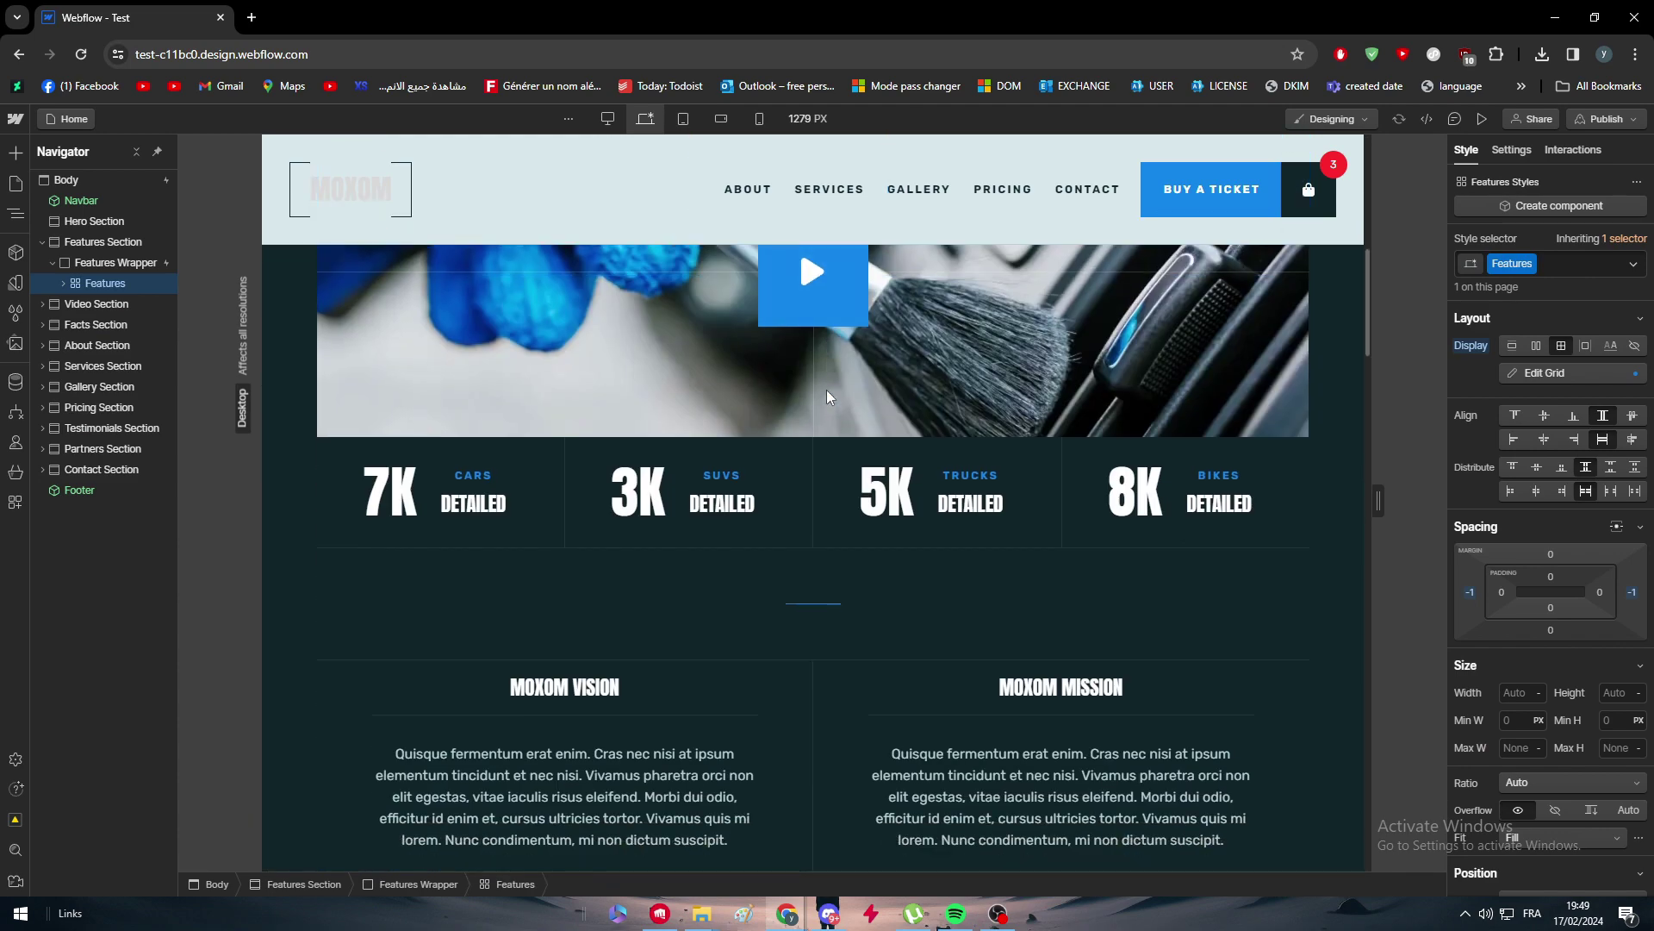
scroll(819, 415, "down", 10)
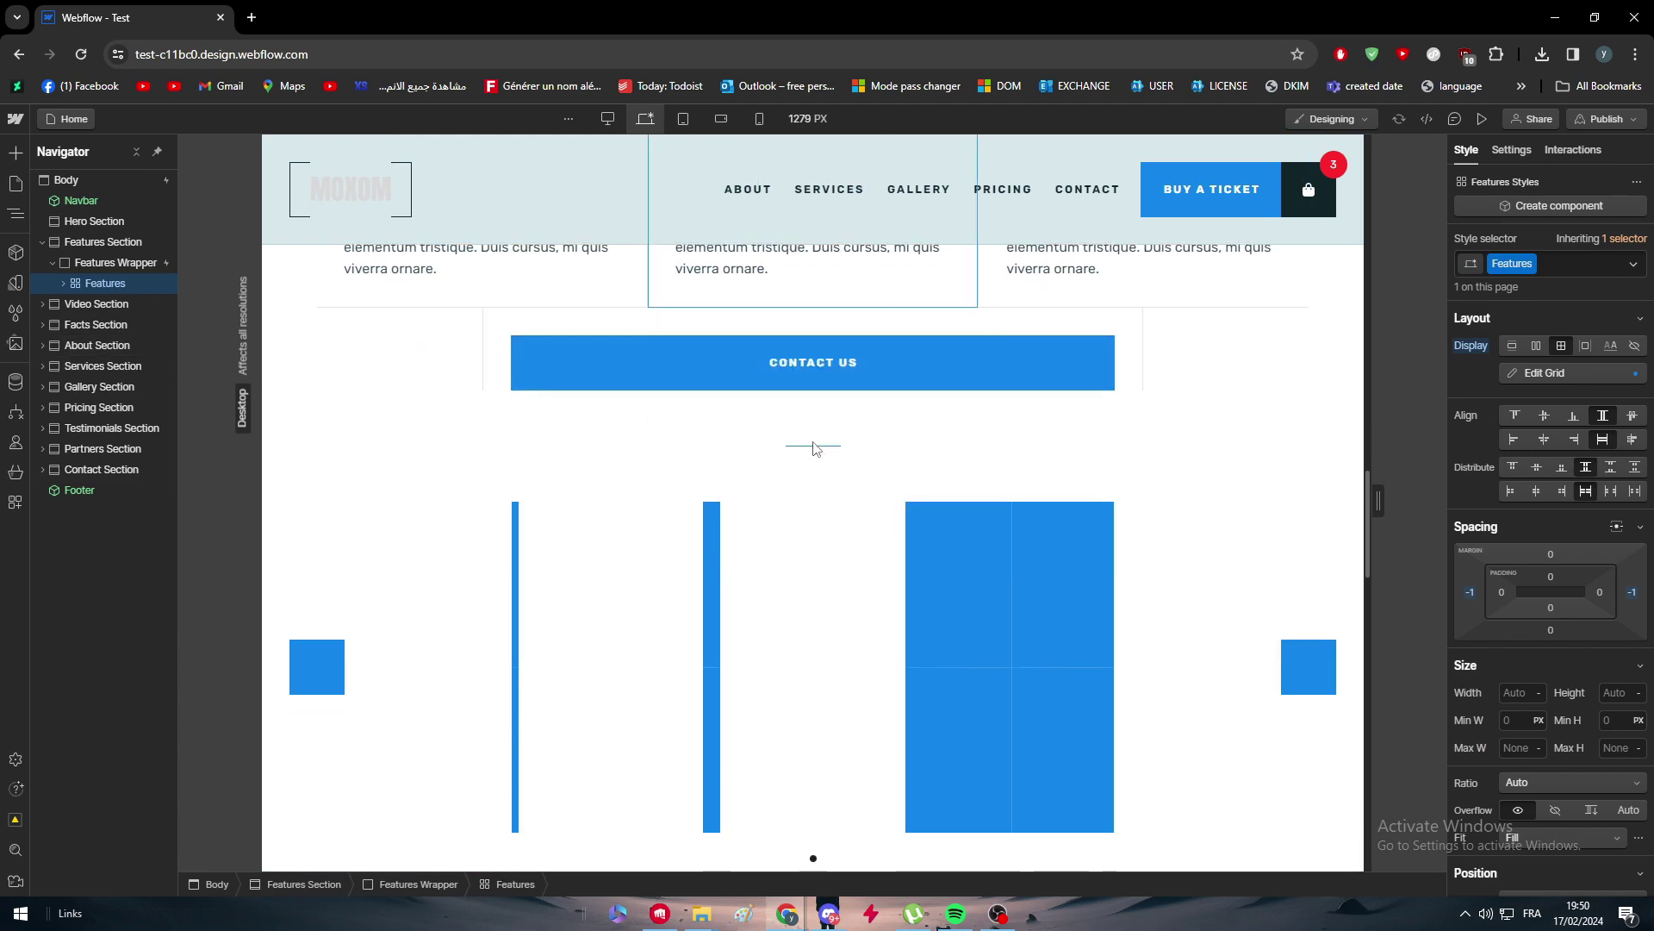
scroll(813, 445, "down", 12)
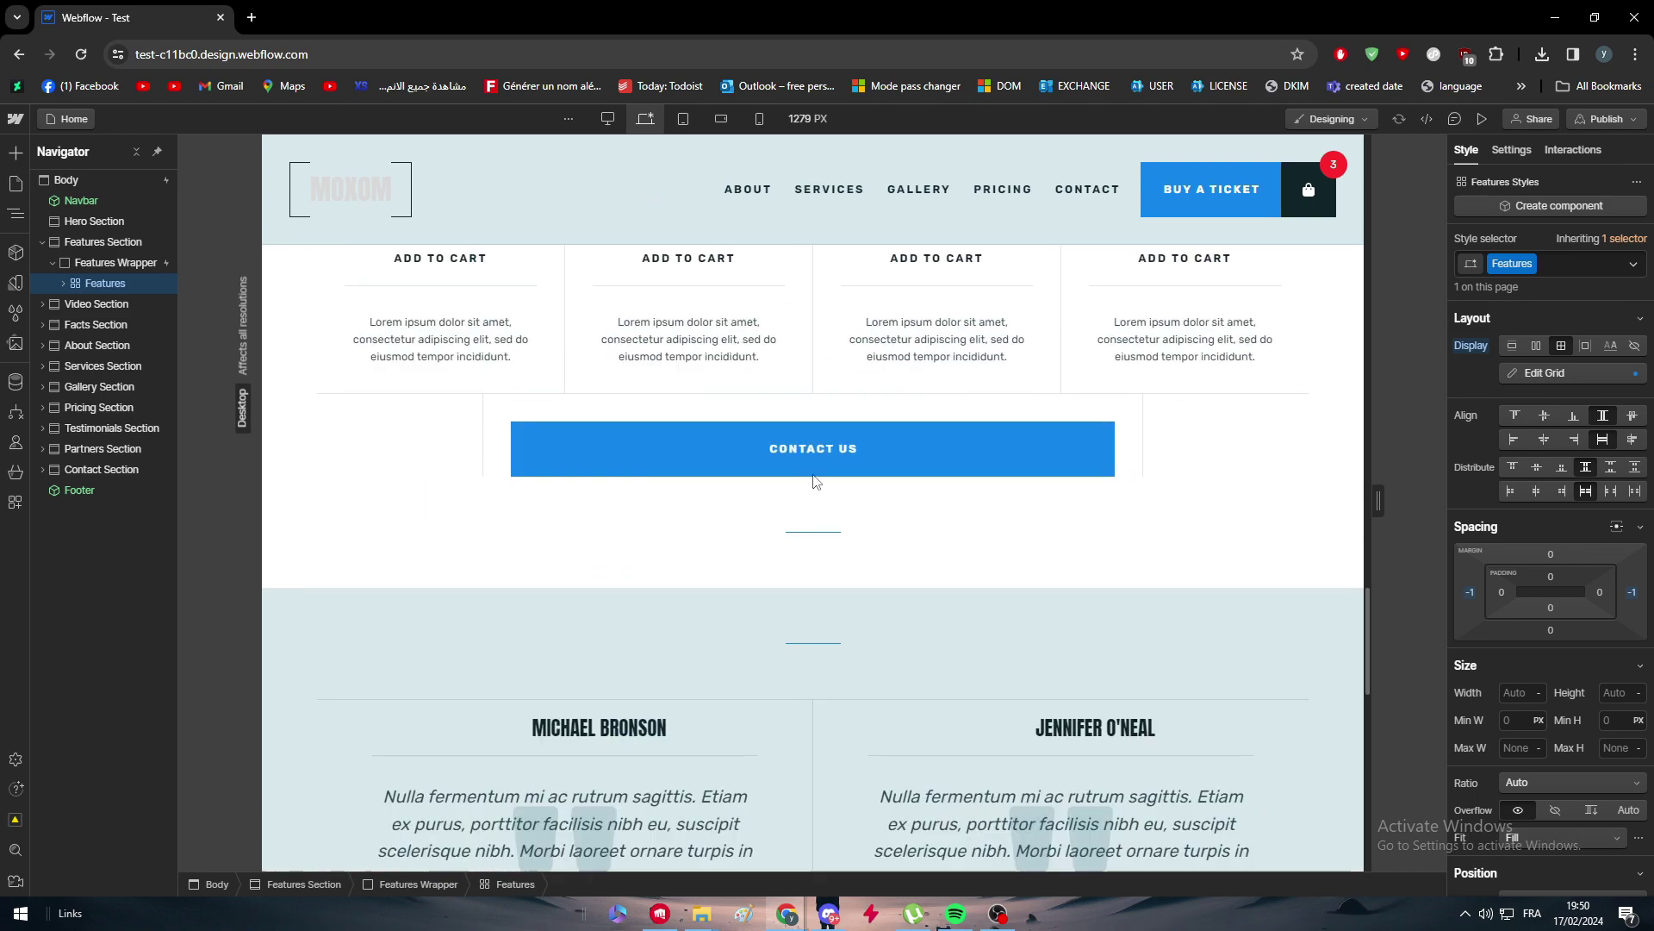
scroll(799, 452, "up", 10)
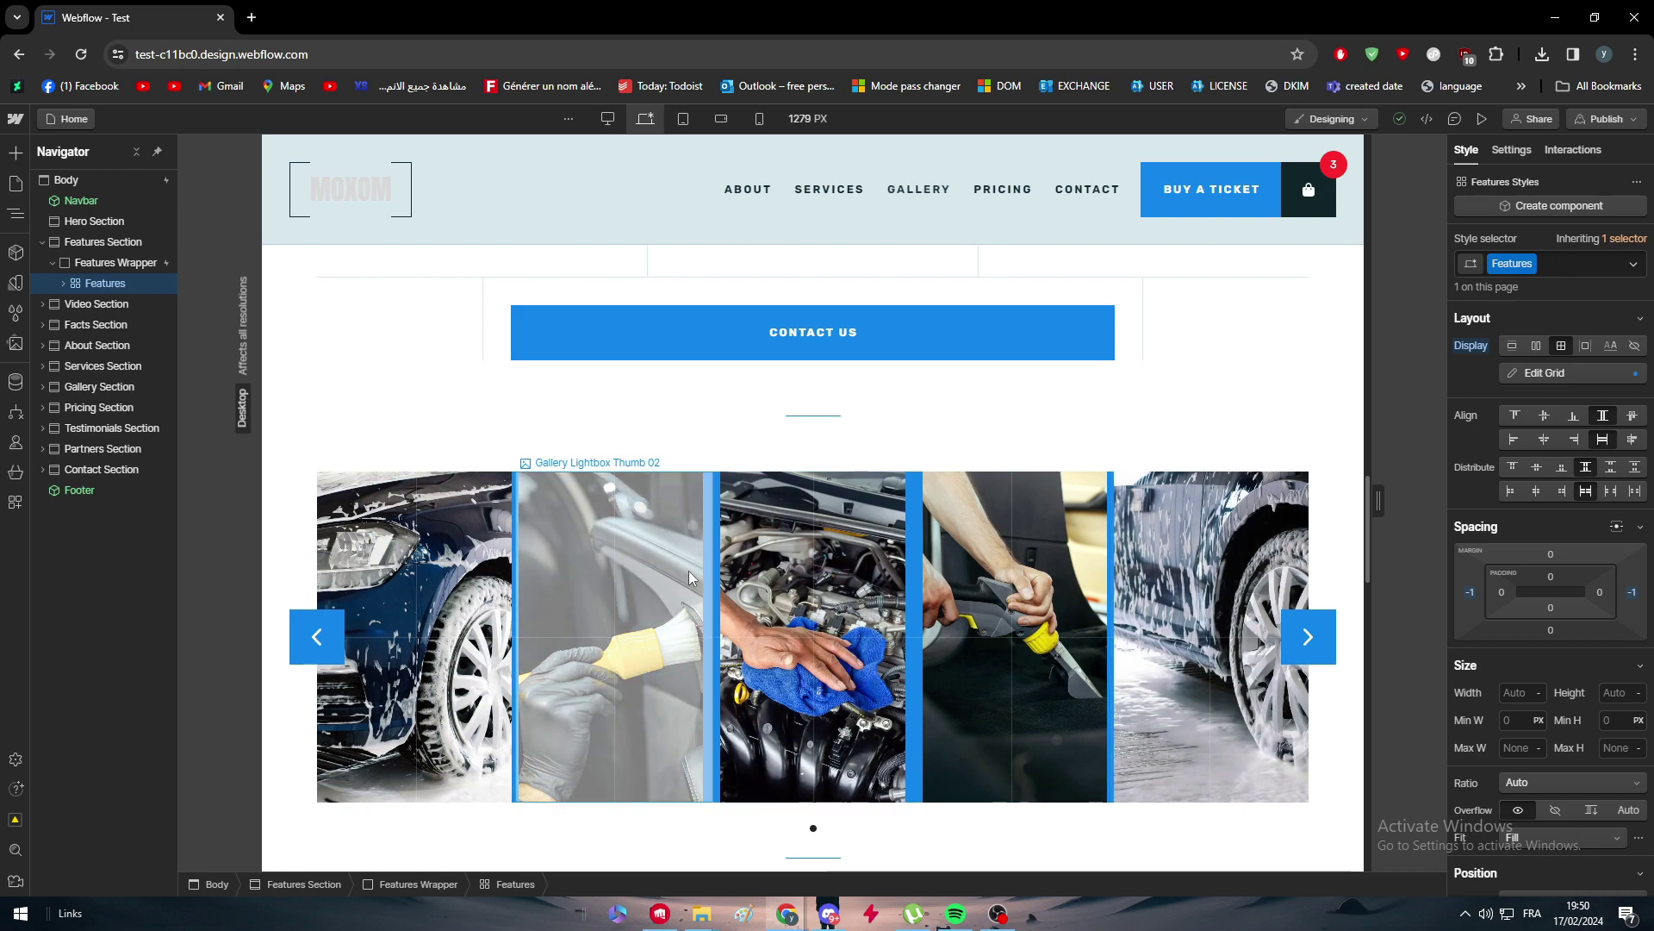
scroll(424, 517, "down", 5)
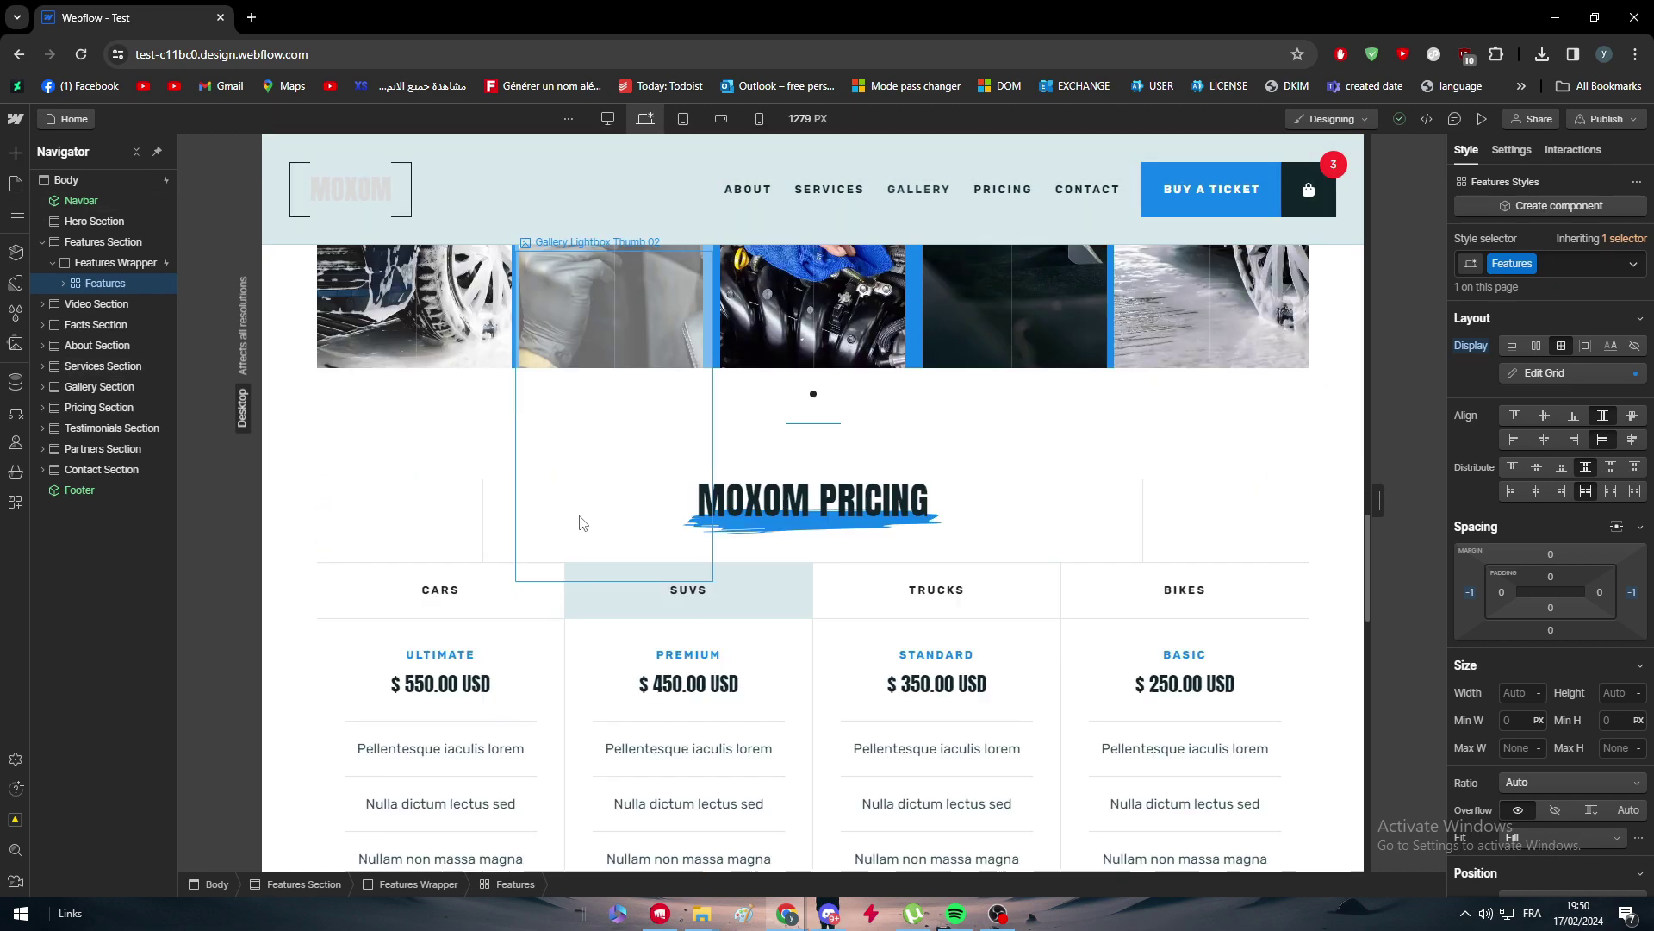
scroll(573, 517, "up", 5)
scroll(817, 479, "up", 5)
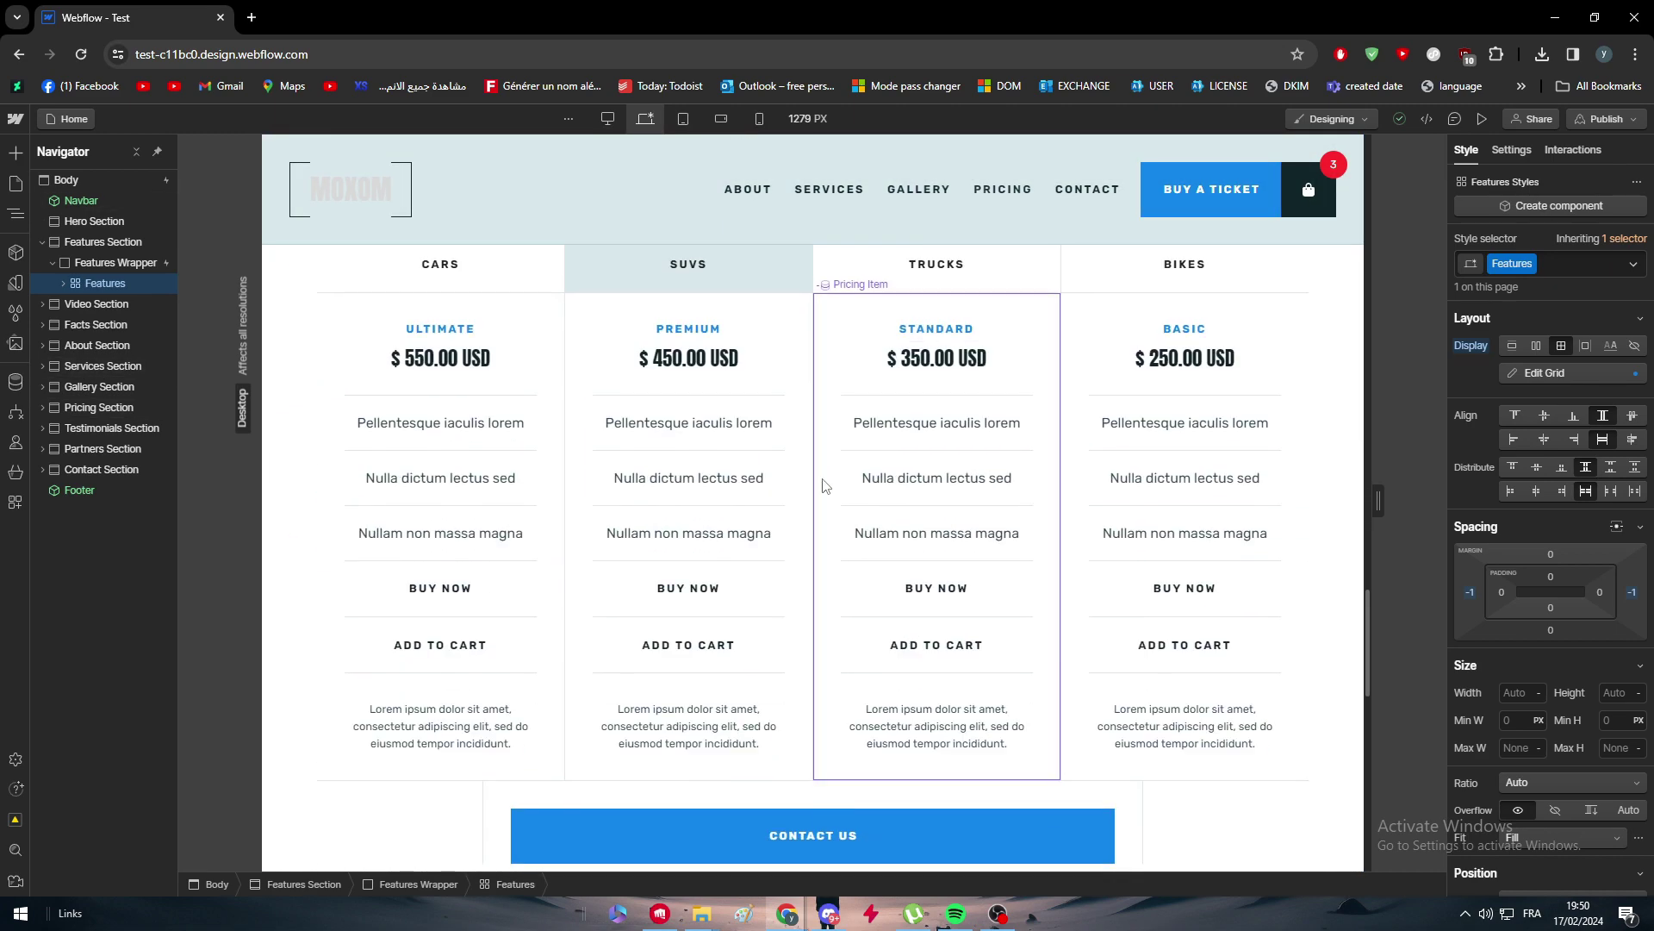
scroll(822, 475, "down", 10)
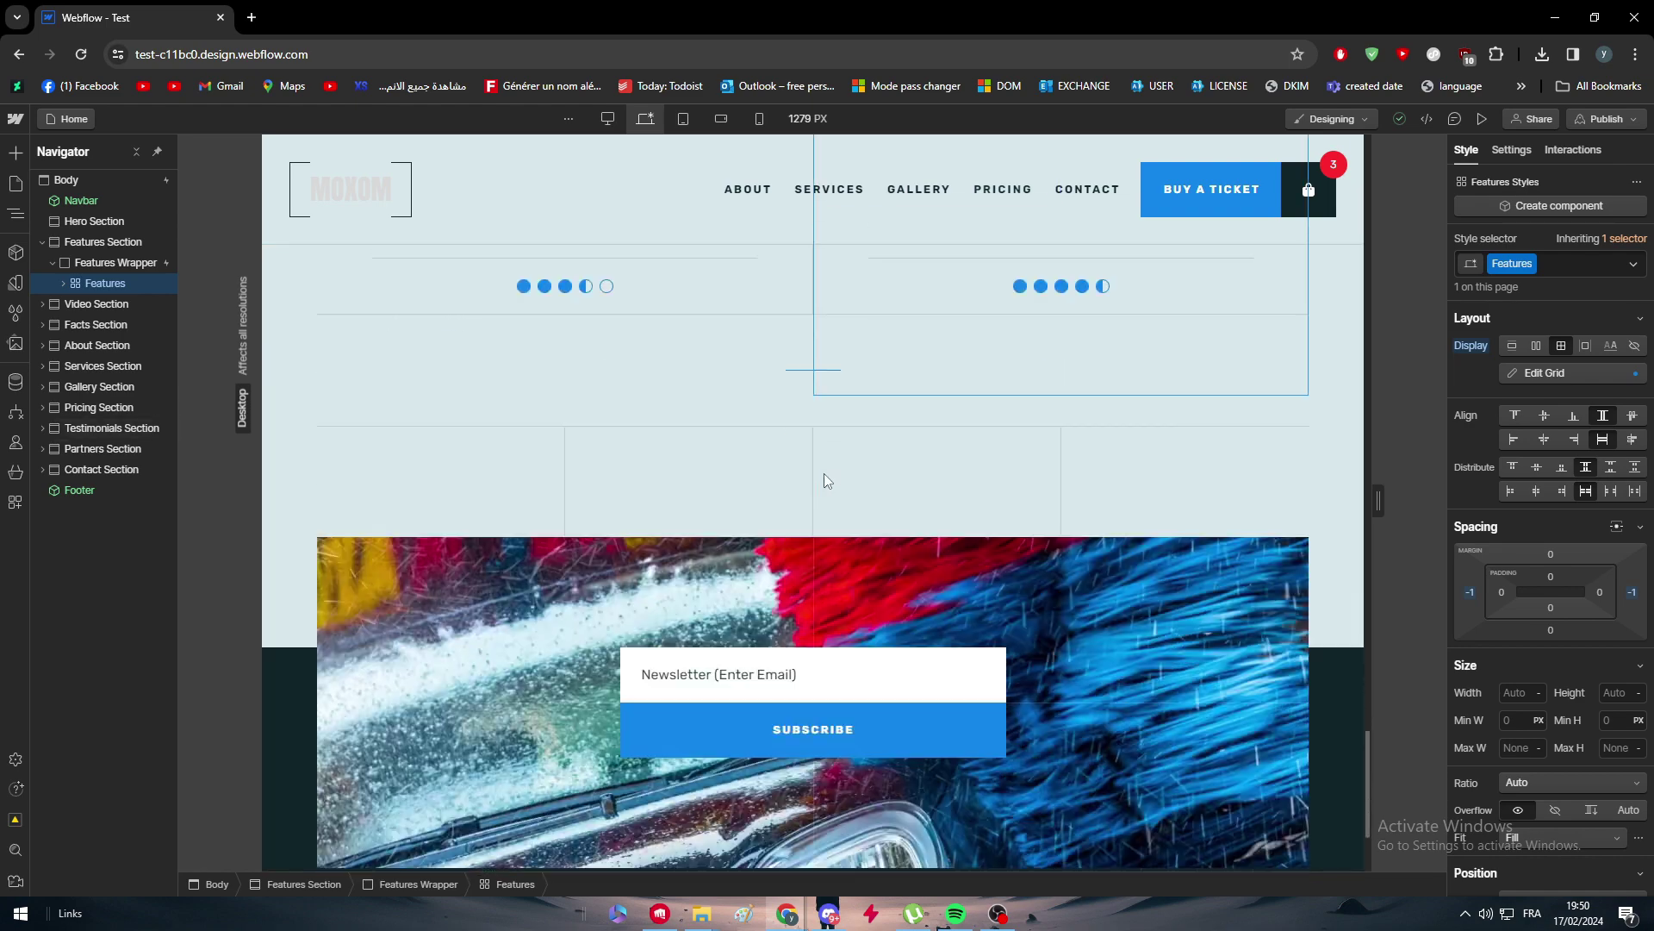
scroll(839, 472, "up", 20)
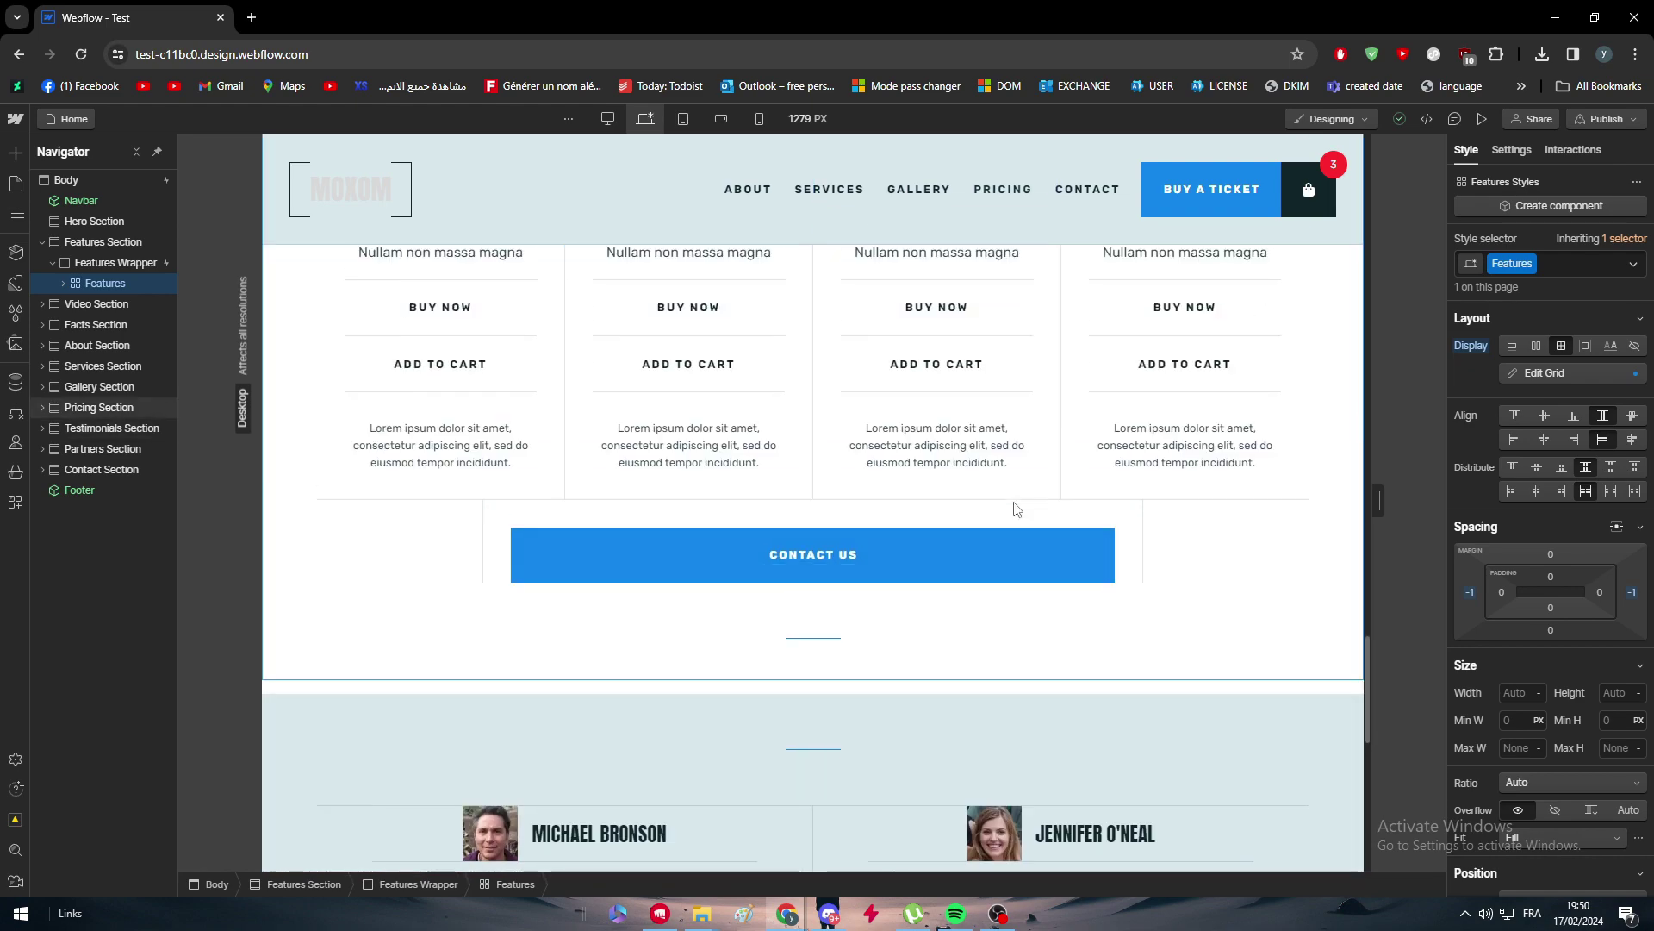
scroll(956, 486, "up", 10)
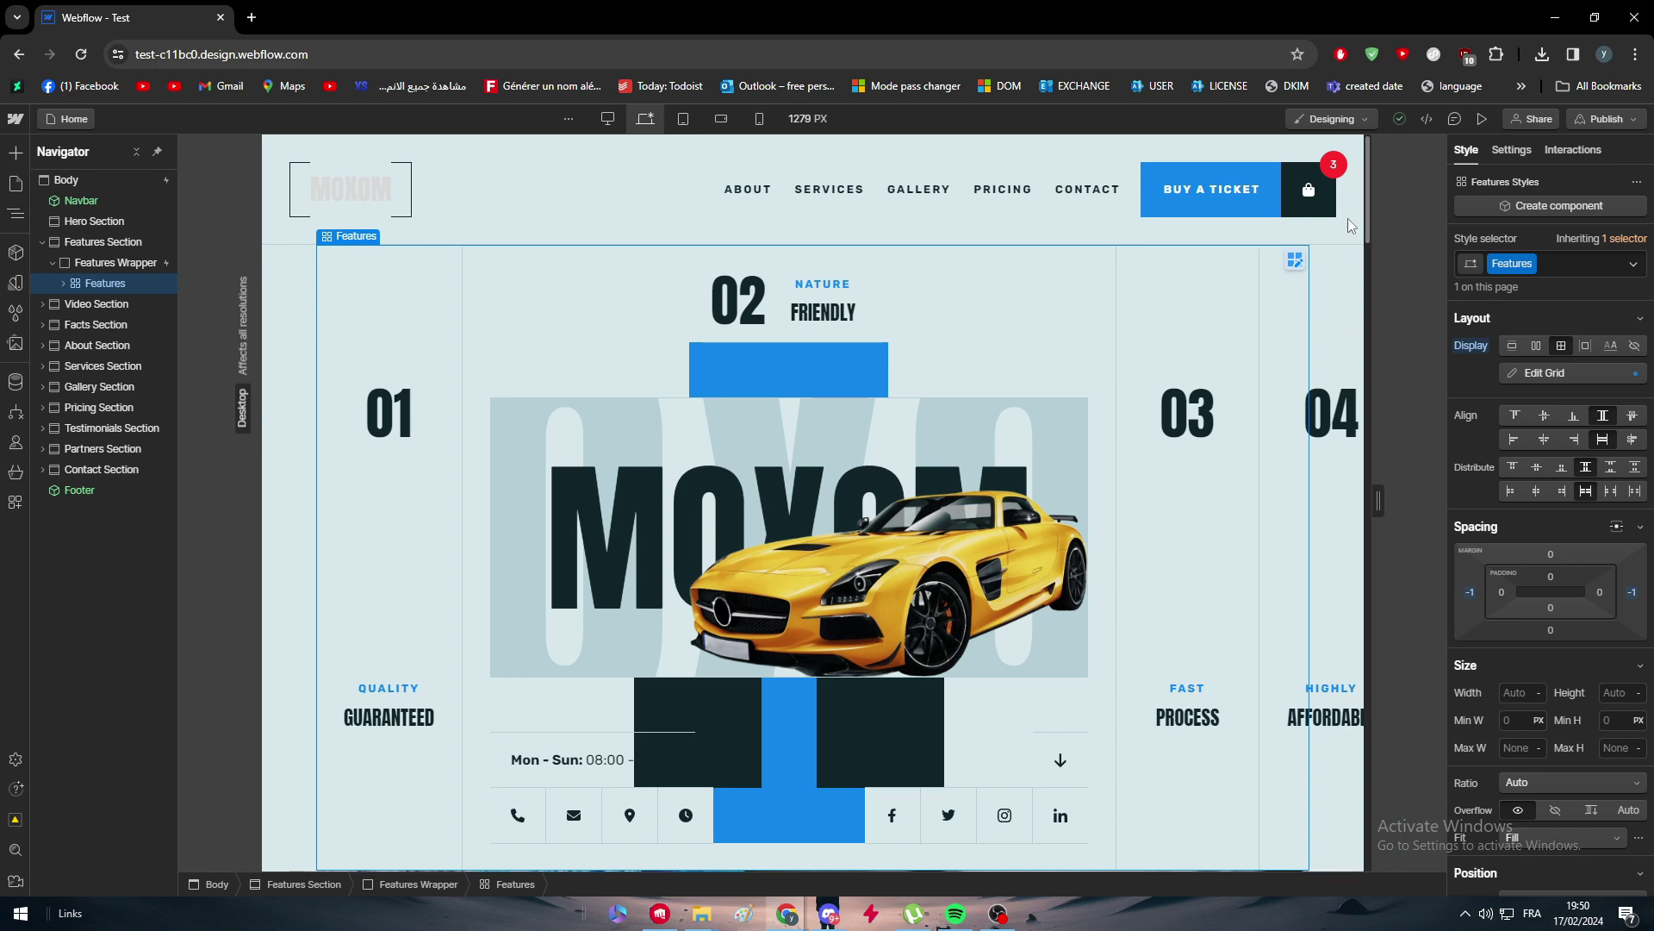
Try to preview the page as an iPhone 12 Pro with the browser's device emulation, and close the developer tools
key("ctrl+shift+i")
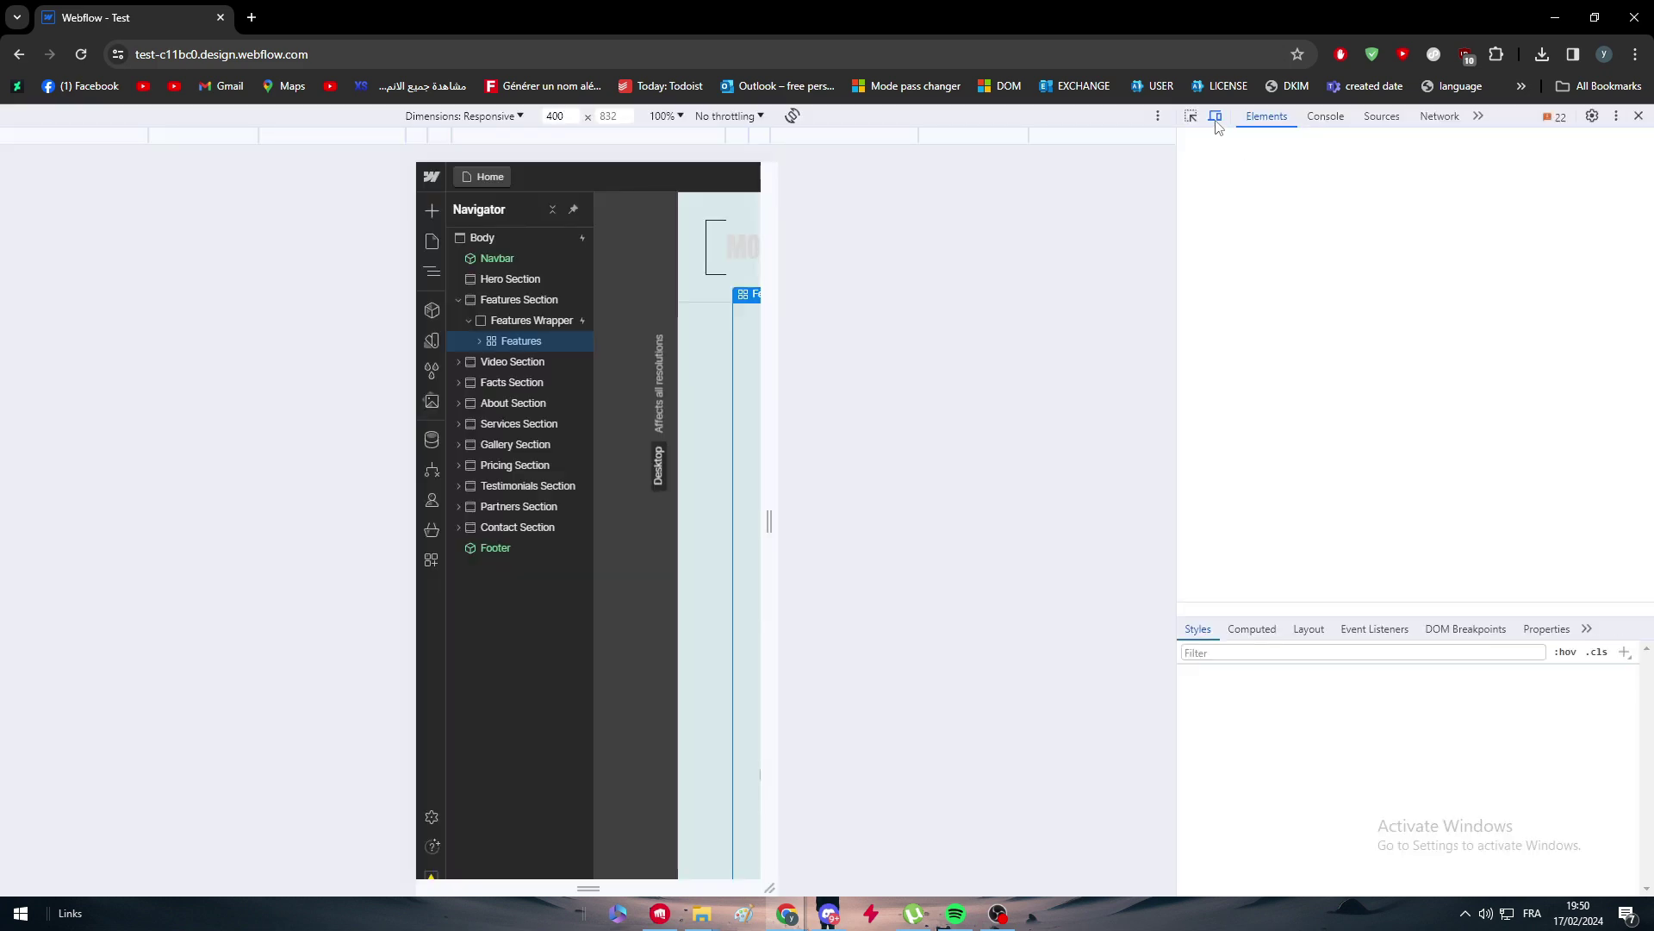
left_click(1217, 123)
left_click(1217, 124)
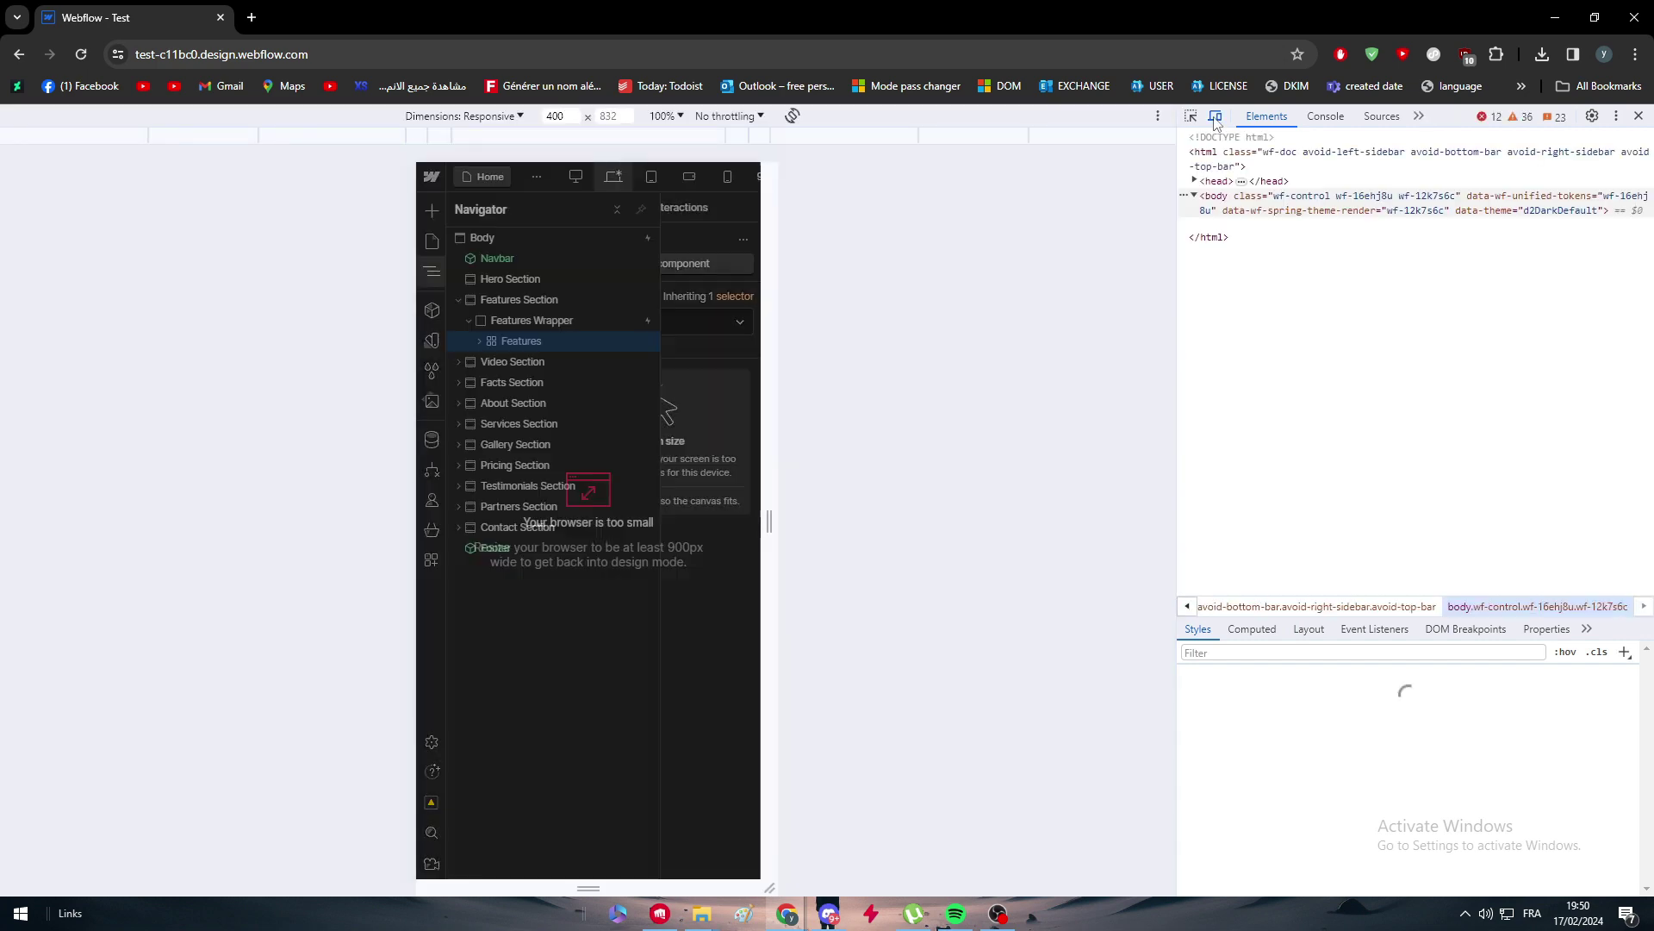
left_click(480, 116)
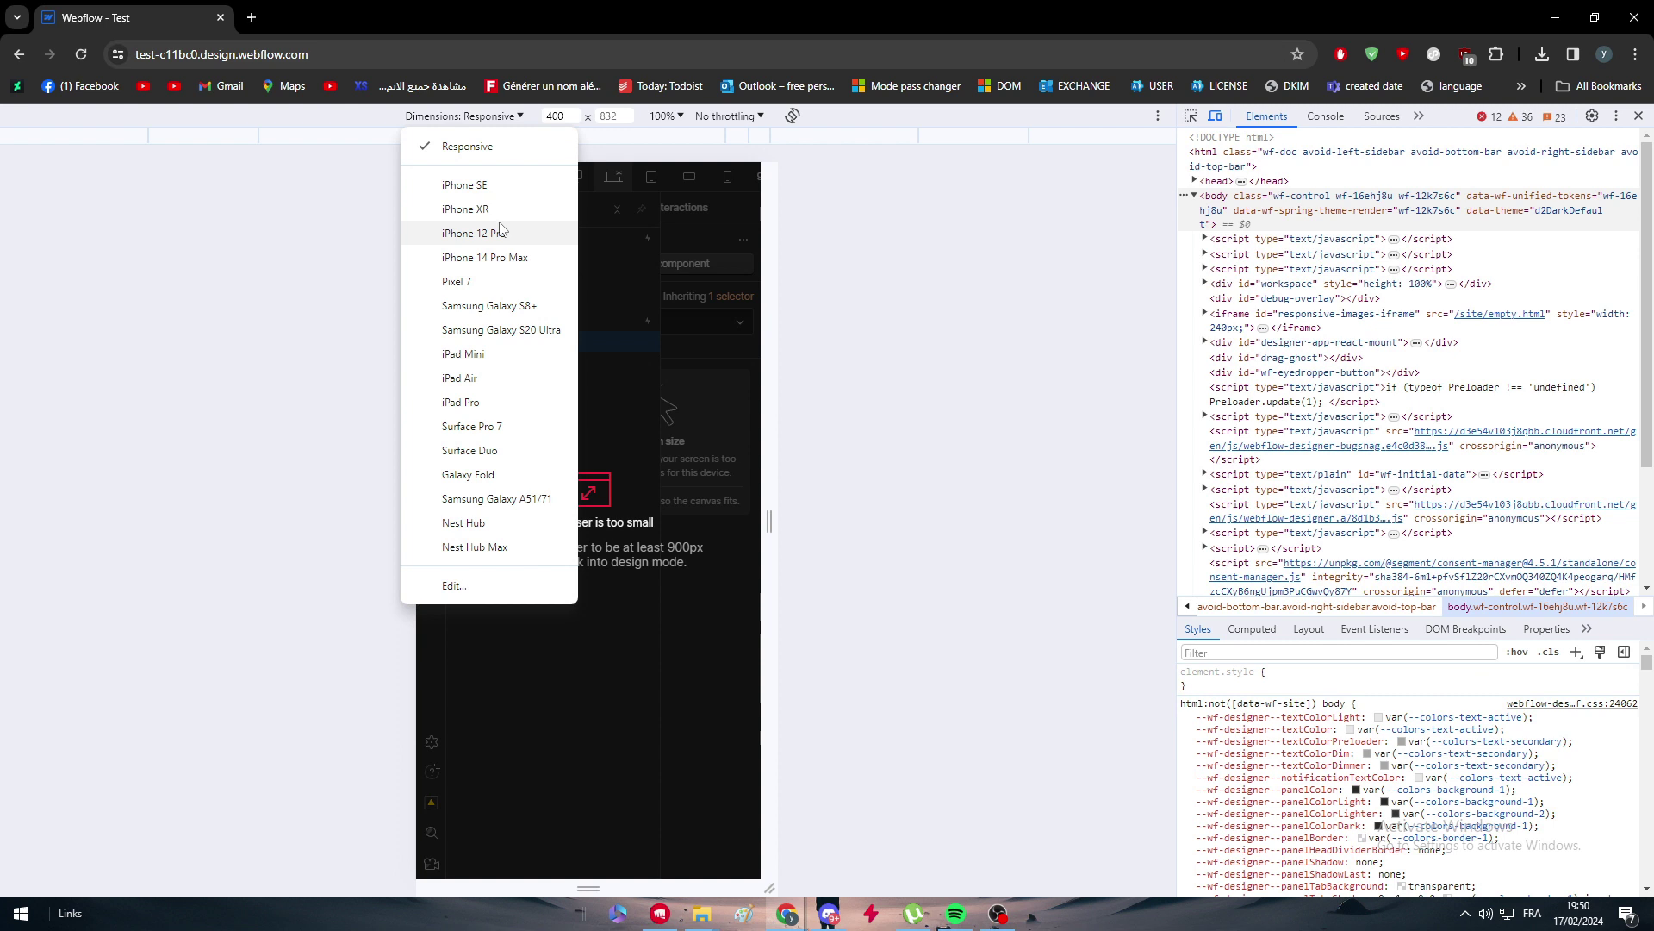
left_click(473, 233)
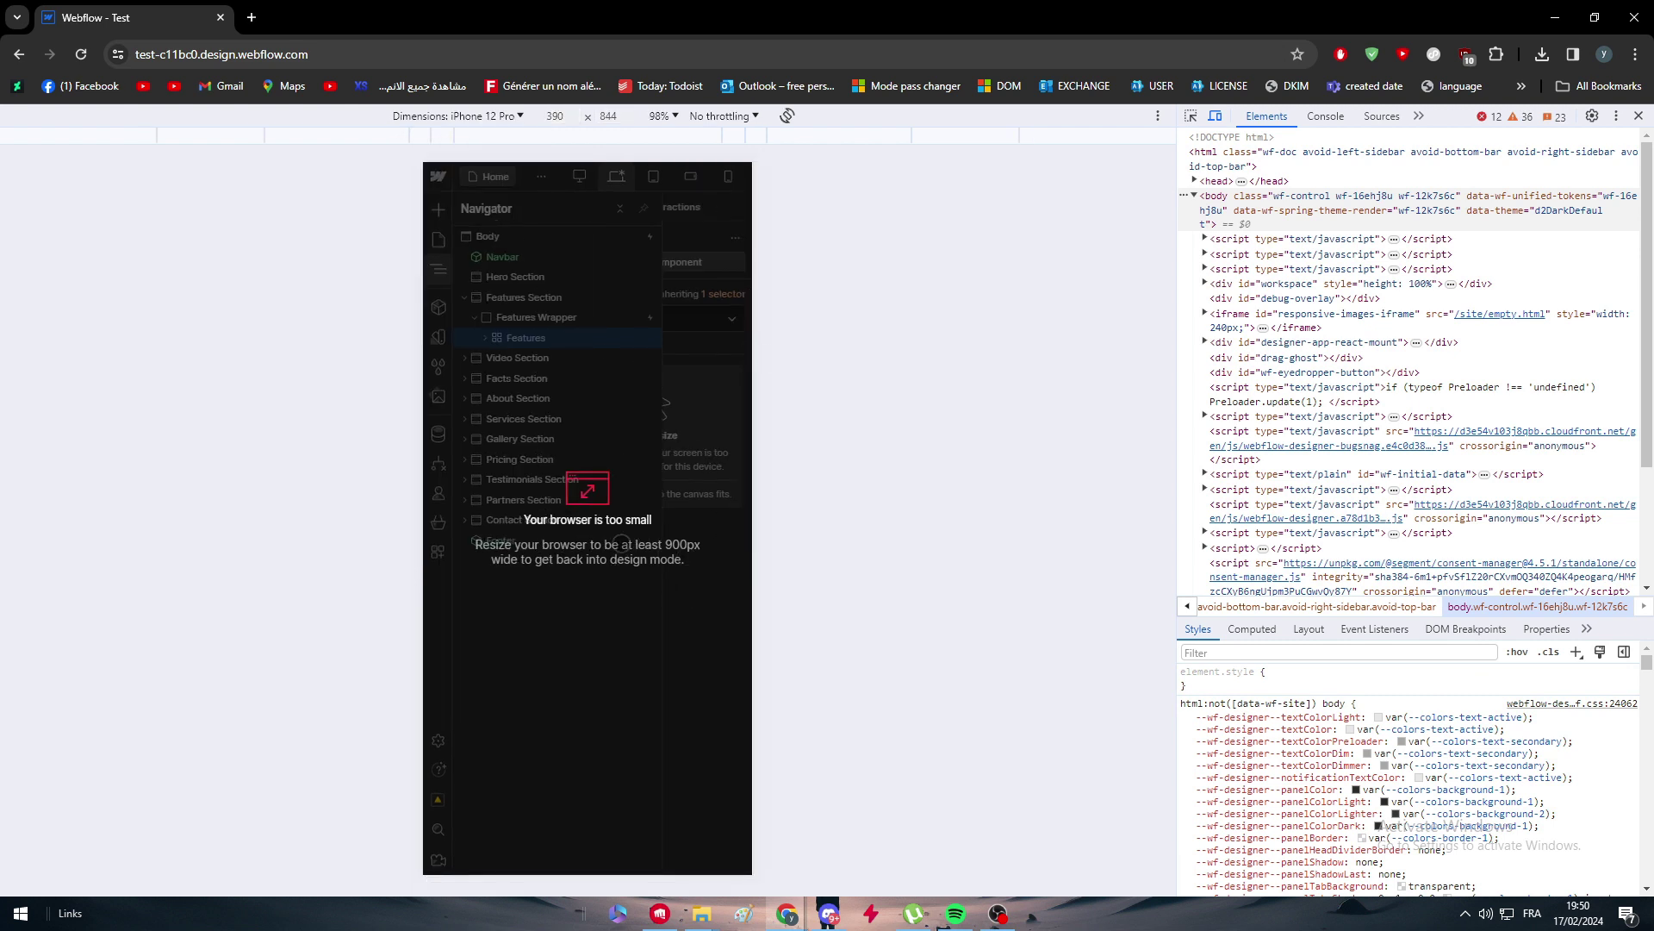
left_click(1637, 118)
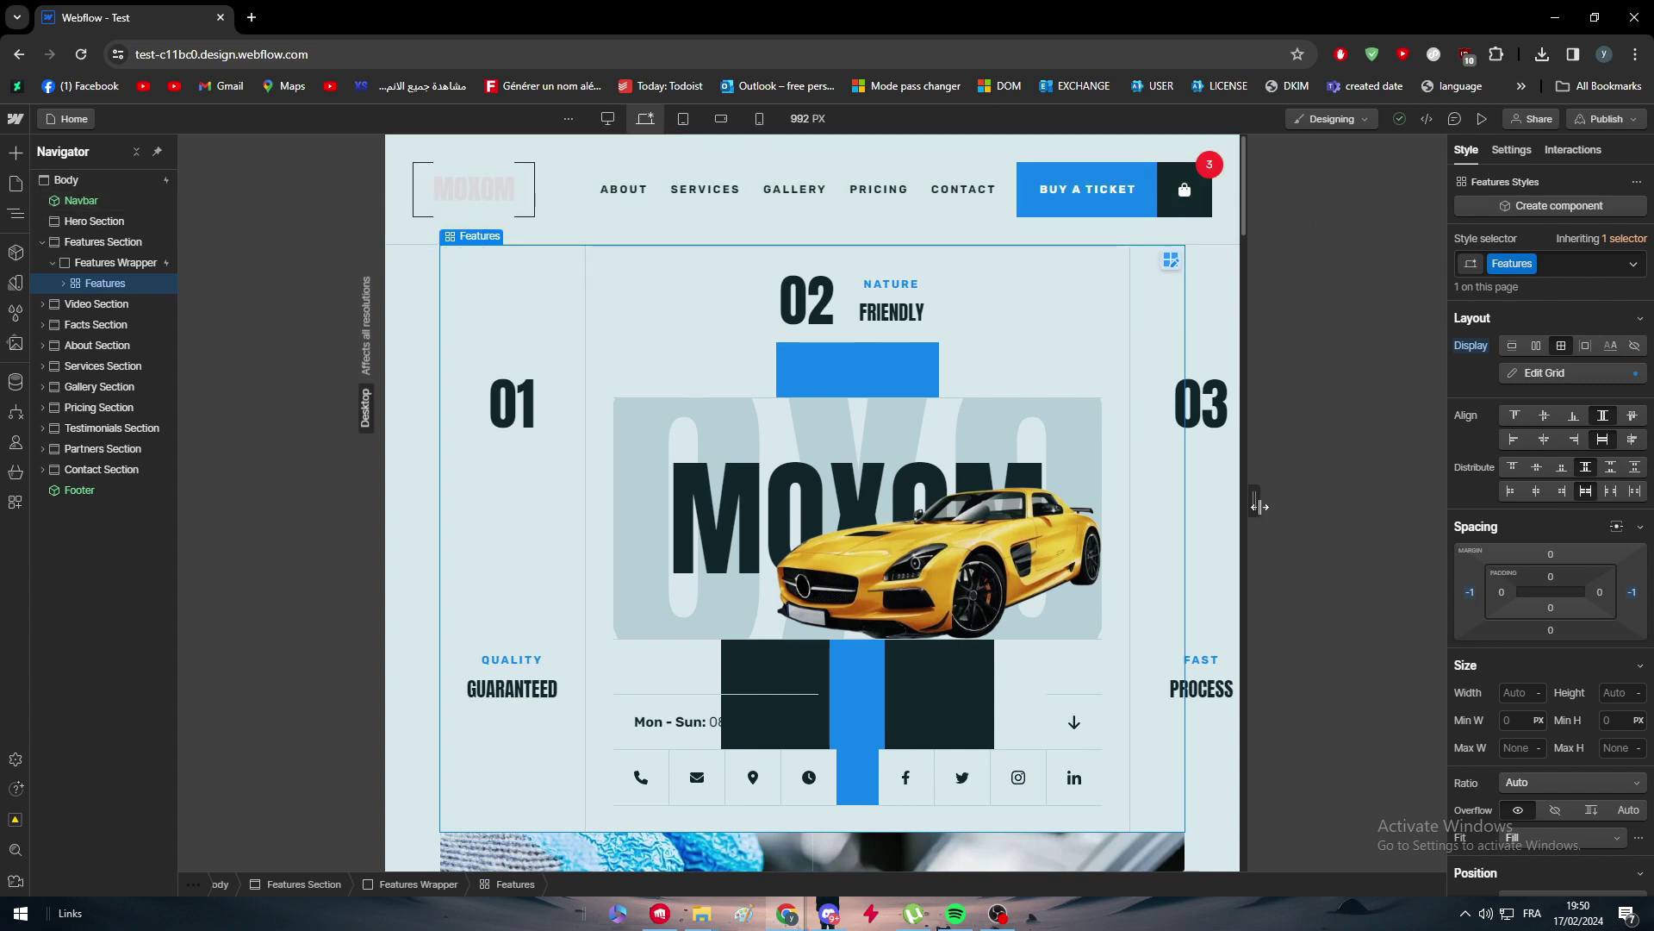
Widen the Designer canvas to 1279 px and check the hero area's layout
left_click_drag(1260, 506, 1388, 502)
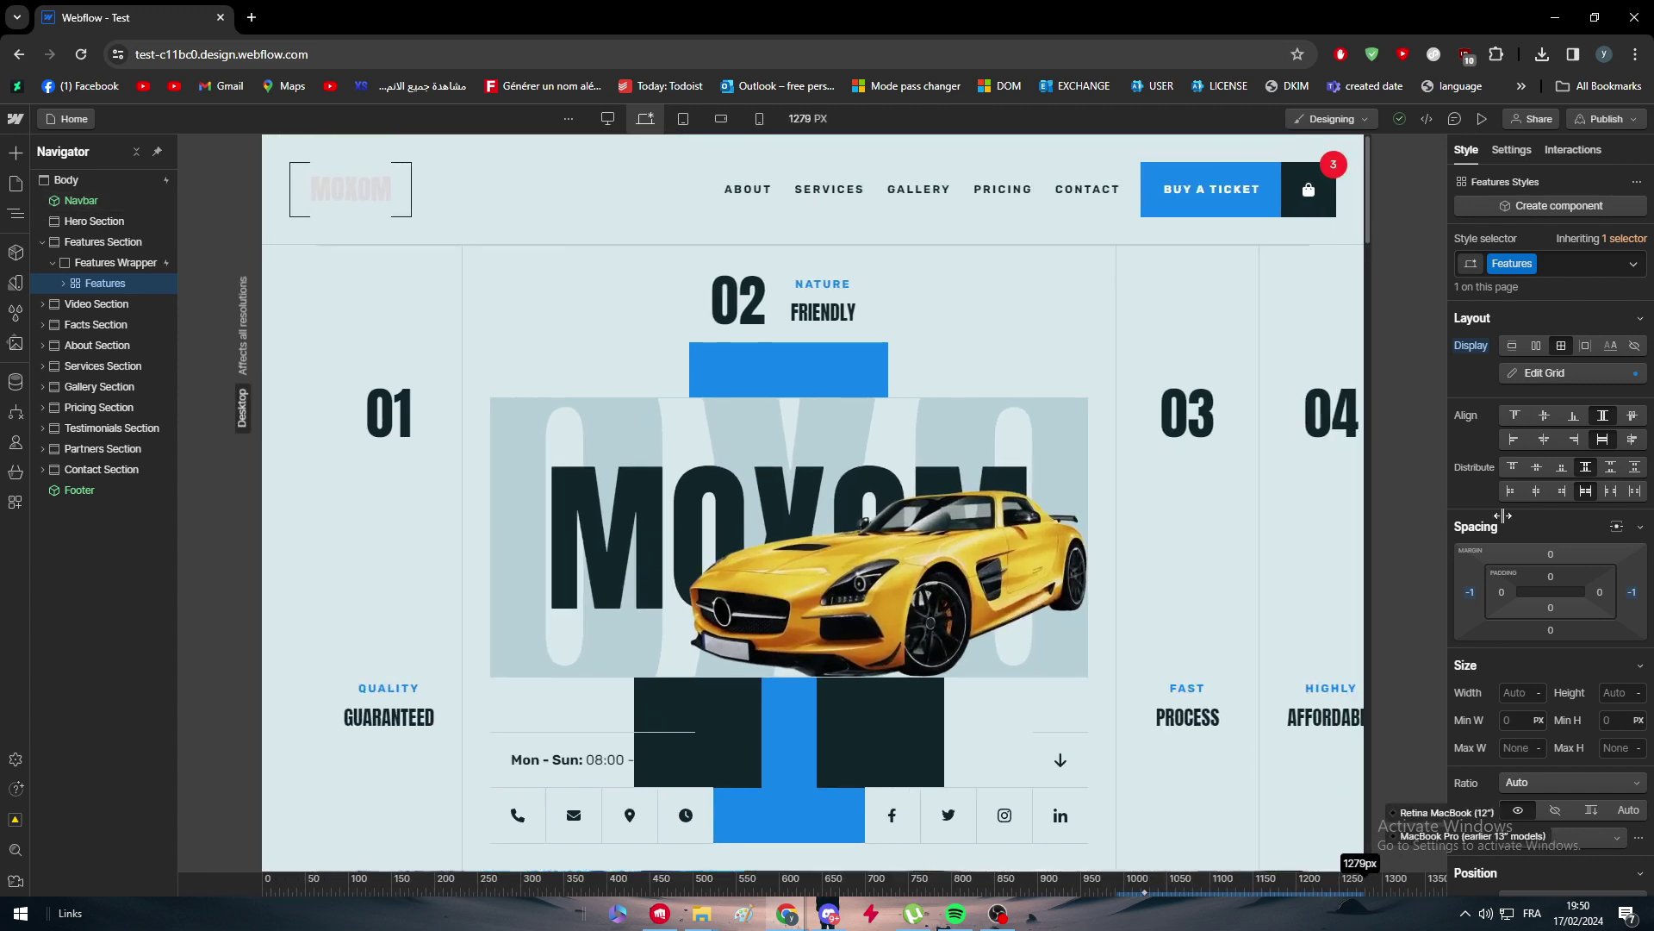
scroll(762, 278, "down", 3)
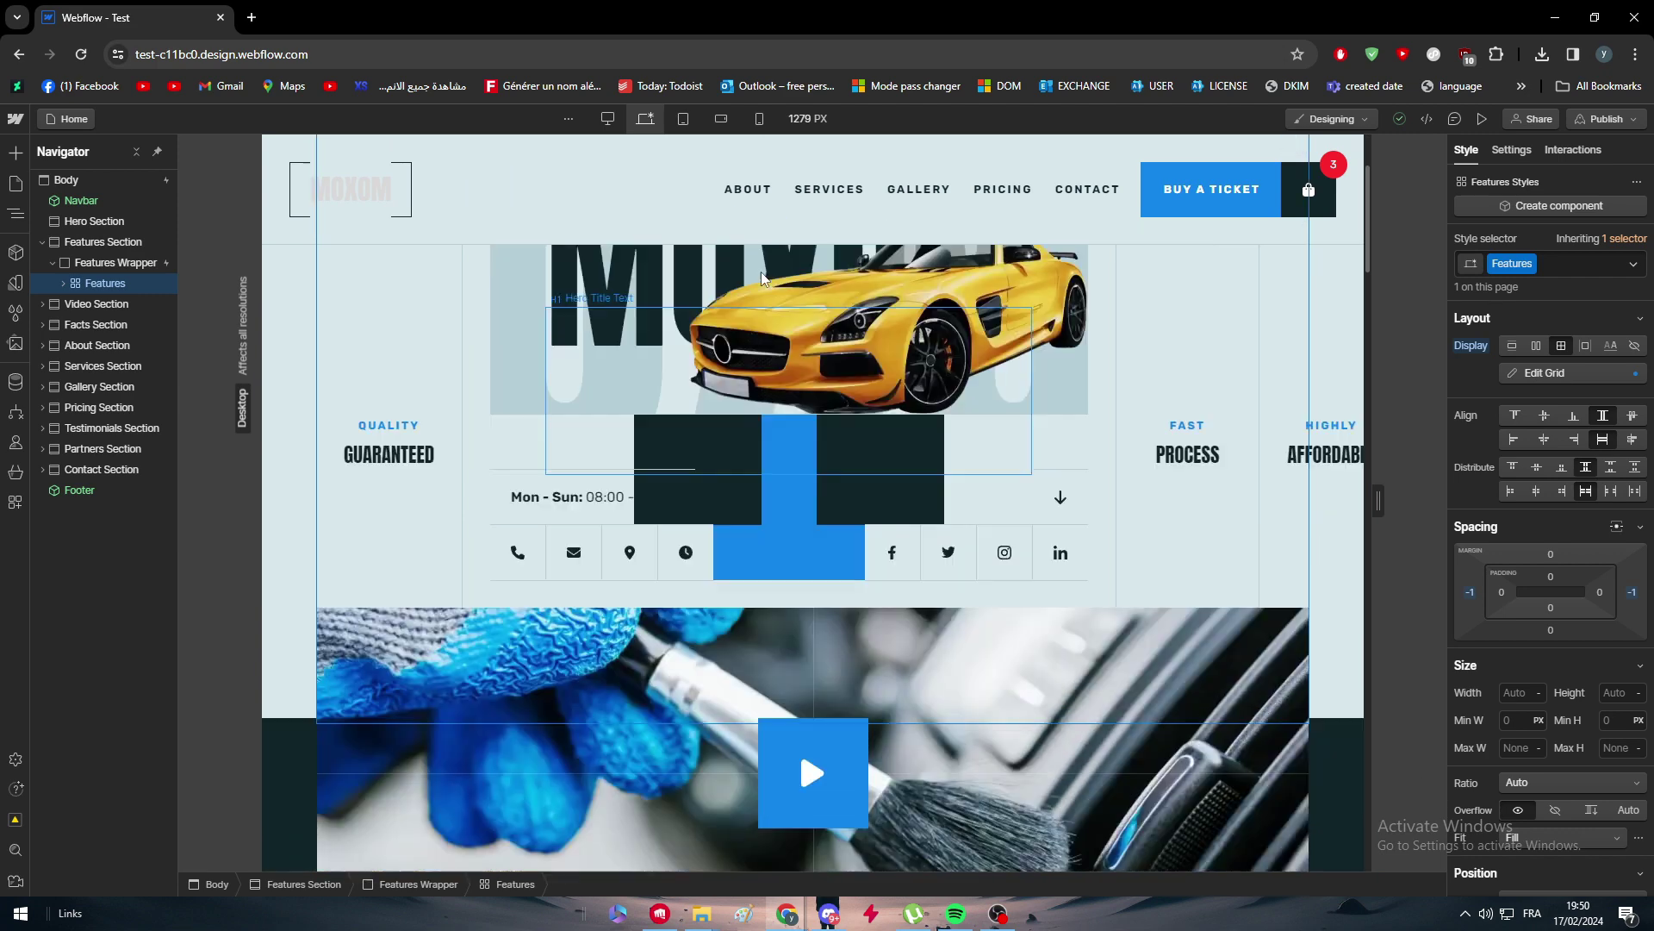
scroll(762, 278, "up", 2)
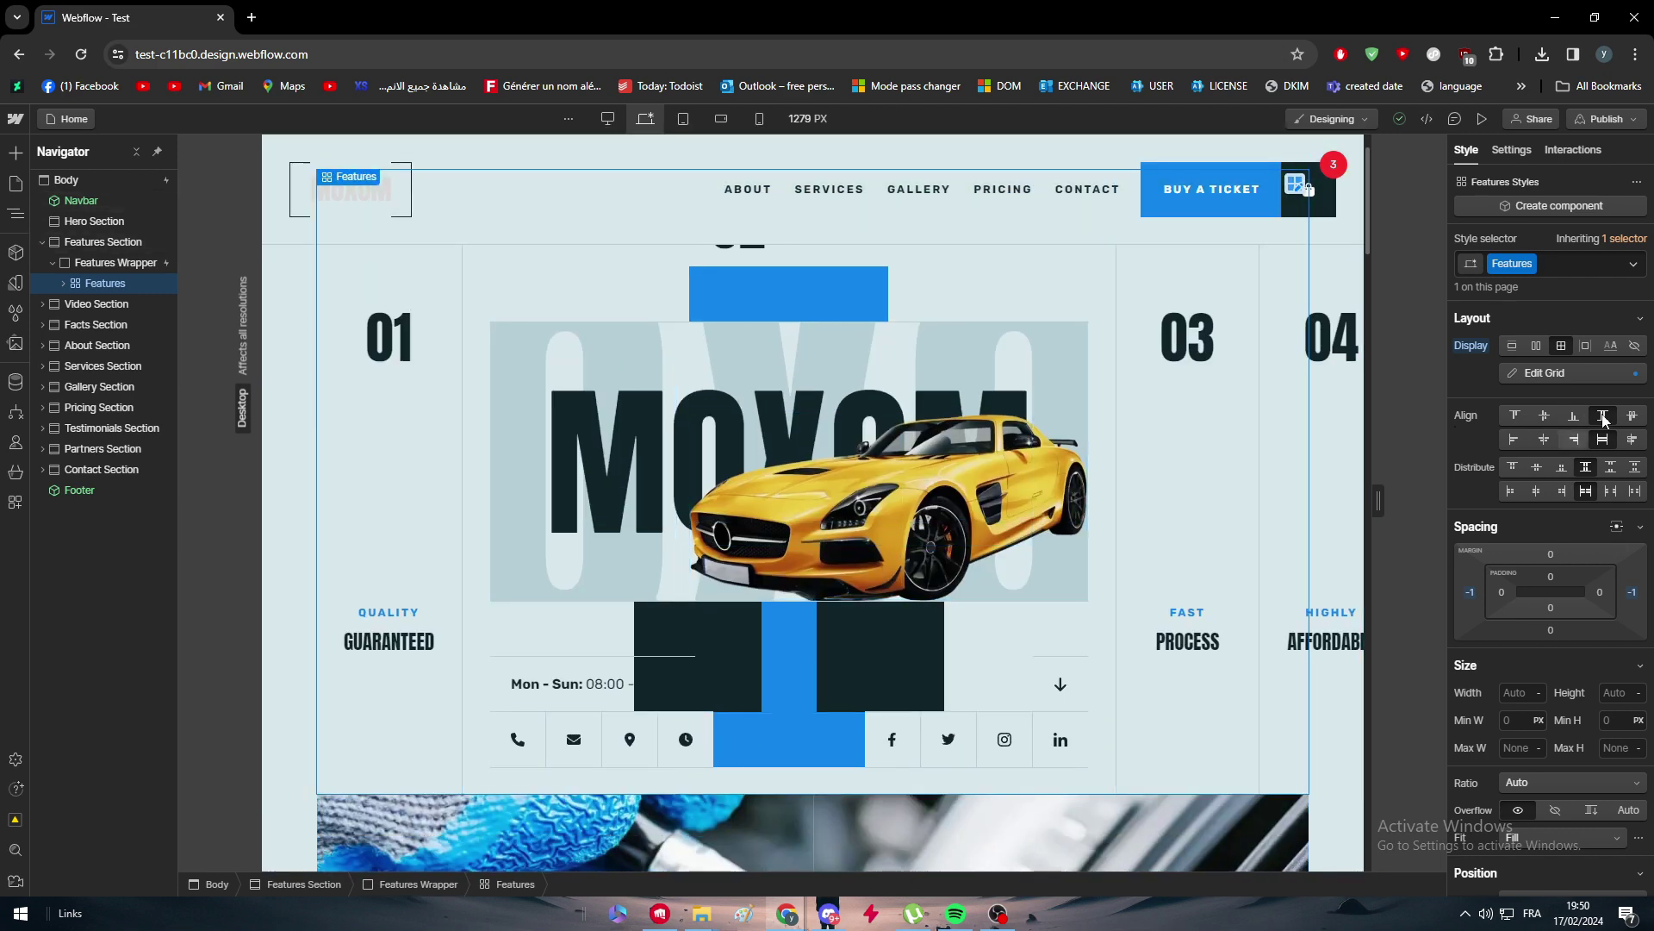
Look at the available publish destinations without publishing the site
left_click(1608, 120)
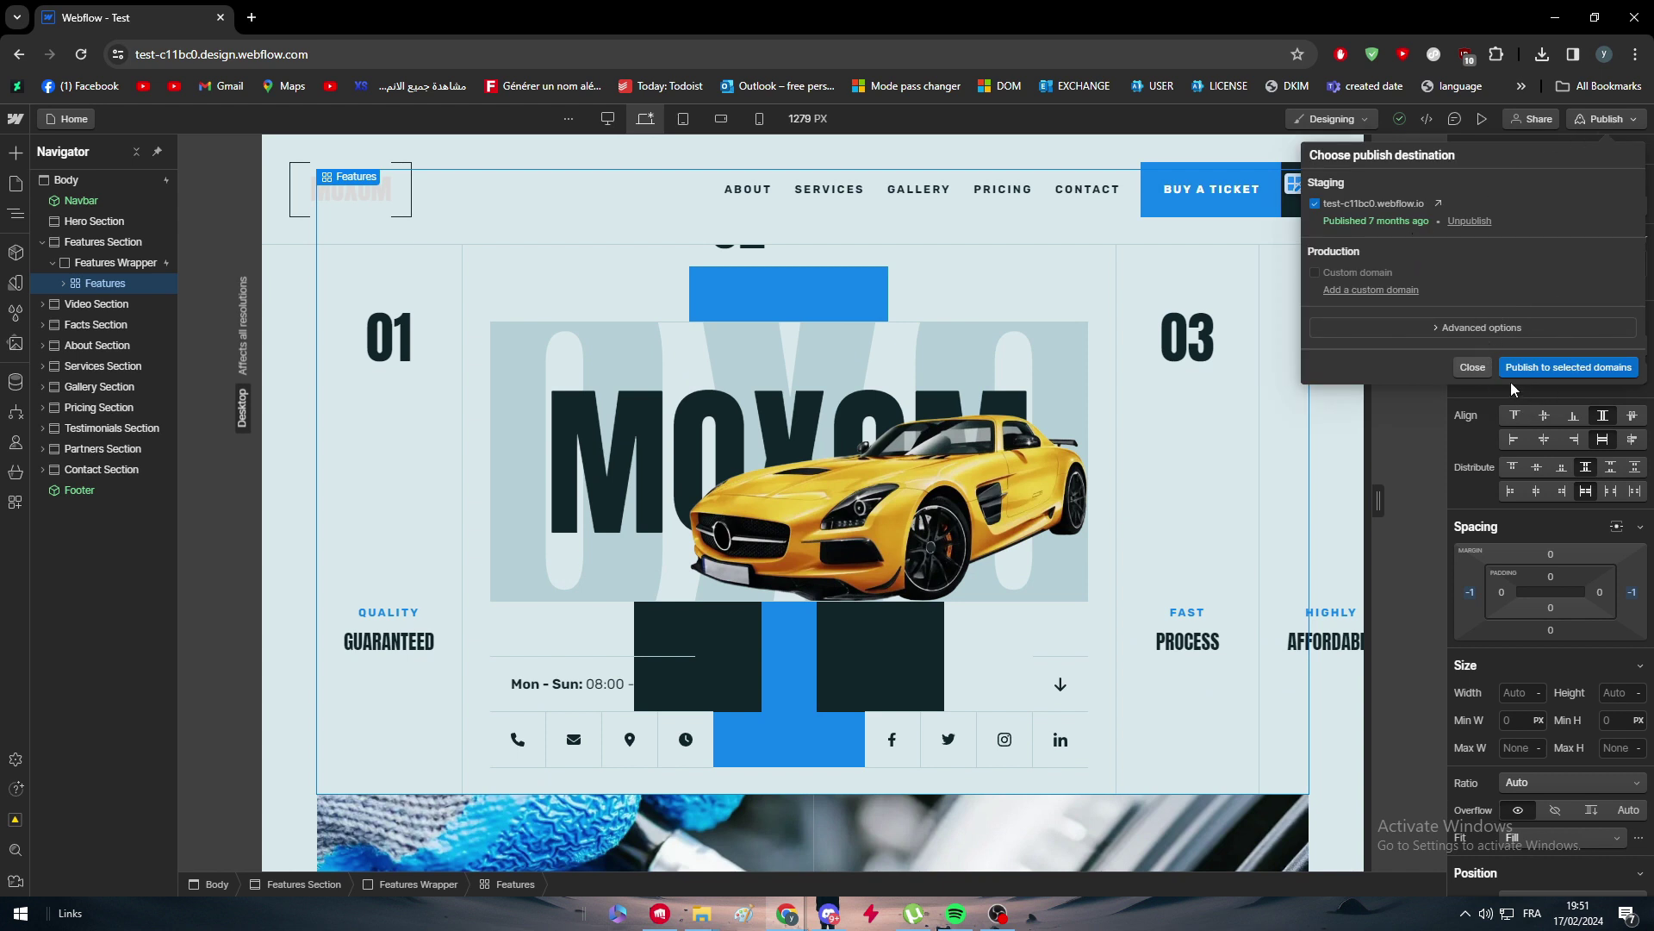
left_click(1454, 380)
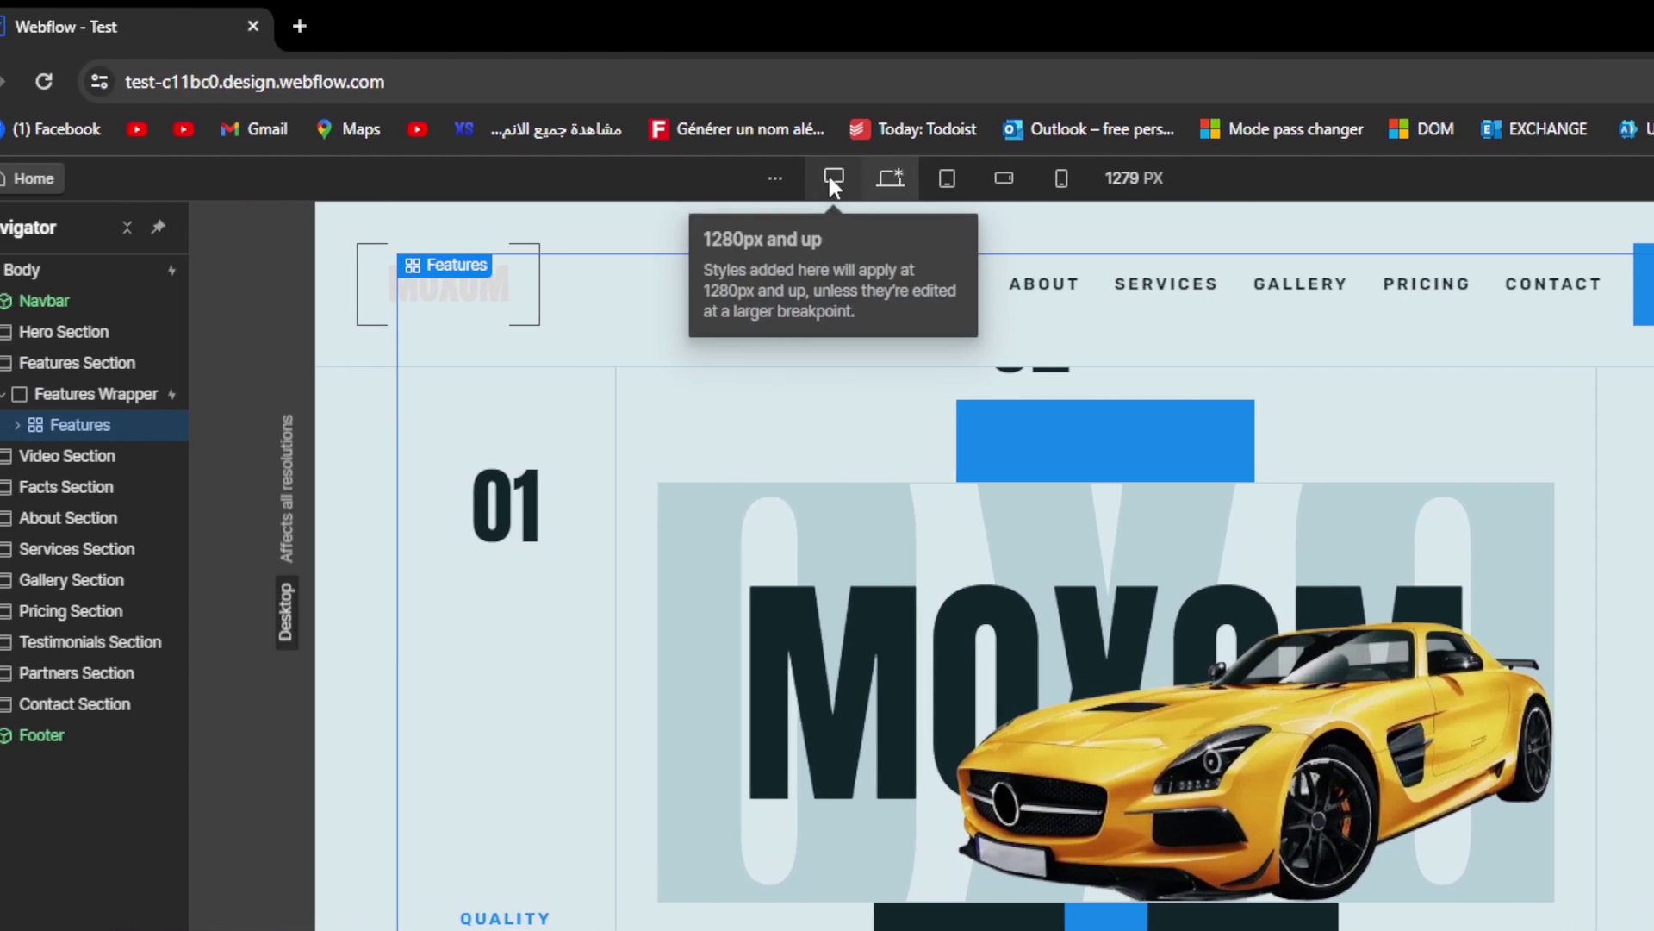
View the page at the 1280px-and-up, base desktop and tablet breakpoints in turn
left_click(833, 181)
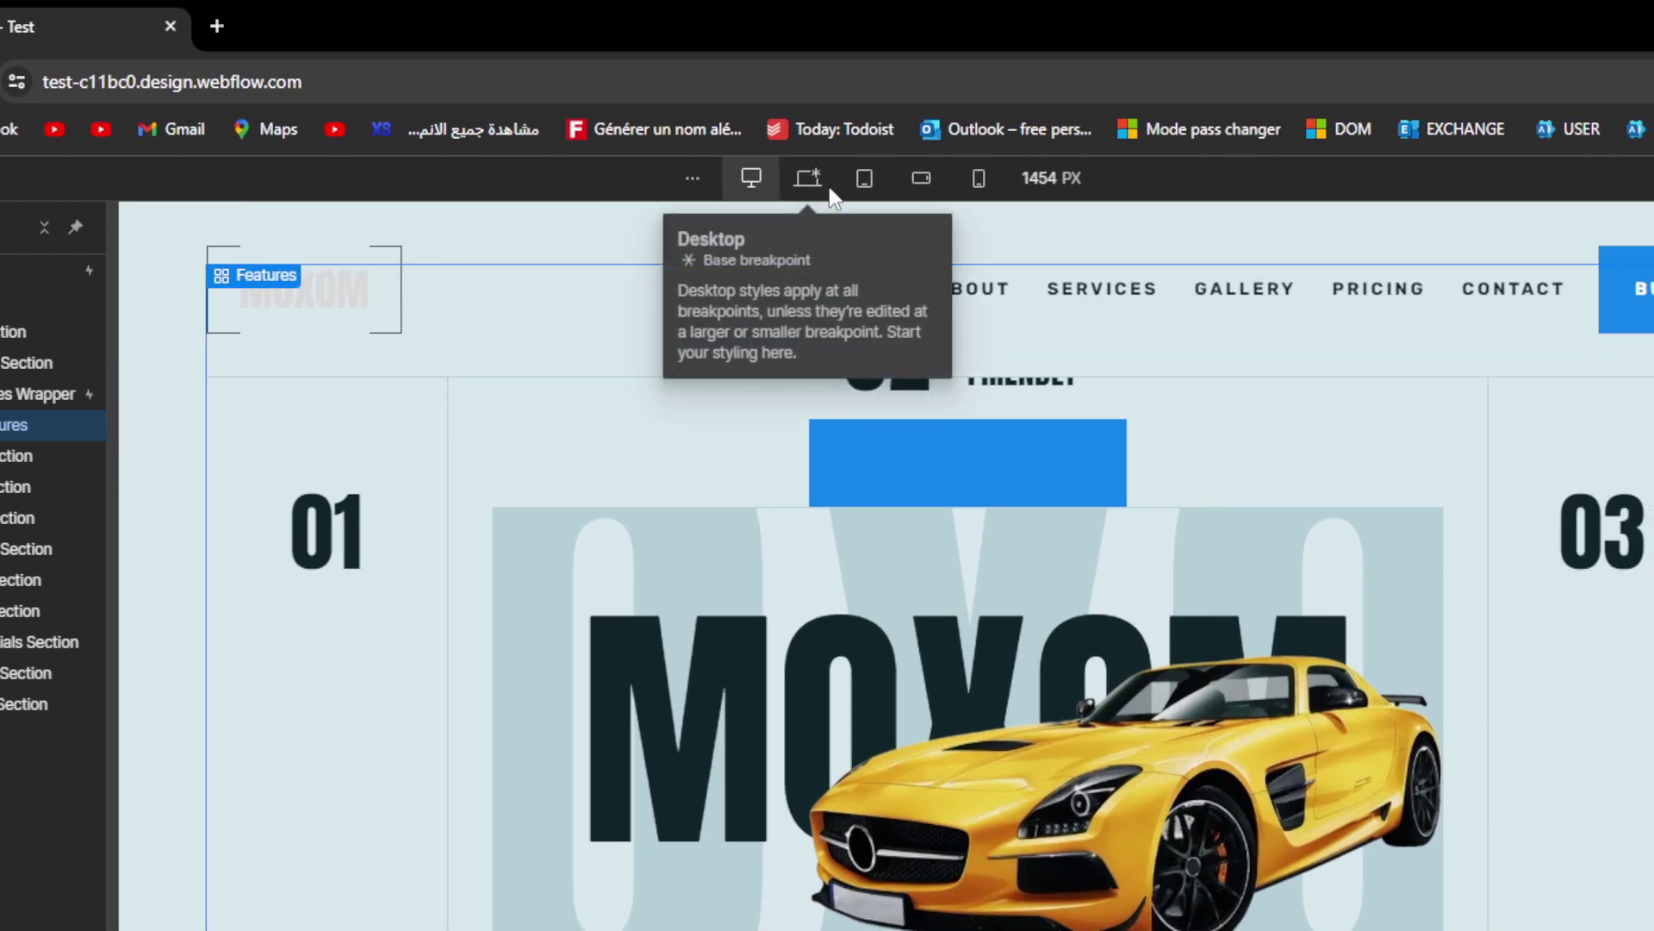
left_click(827, 189)
left_click(829, 181)
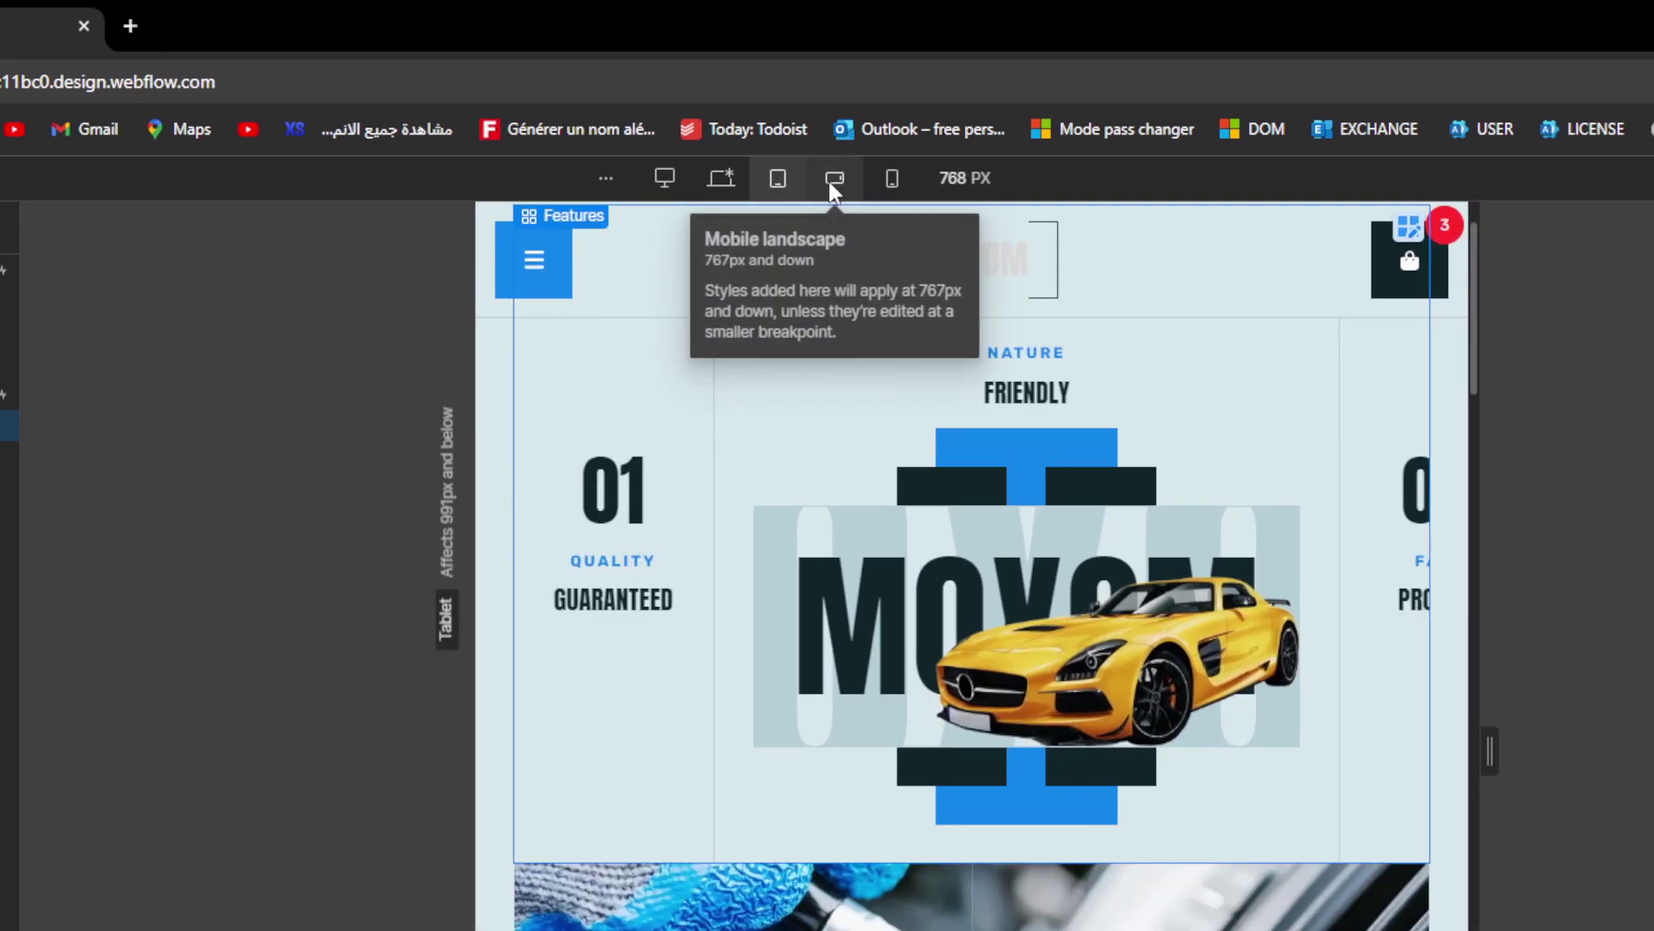
Switch to the mobile portrait breakpoint and review the page down to the testimonials and back up to the services
left_click(892, 178)
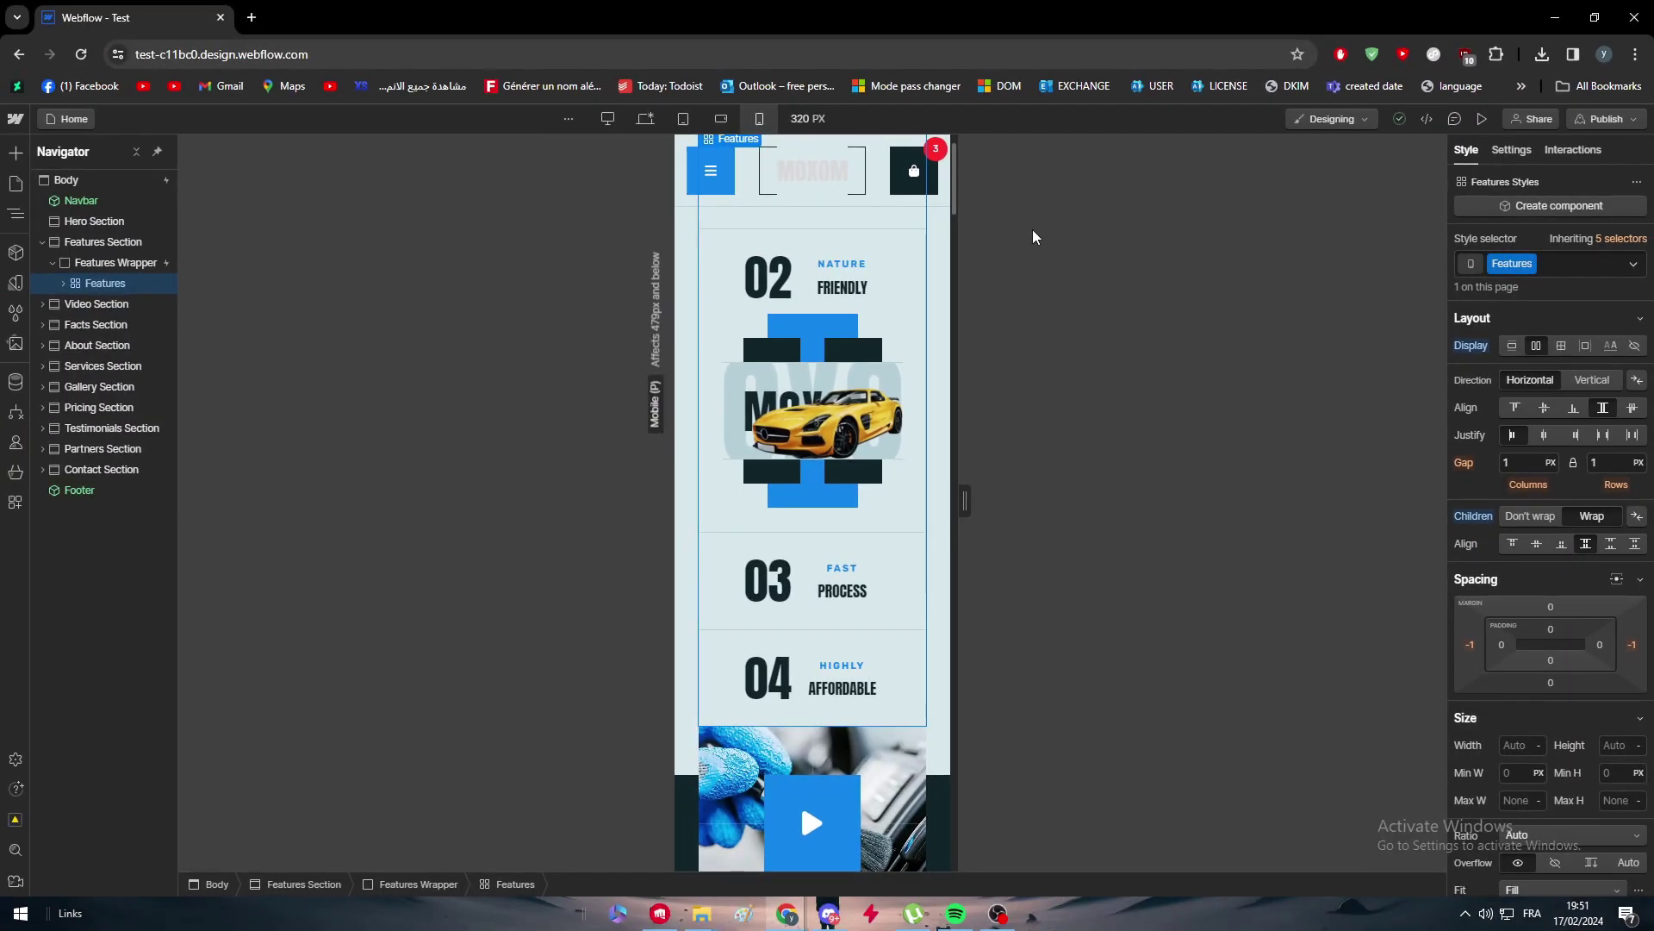
scroll(800, 245, "down", 15)
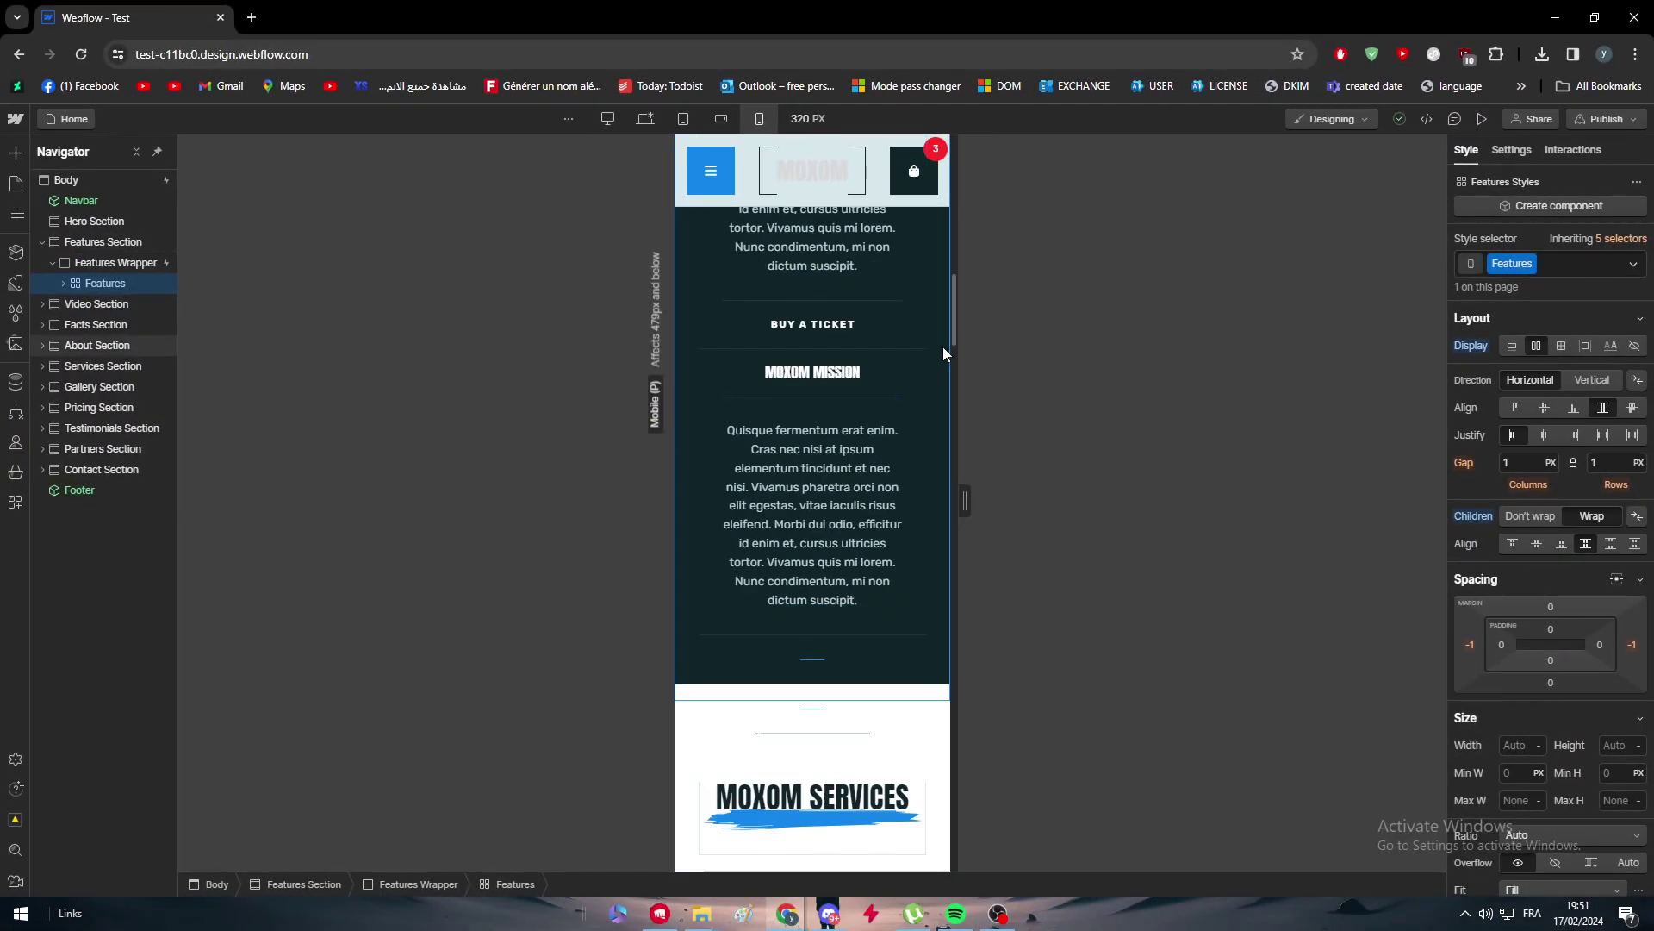
scroll(939, 353, "down", 15)
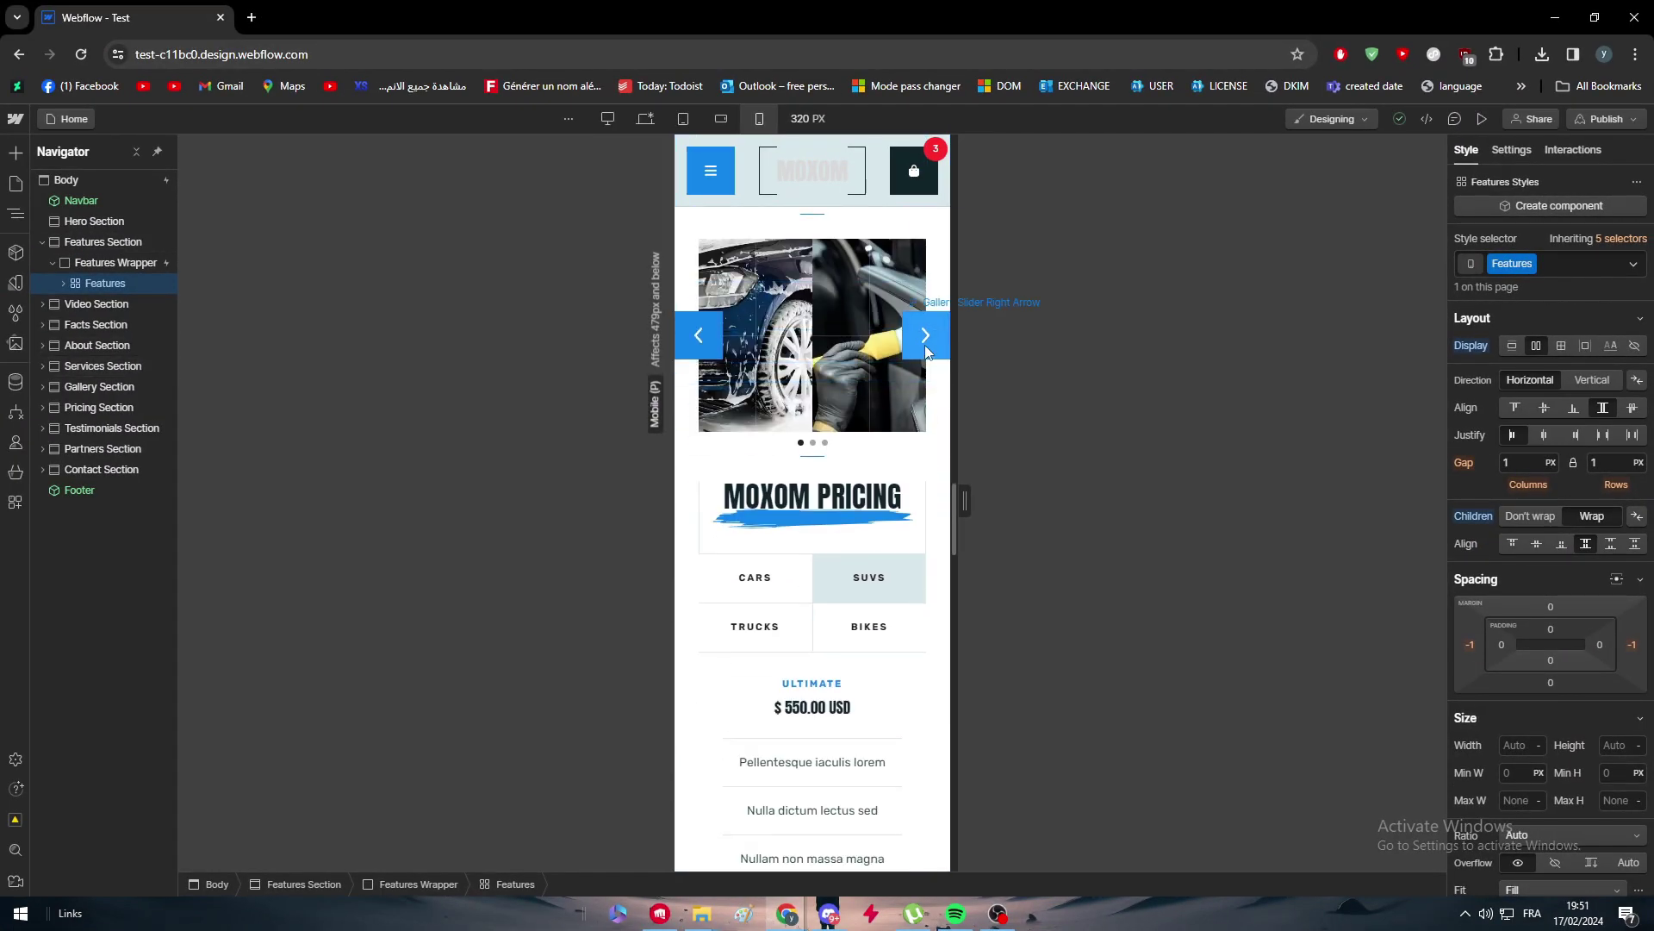
scroll(922, 353, "down", 15)
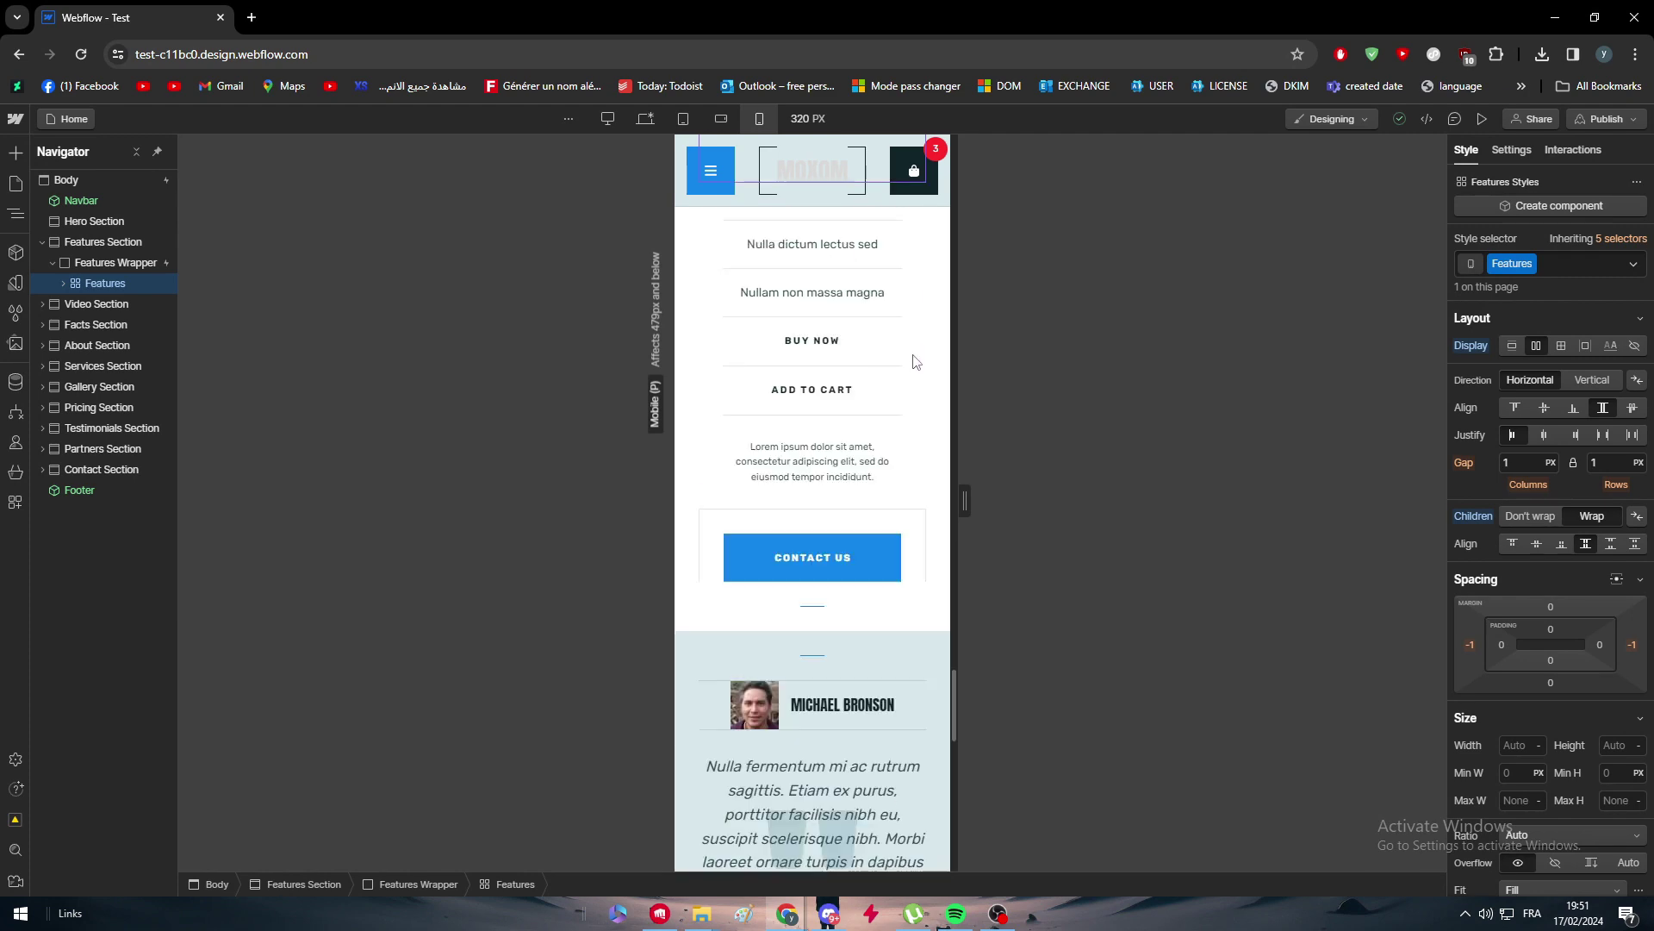
scroll(915, 360, "down", 15)
scroll(908, 357, "up", 9)
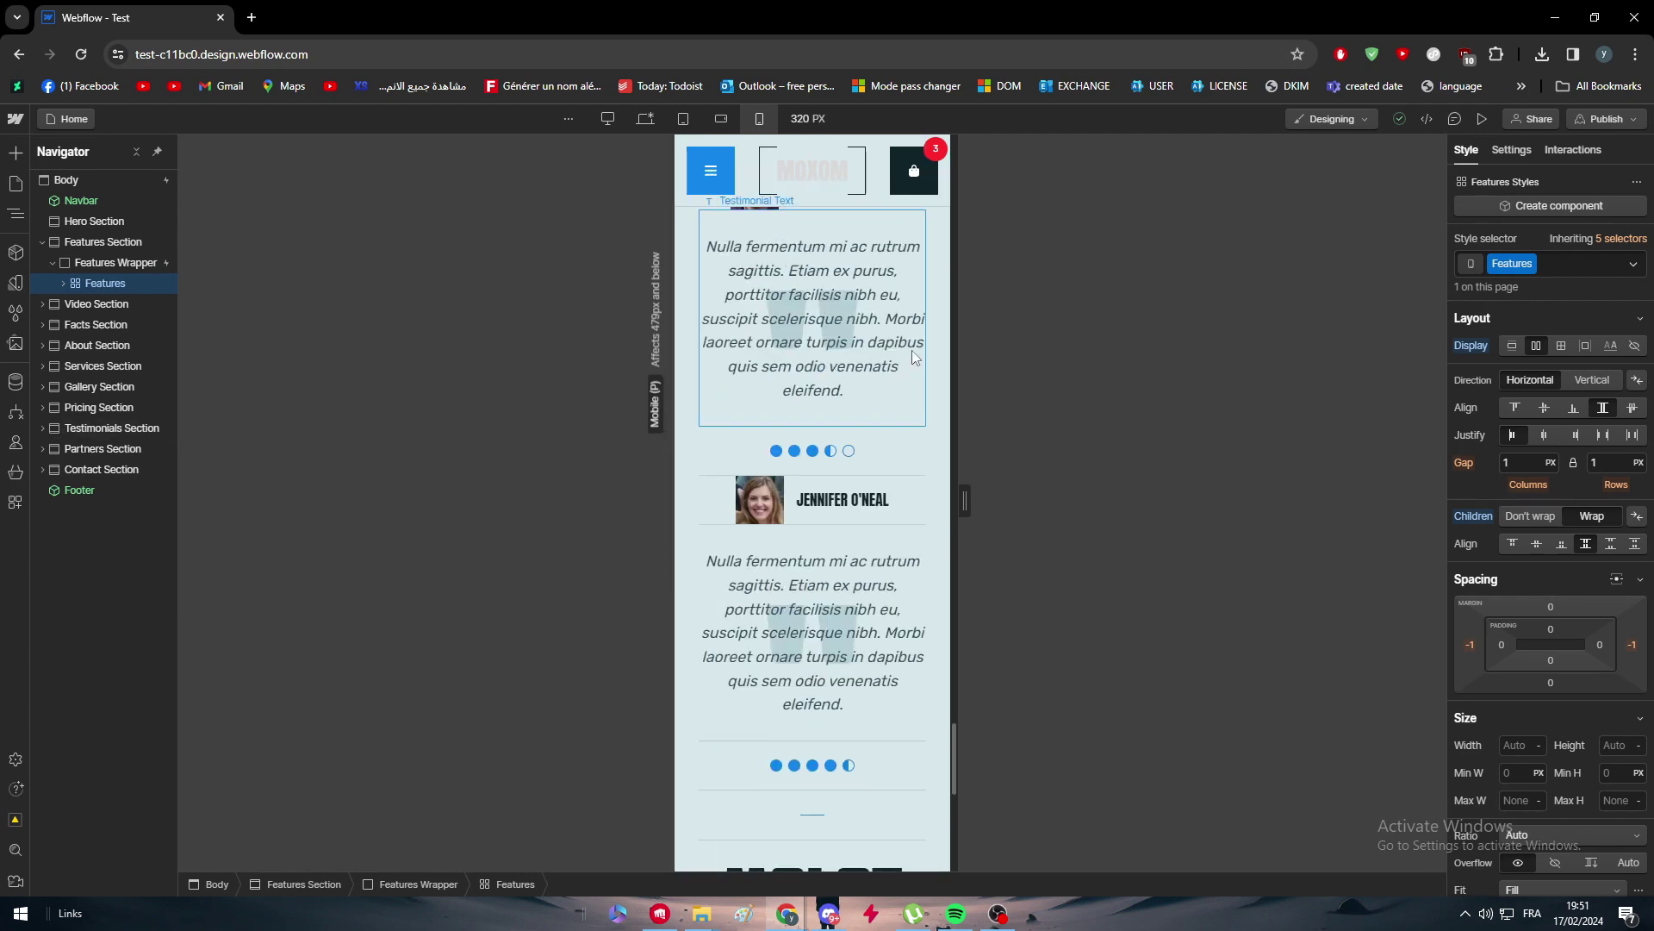
scroll(909, 355, "up", 15)
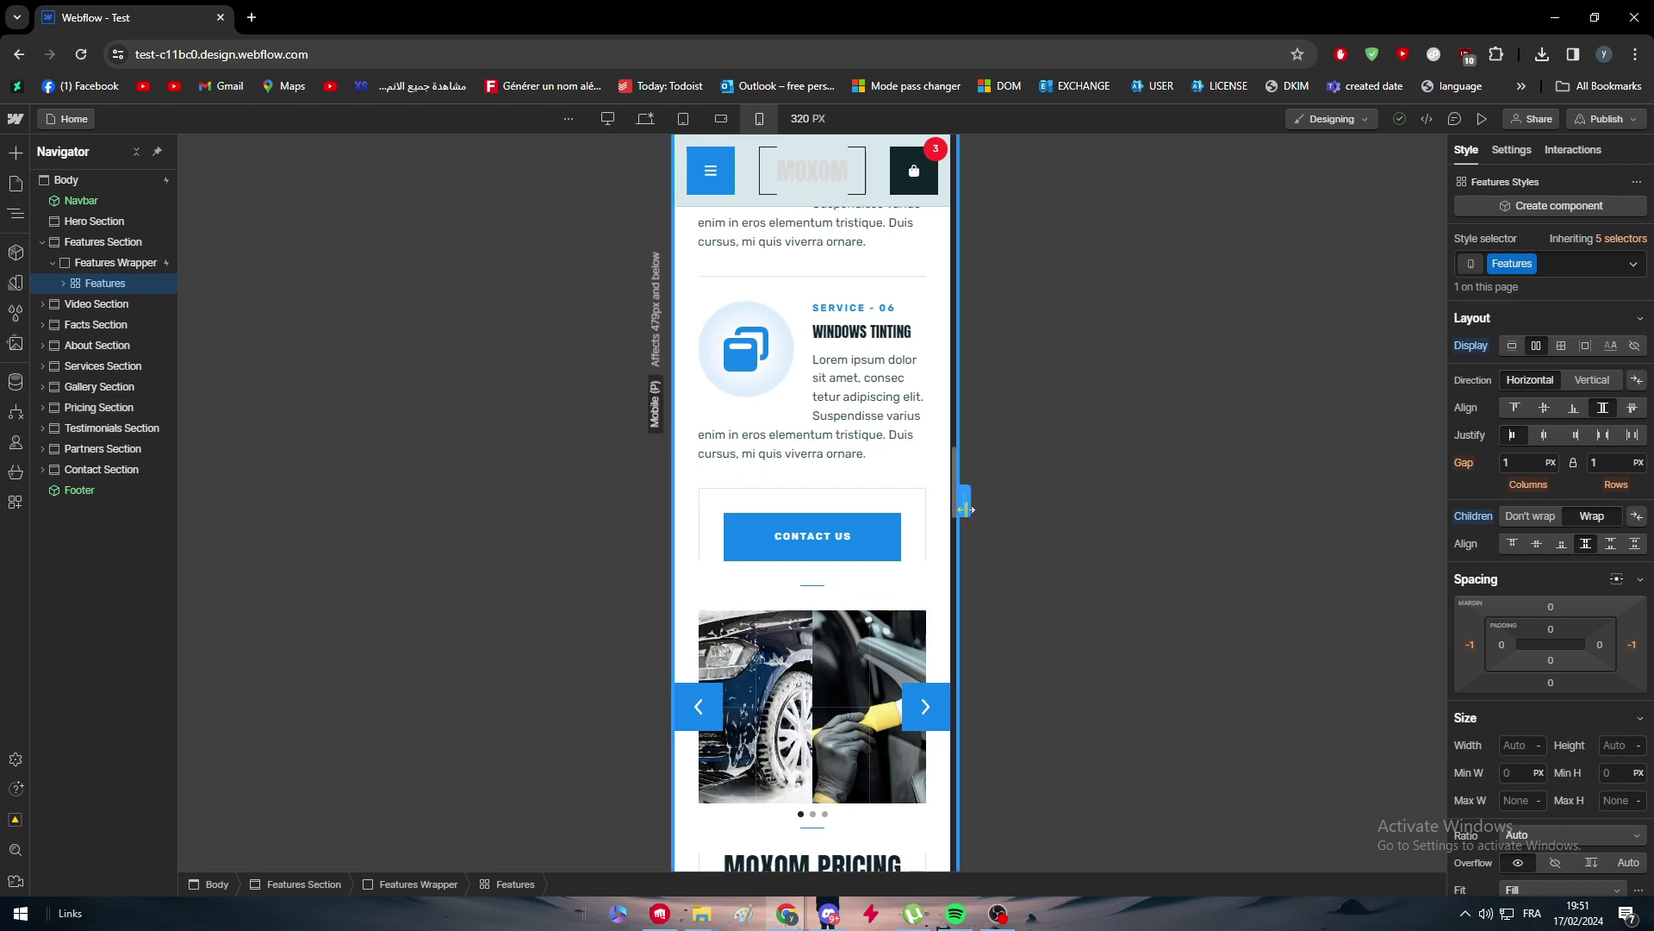
Check the mobile portrait layout at canvas widths of 240, 320 and 382 px, looking over the partners, services and features sections
left_click_drag(965, 509, 918, 493)
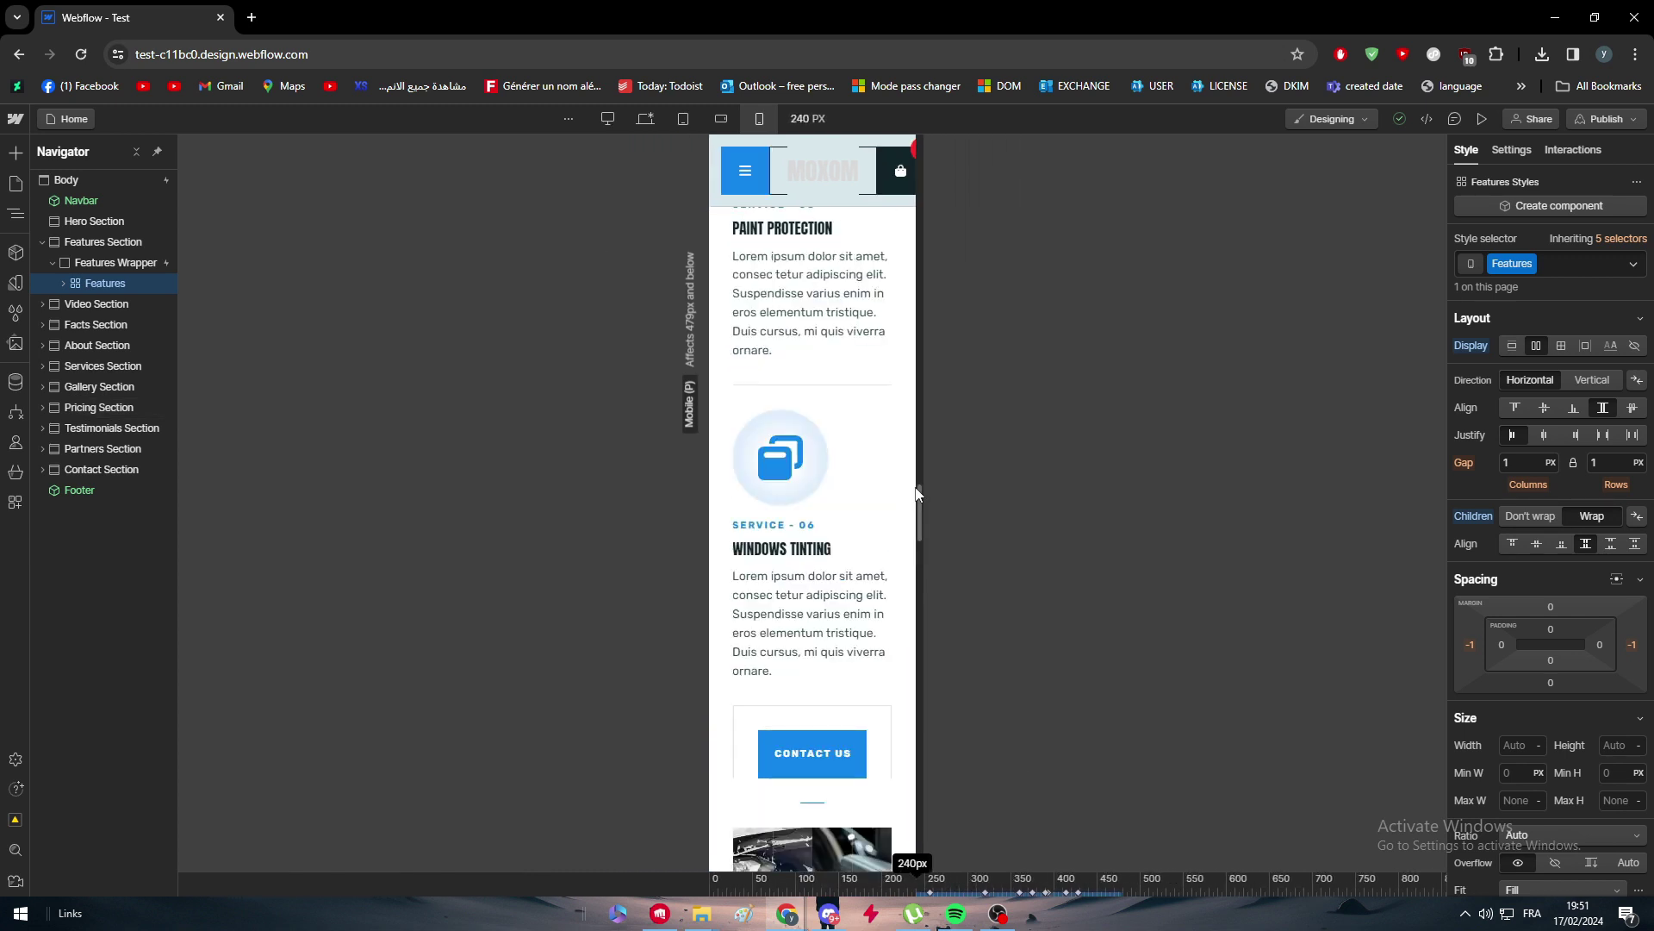
left_click(759, 119)
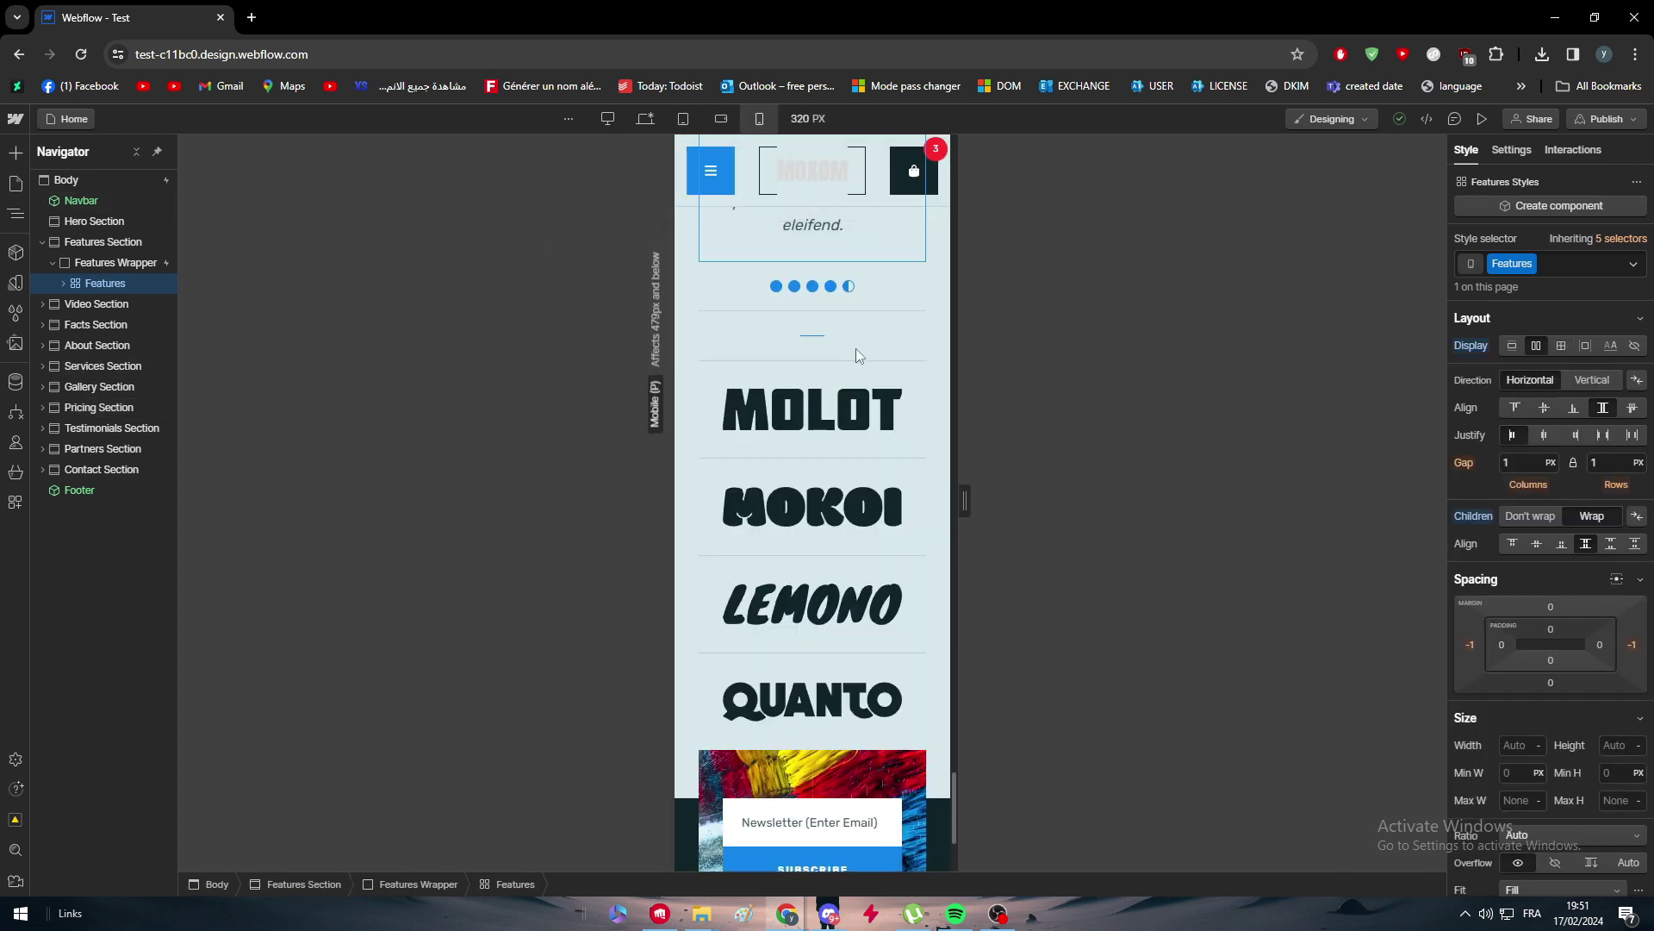
scroll(857, 355, "down", 2)
left_click_drag(965, 496, 994, 493)
scroll(913, 476, "up", 1)
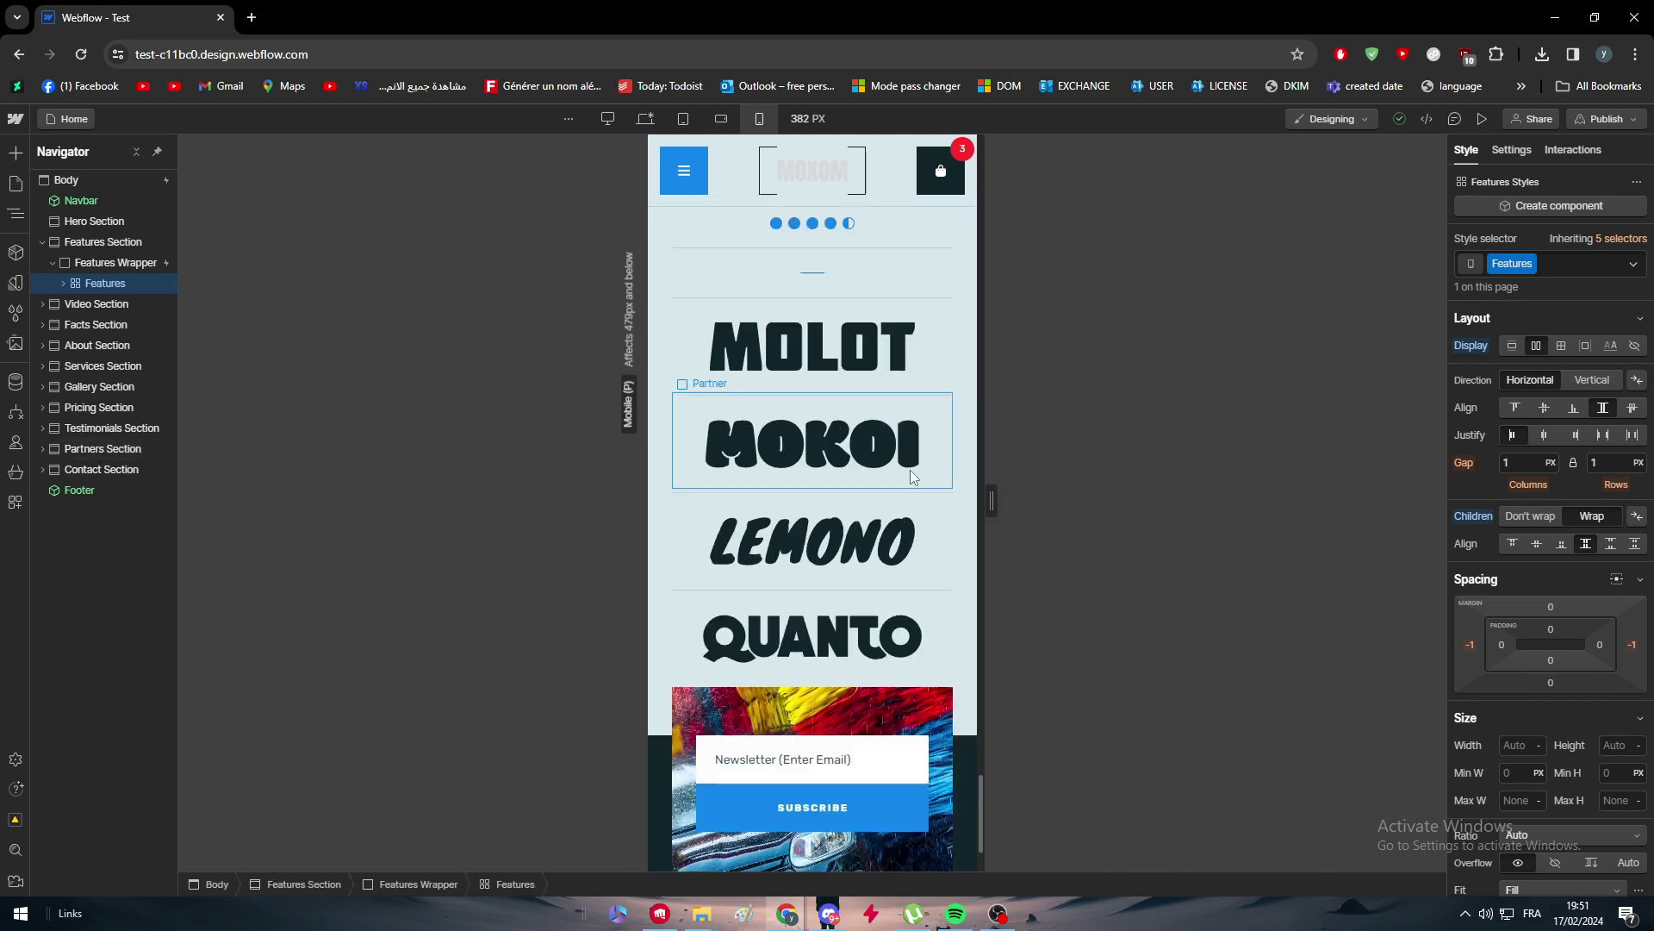
scroll(913, 476, "up", 15)
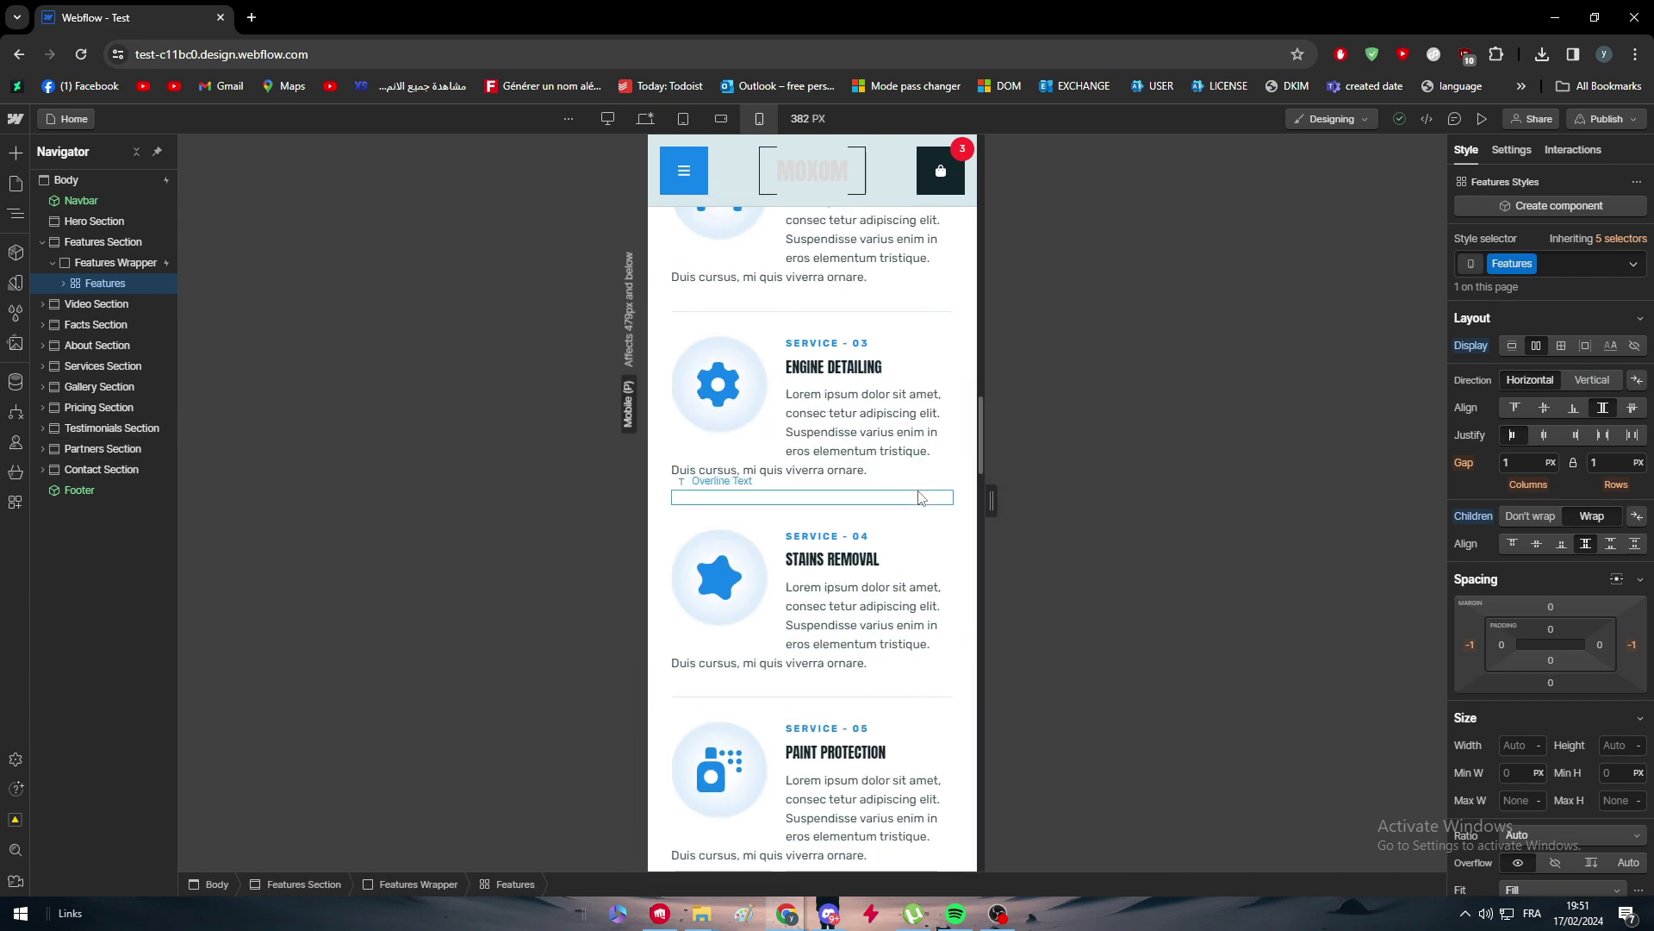
scroll(918, 497, "up", 15)
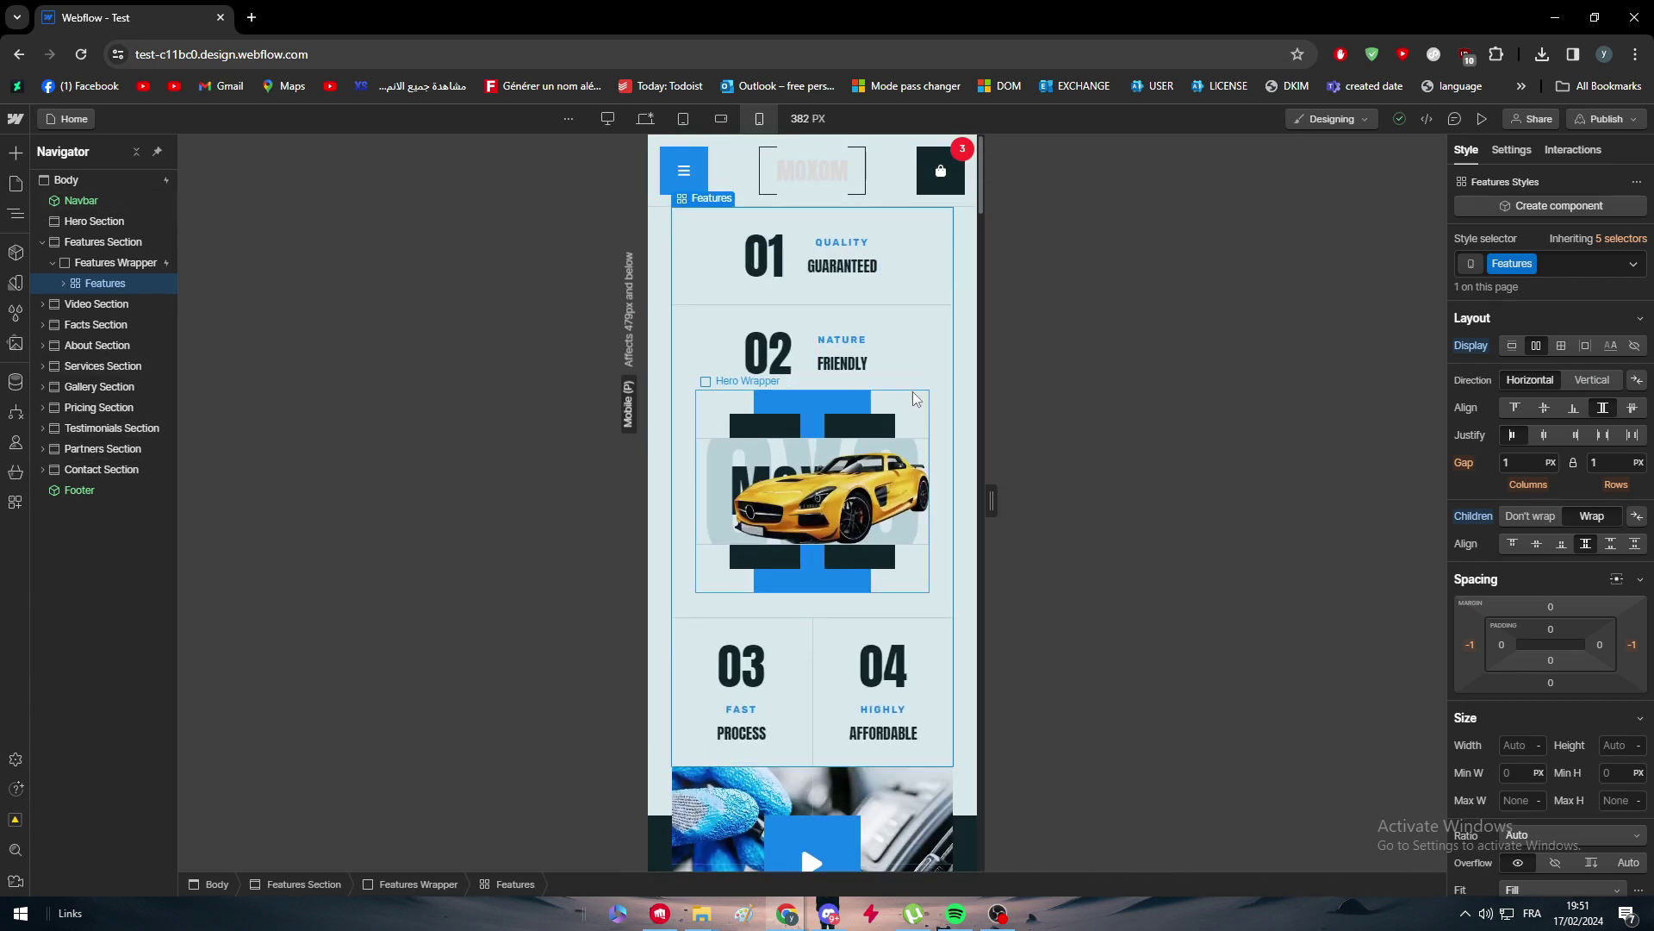
Select the first and fourth feature blocks and check how the features, video and facts sections stack on mobile
left_click(721, 229)
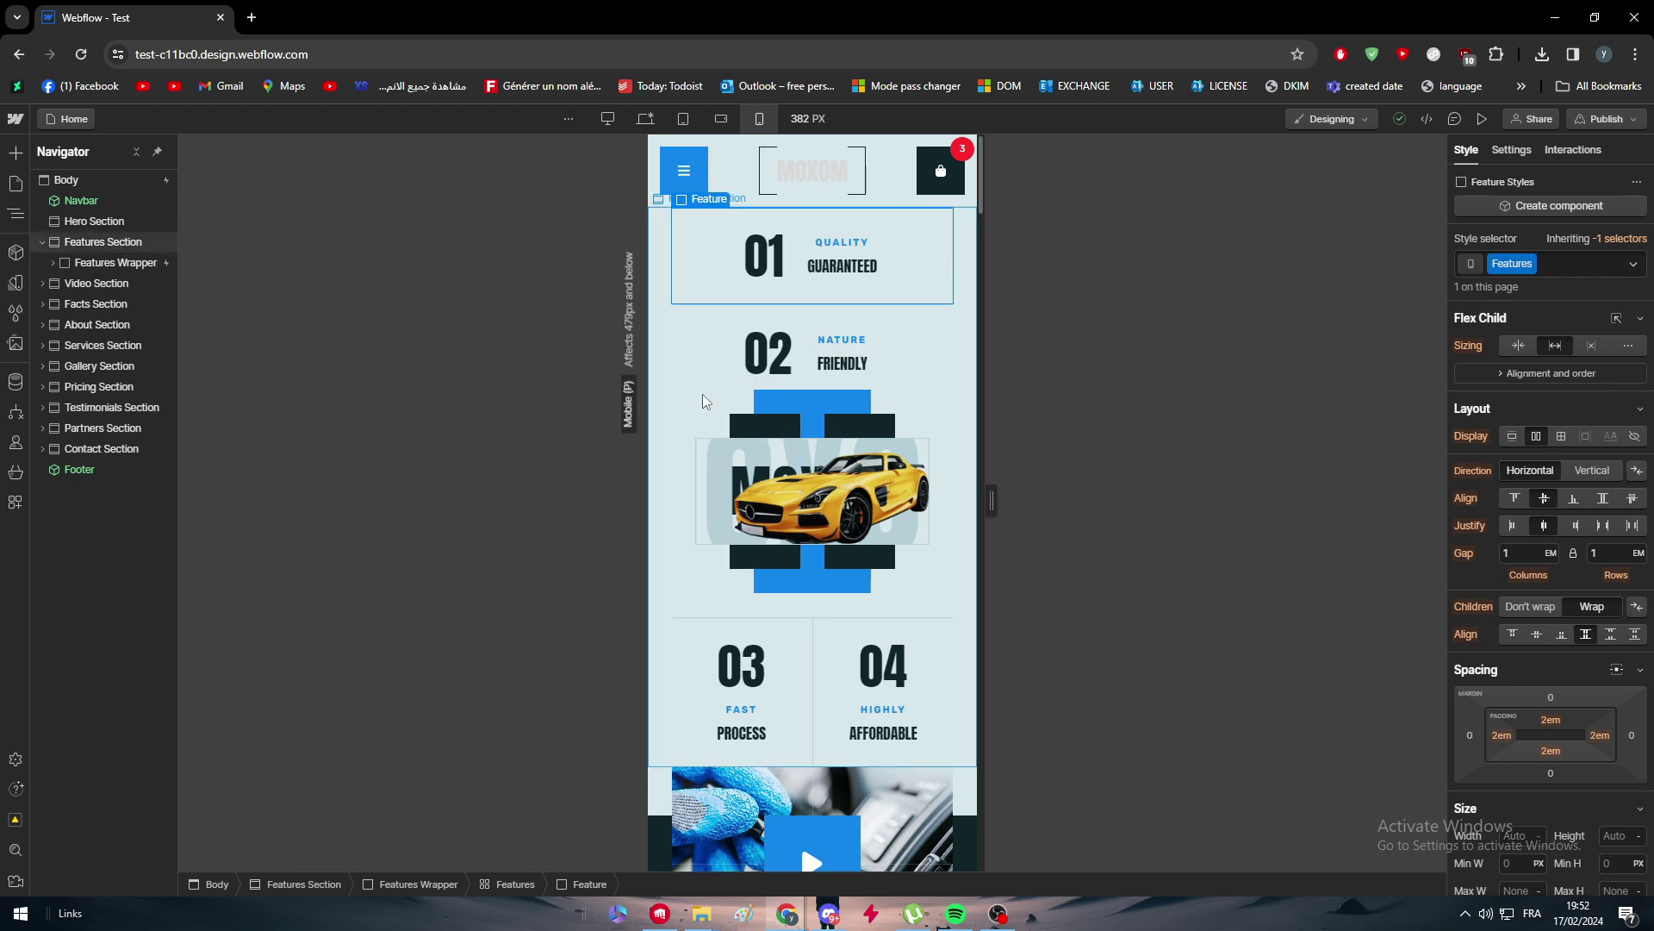
left_click(941, 671)
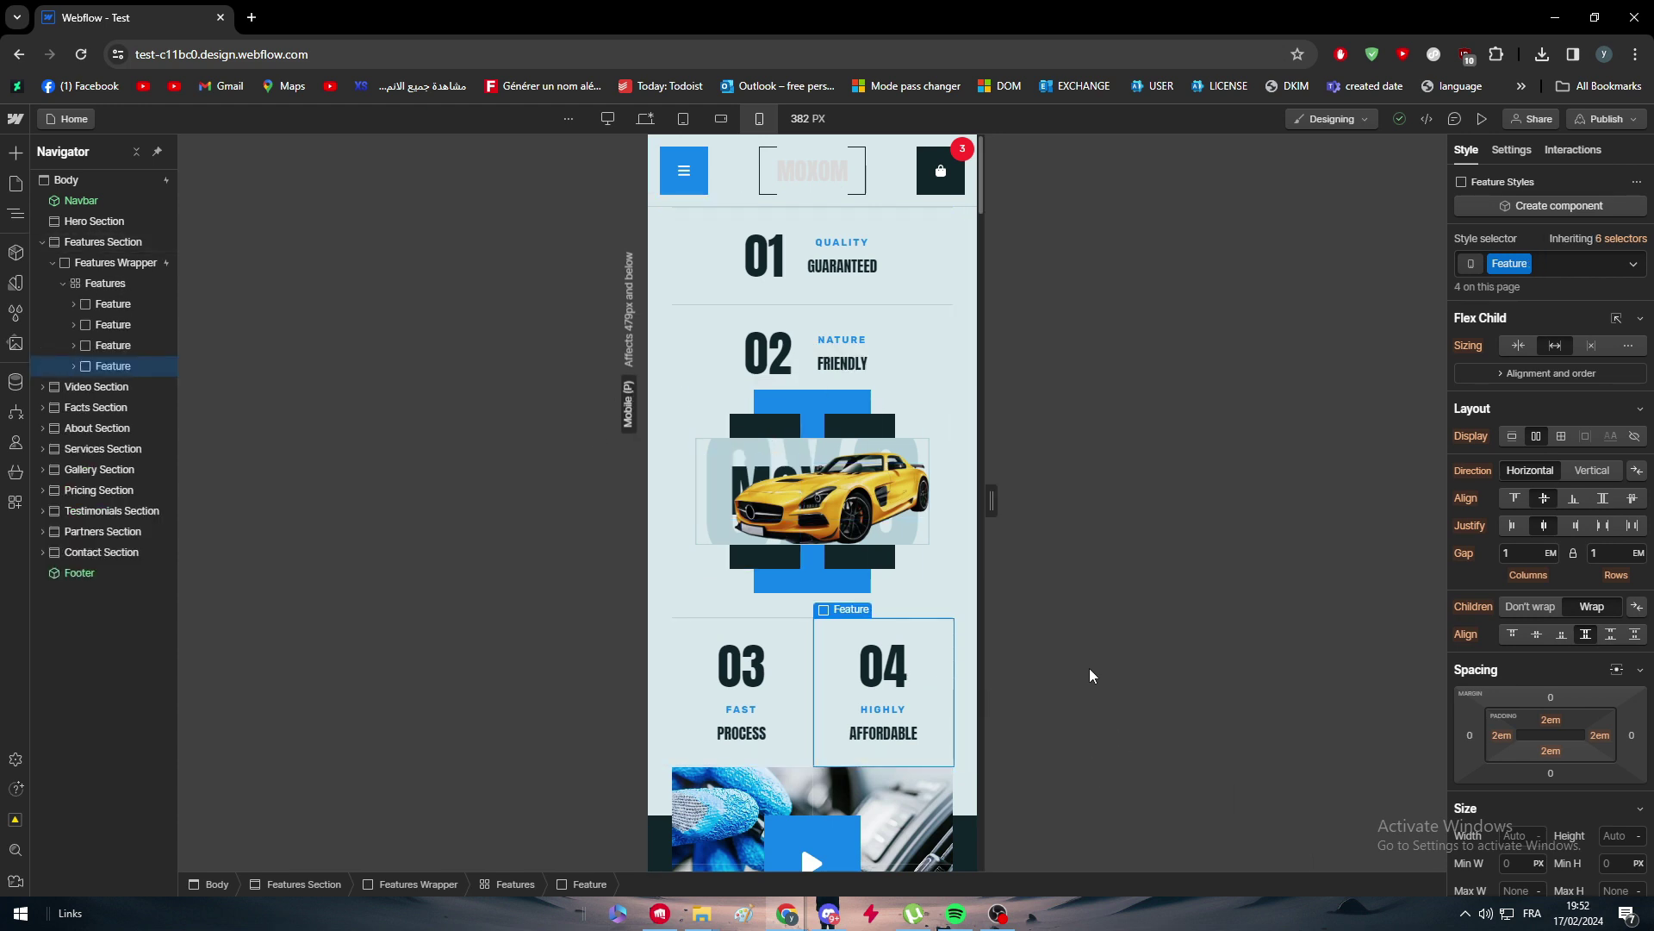
scroll(912, 648, "down", 6)
scroll(780, 721, "up", 3)
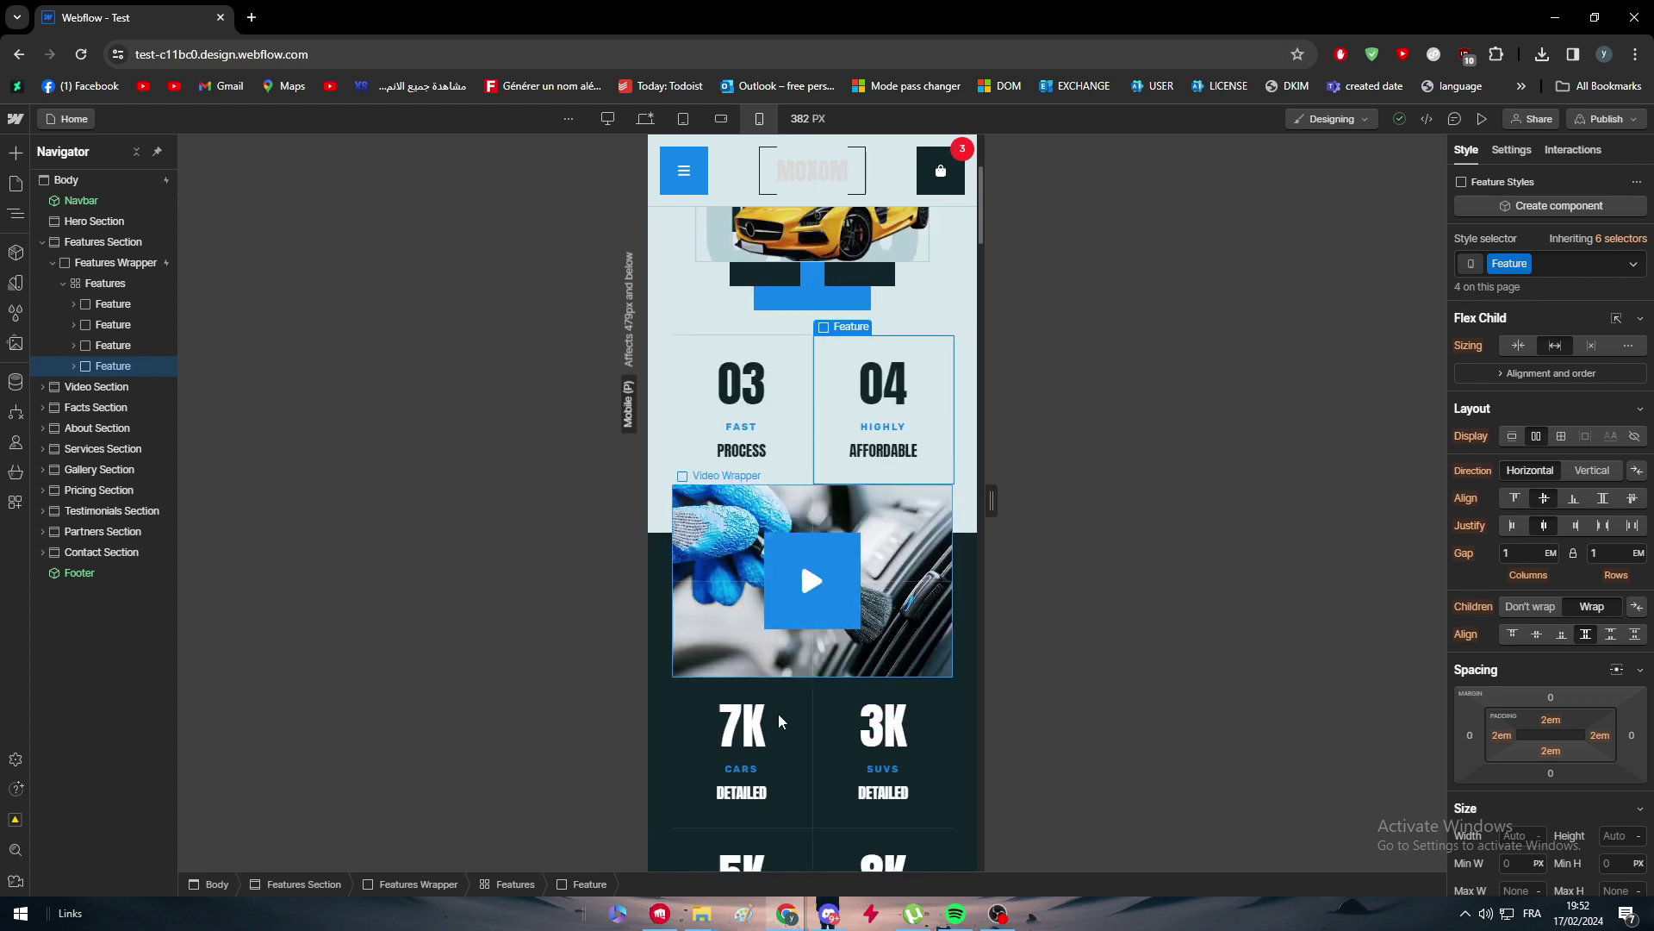
scroll(779, 721, "down", 3)
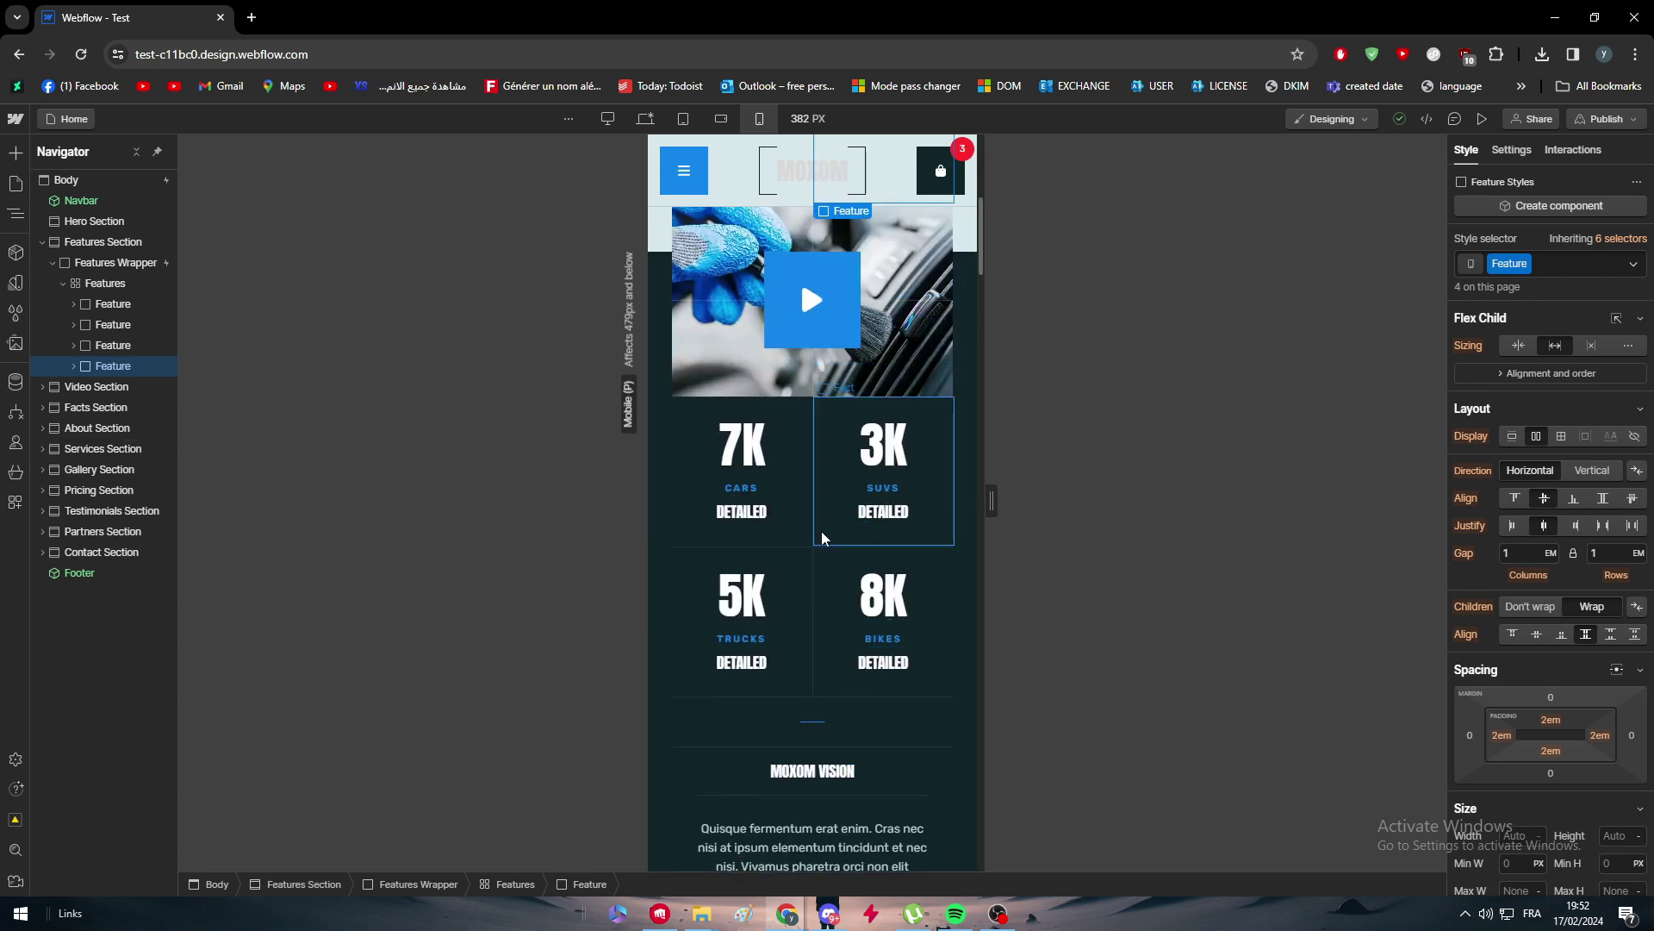
Move the 3K SUVs fact out of the Facts grid into its own row below the Facts section
left_click_drag(822, 537, 875, 625)
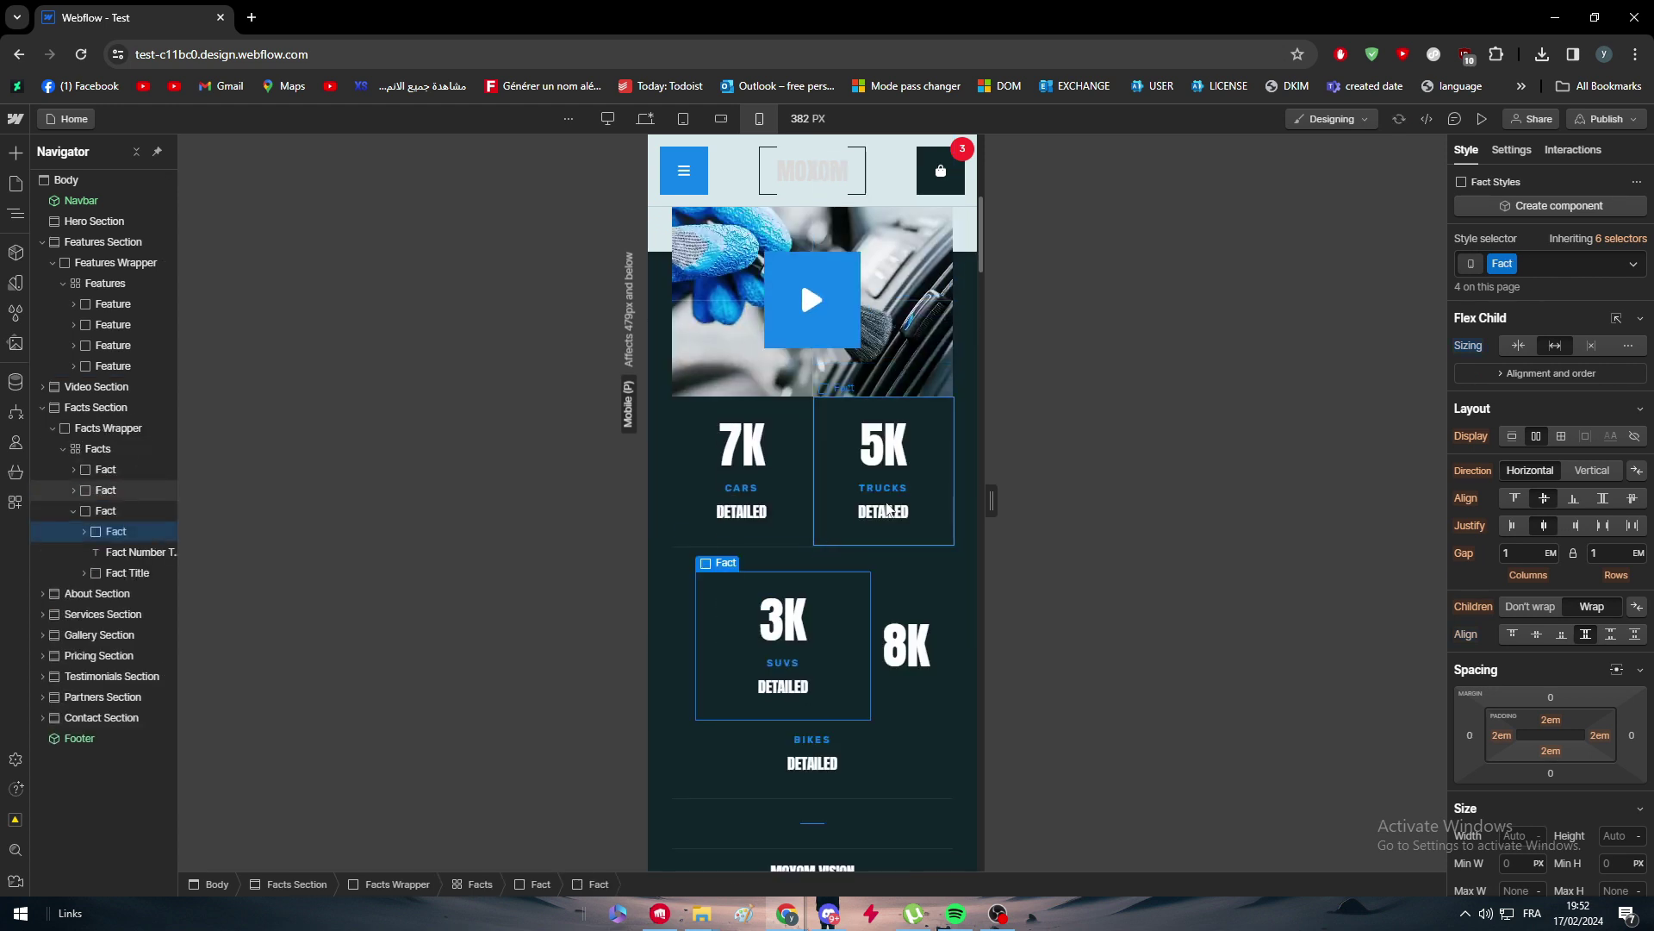
left_click_drag(887, 508, 1026, 591)
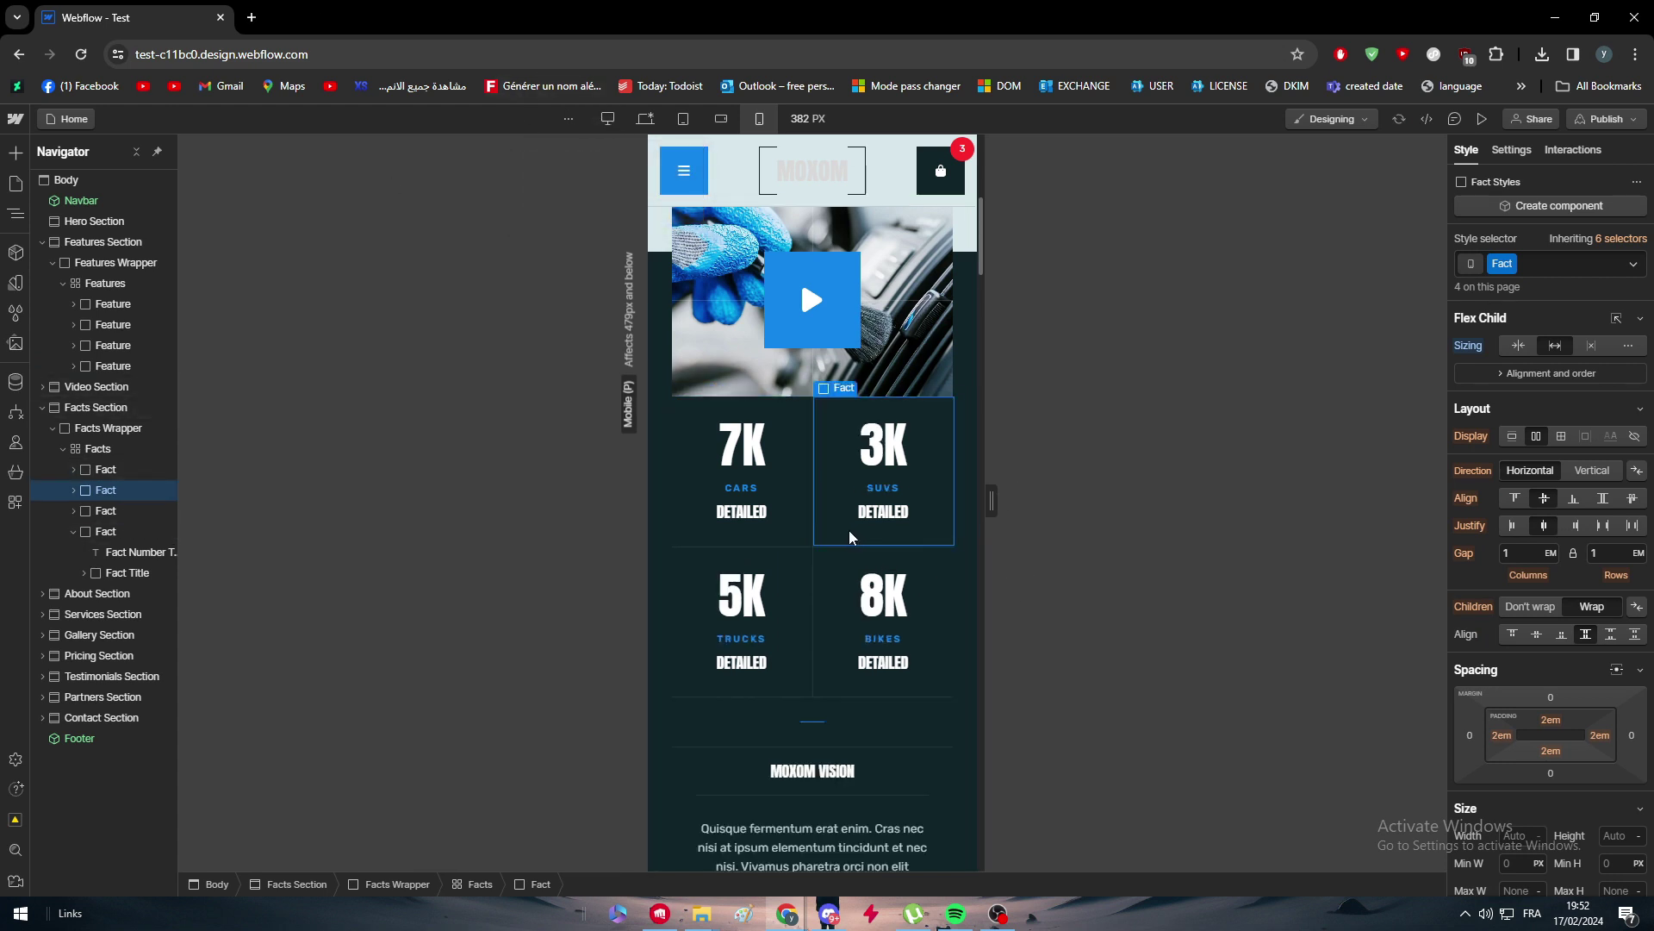
left_click_drag(850, 536, 821, 702)
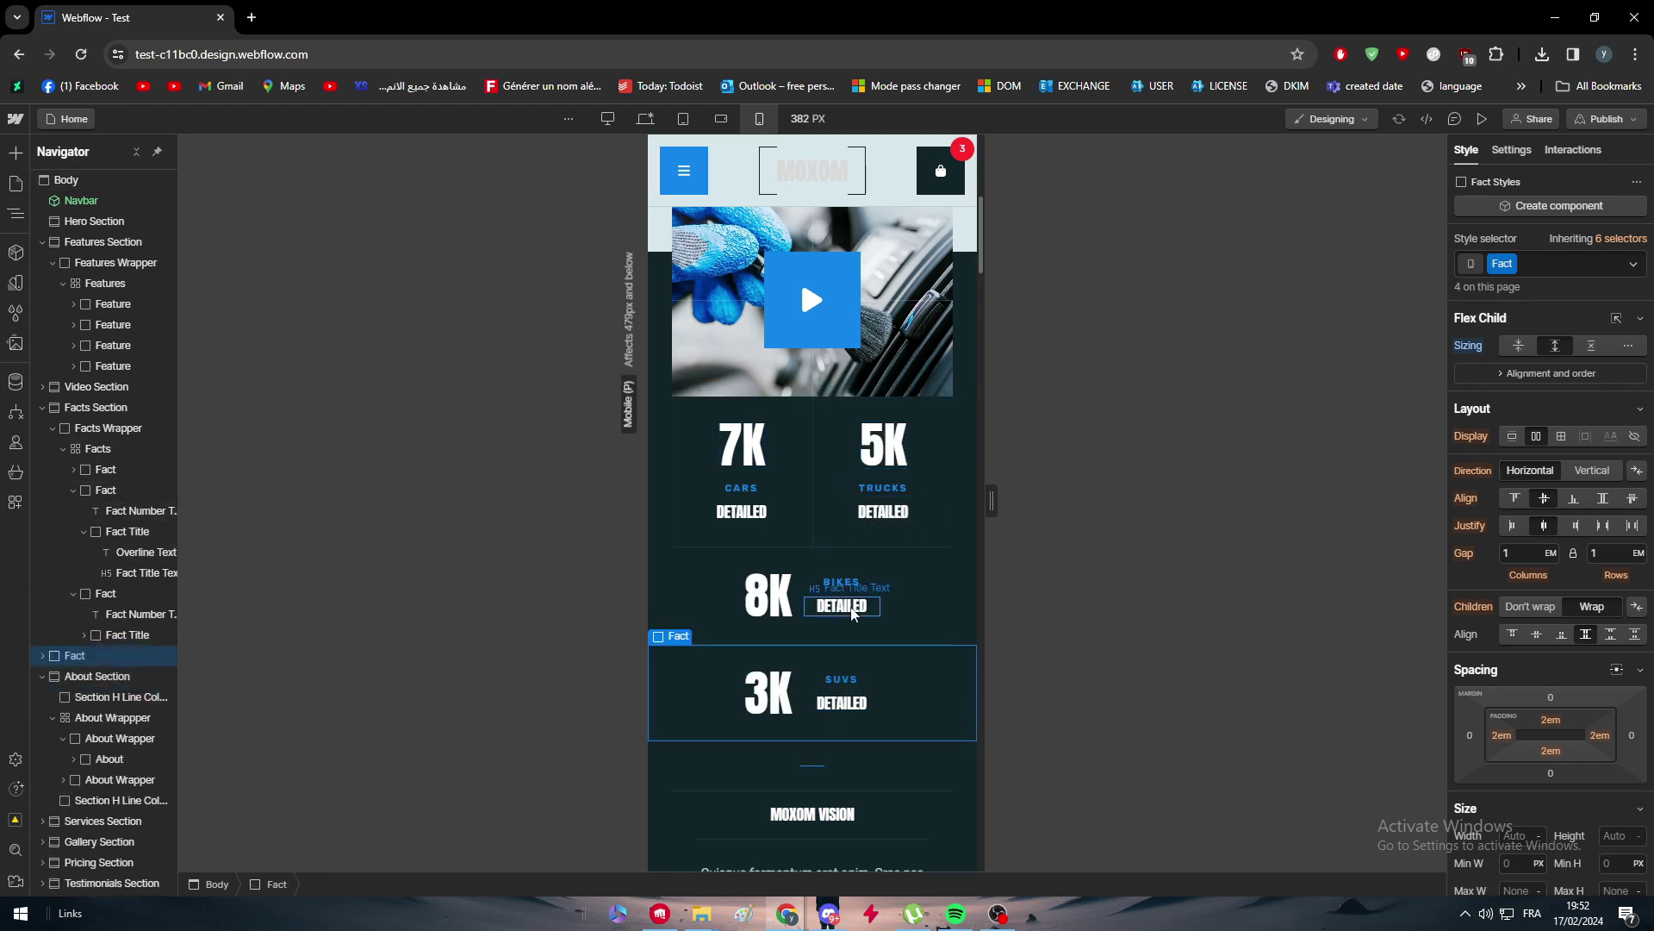
Switch to the 1280px-and-up breakpoint and move the 3K SUVs fact into the last cell of the Facts grid
left_click(608, 118)
scroll(866, 300, "down", 3)
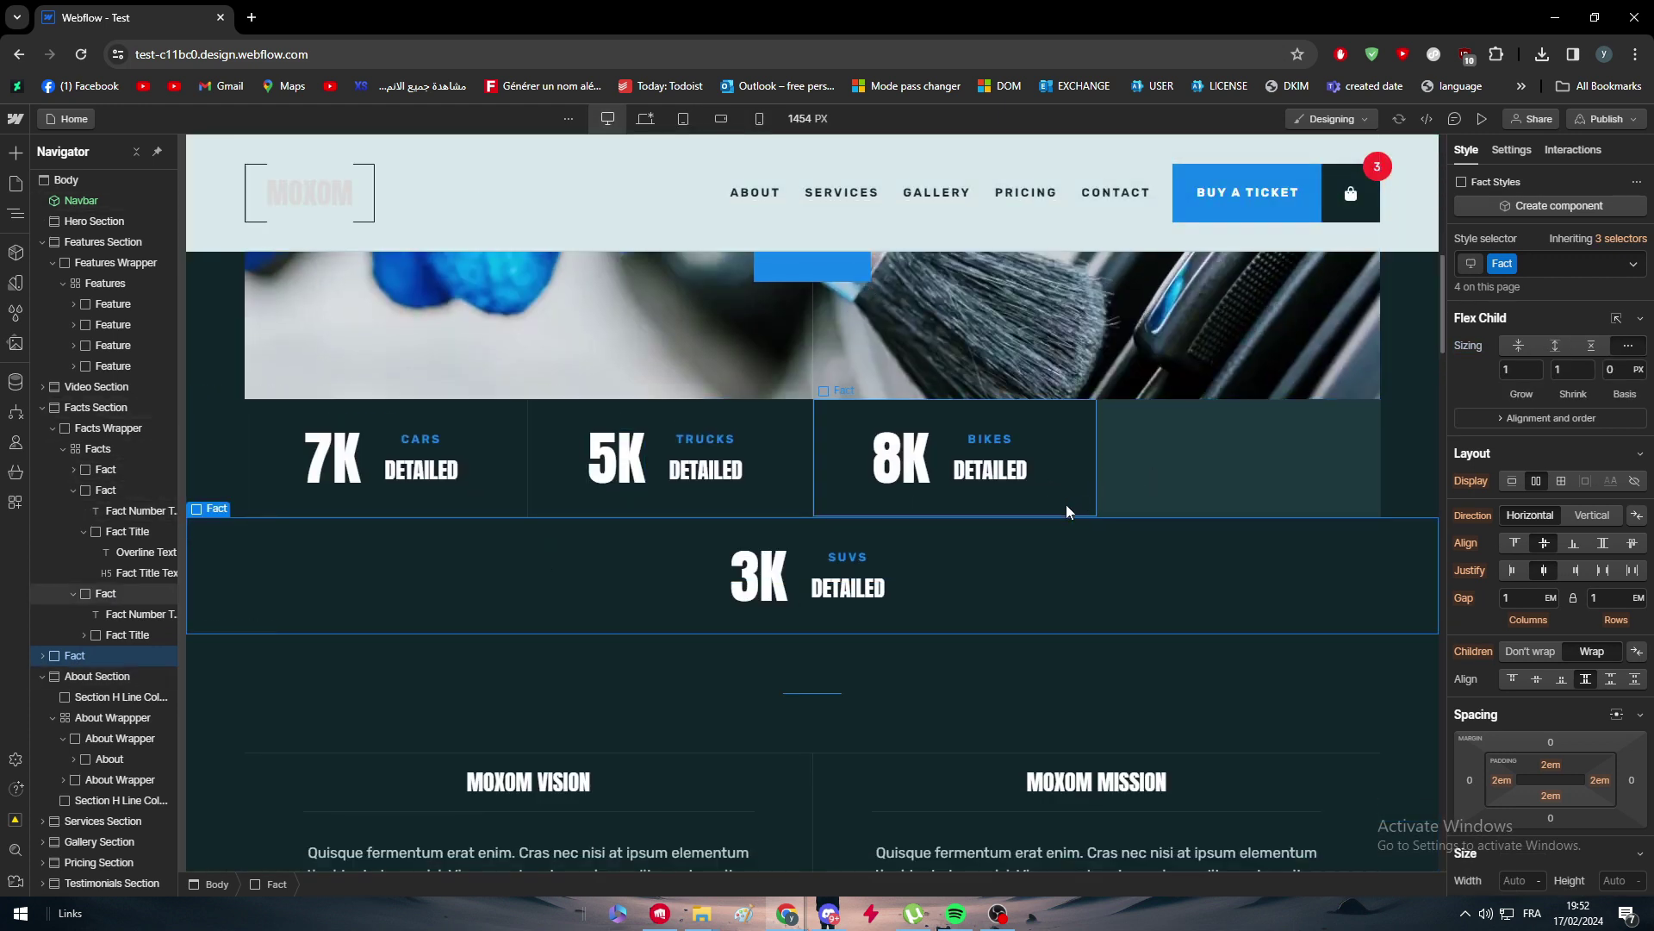
left_click_drag(691, 560, 1163, 464)
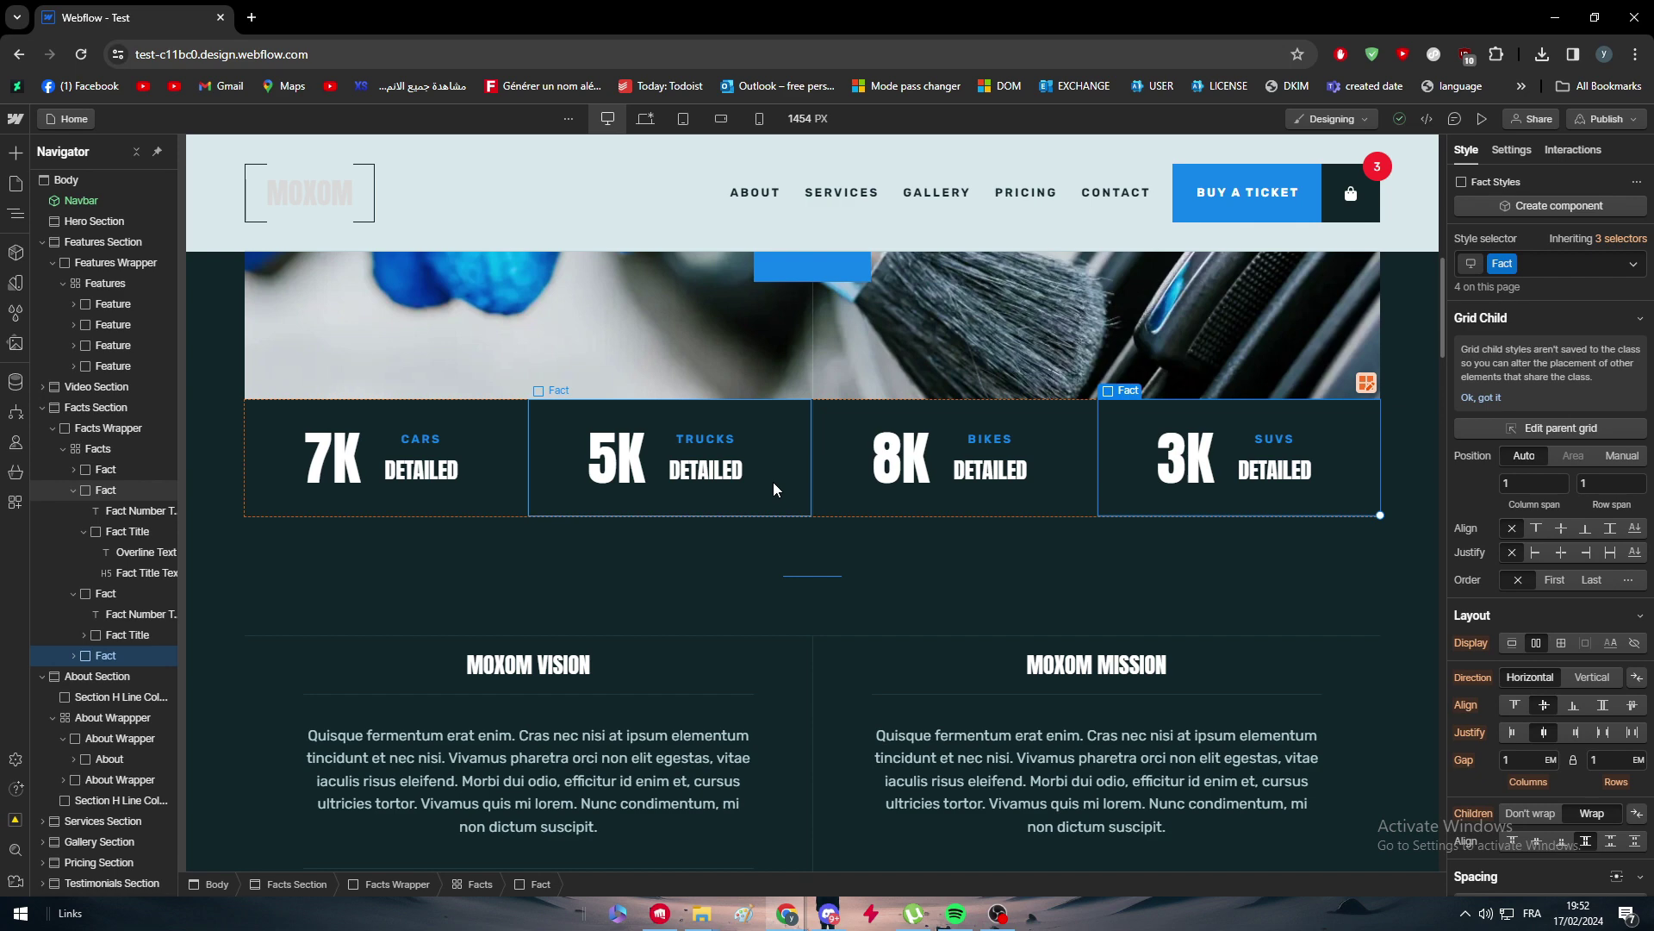
Publish the site to the staging domain test-c11bc0.webflow.io
scroll(560, 599, "up", 10)
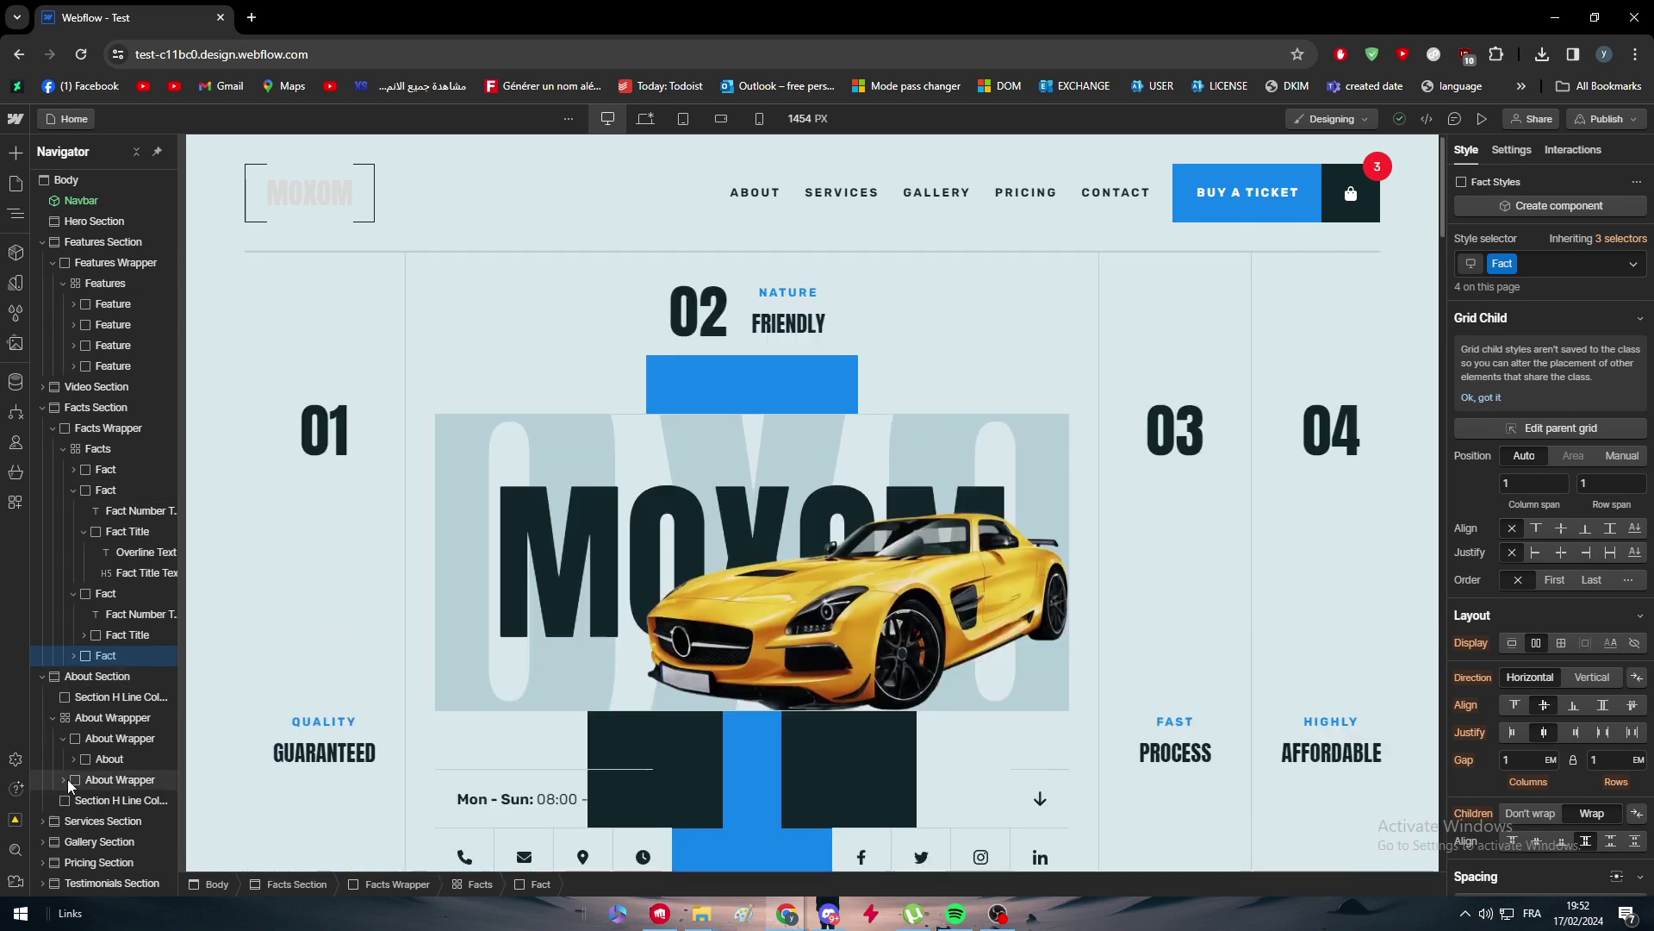
left_click(14, 761)
left_click(14, 763)
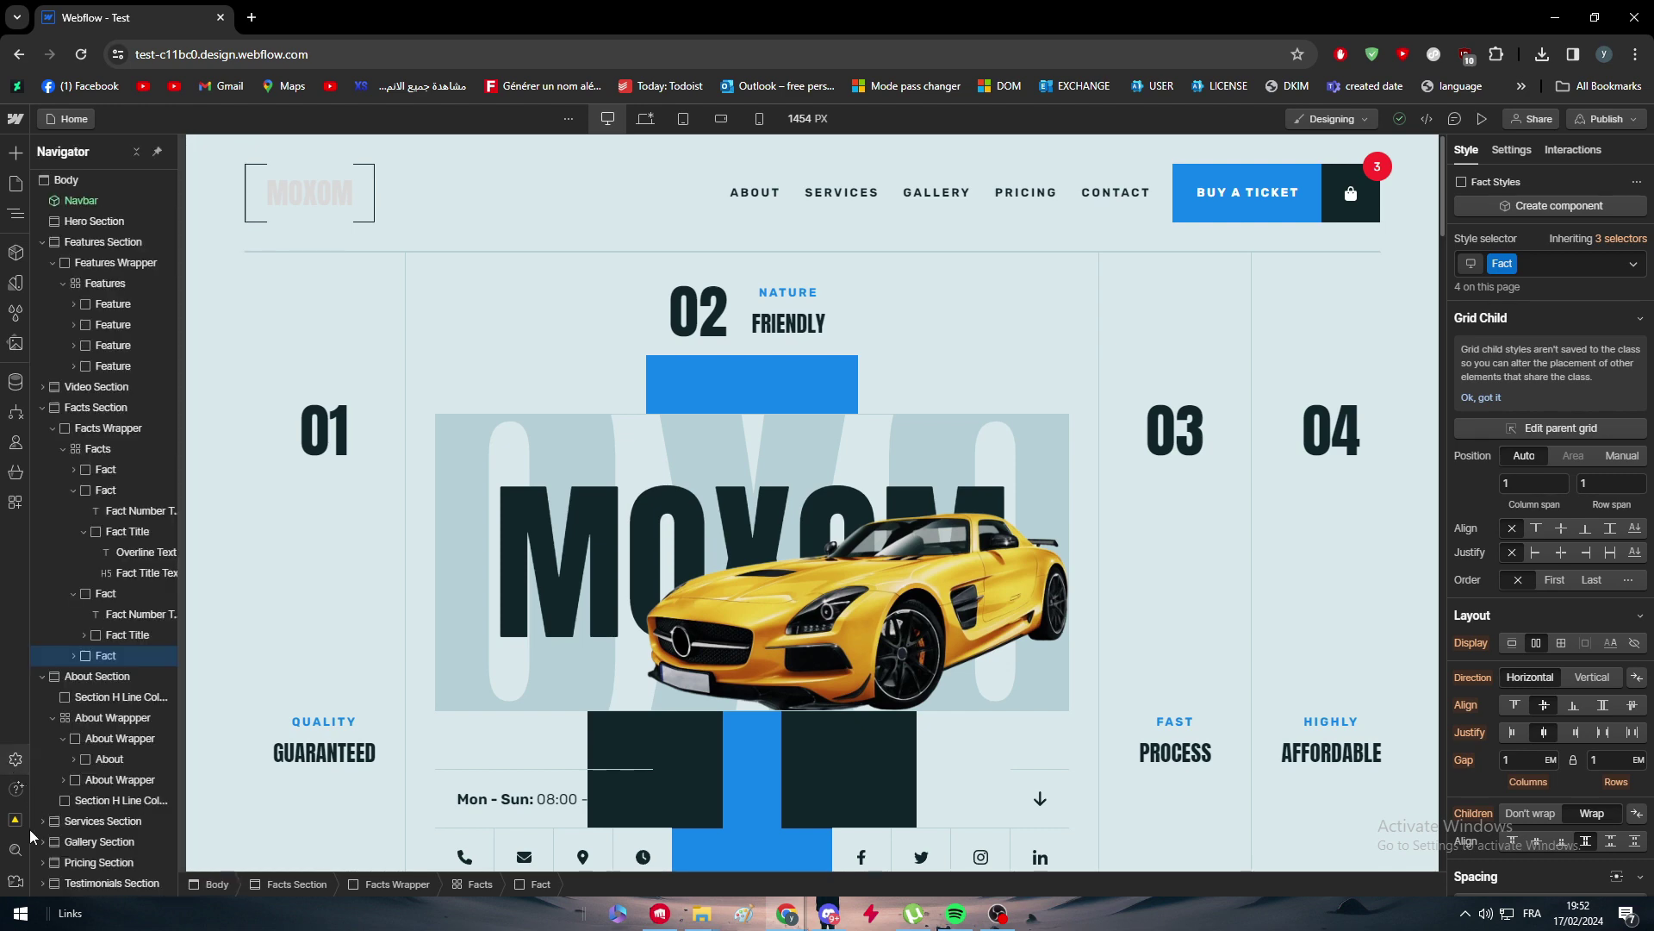
left_click(1607, 118)
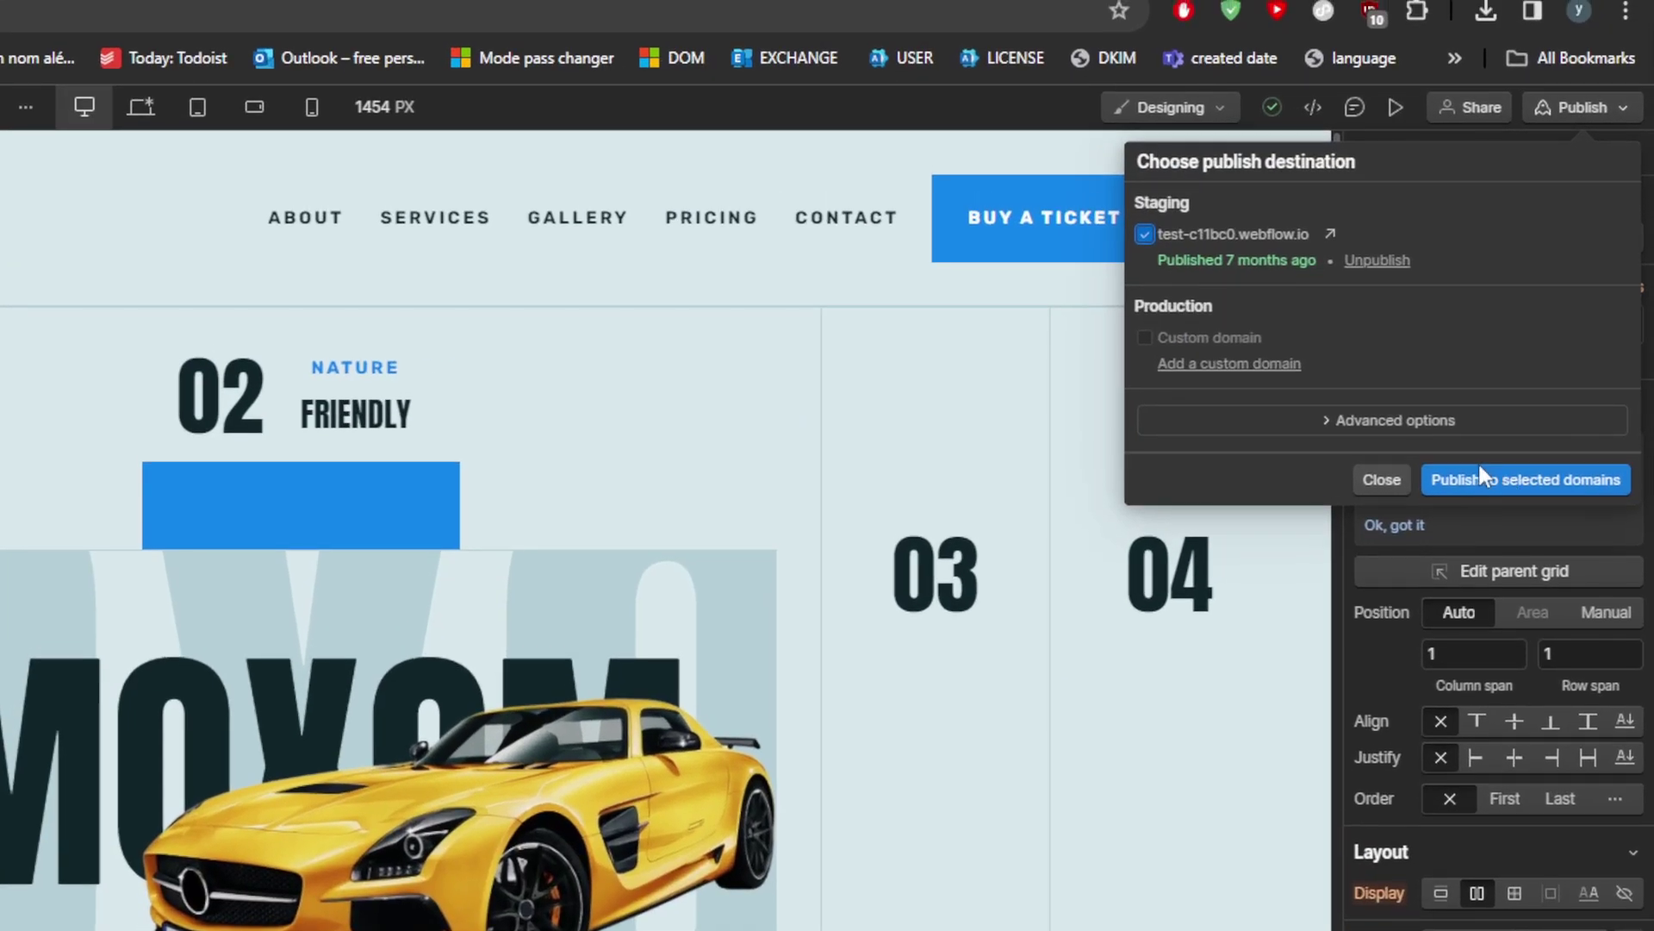
left_click(1504, 466)
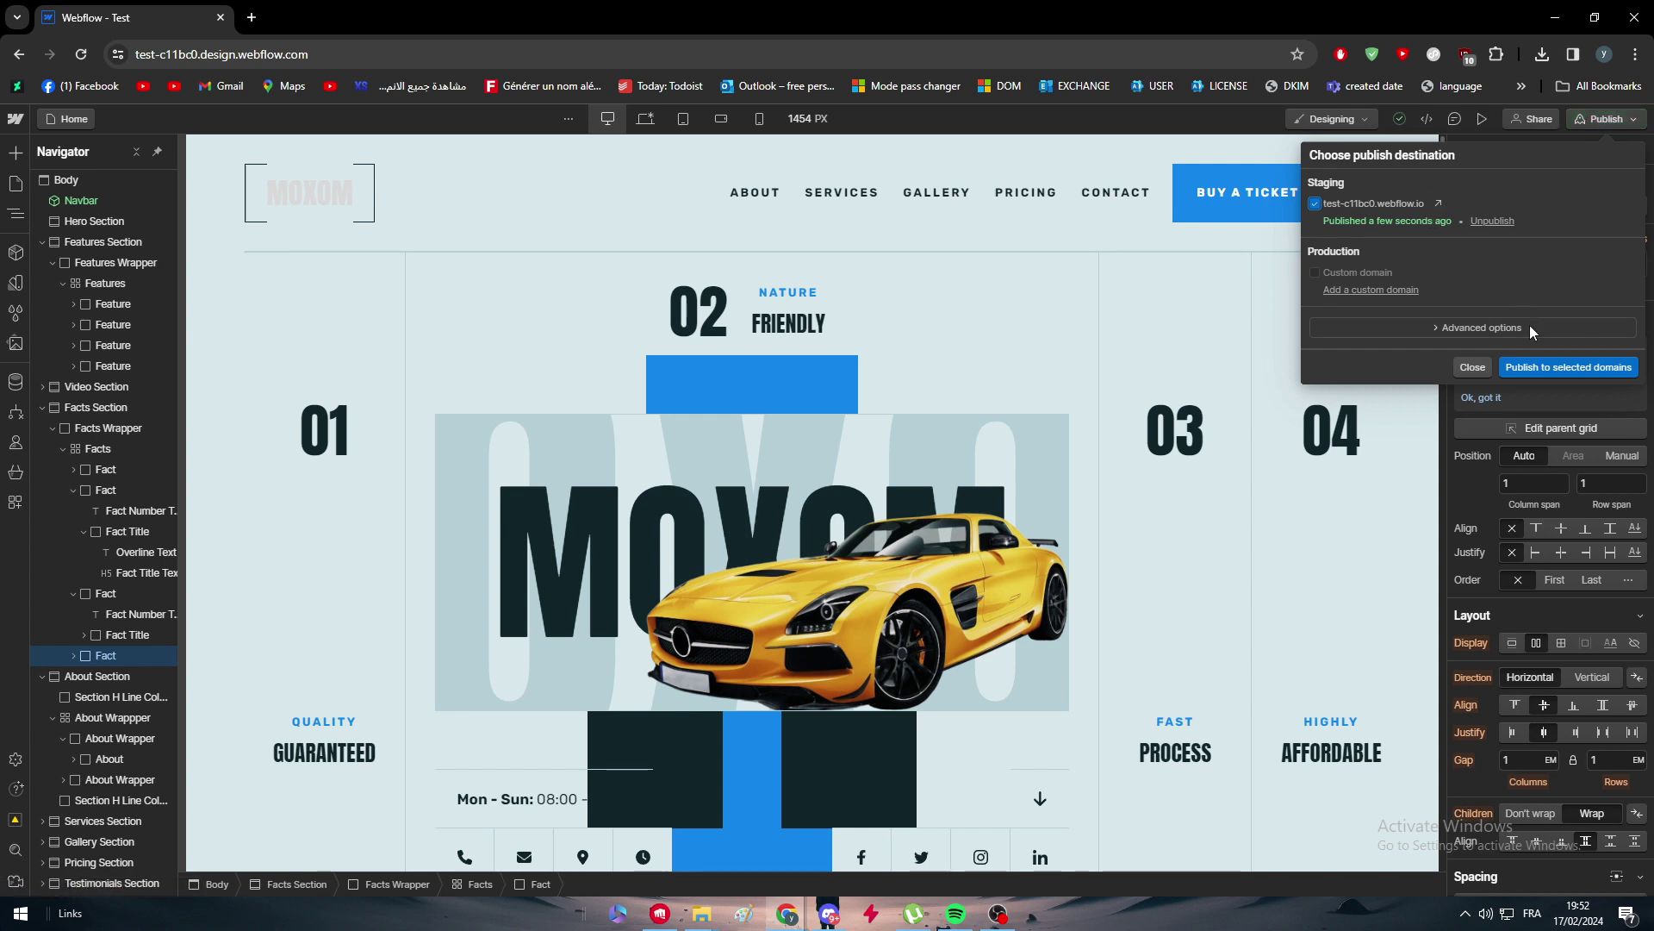
Open the option to add a custom domain and compare the site plans and their feature table
left_click(1384, 288)
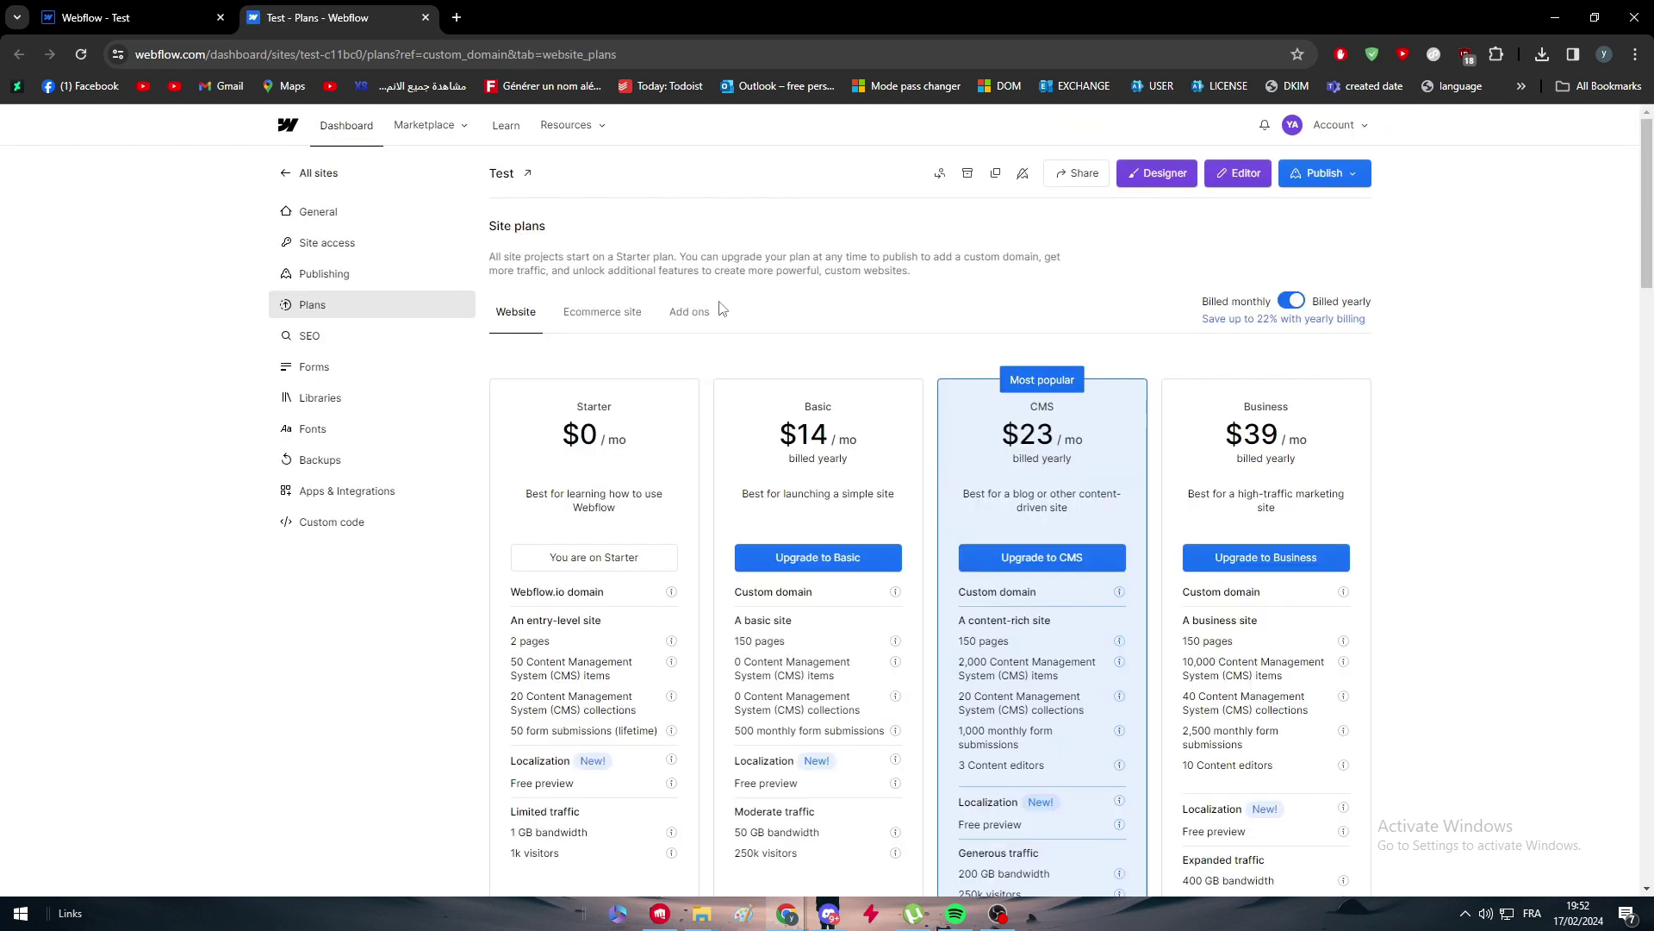
scroll(939, 461, "down", 3)
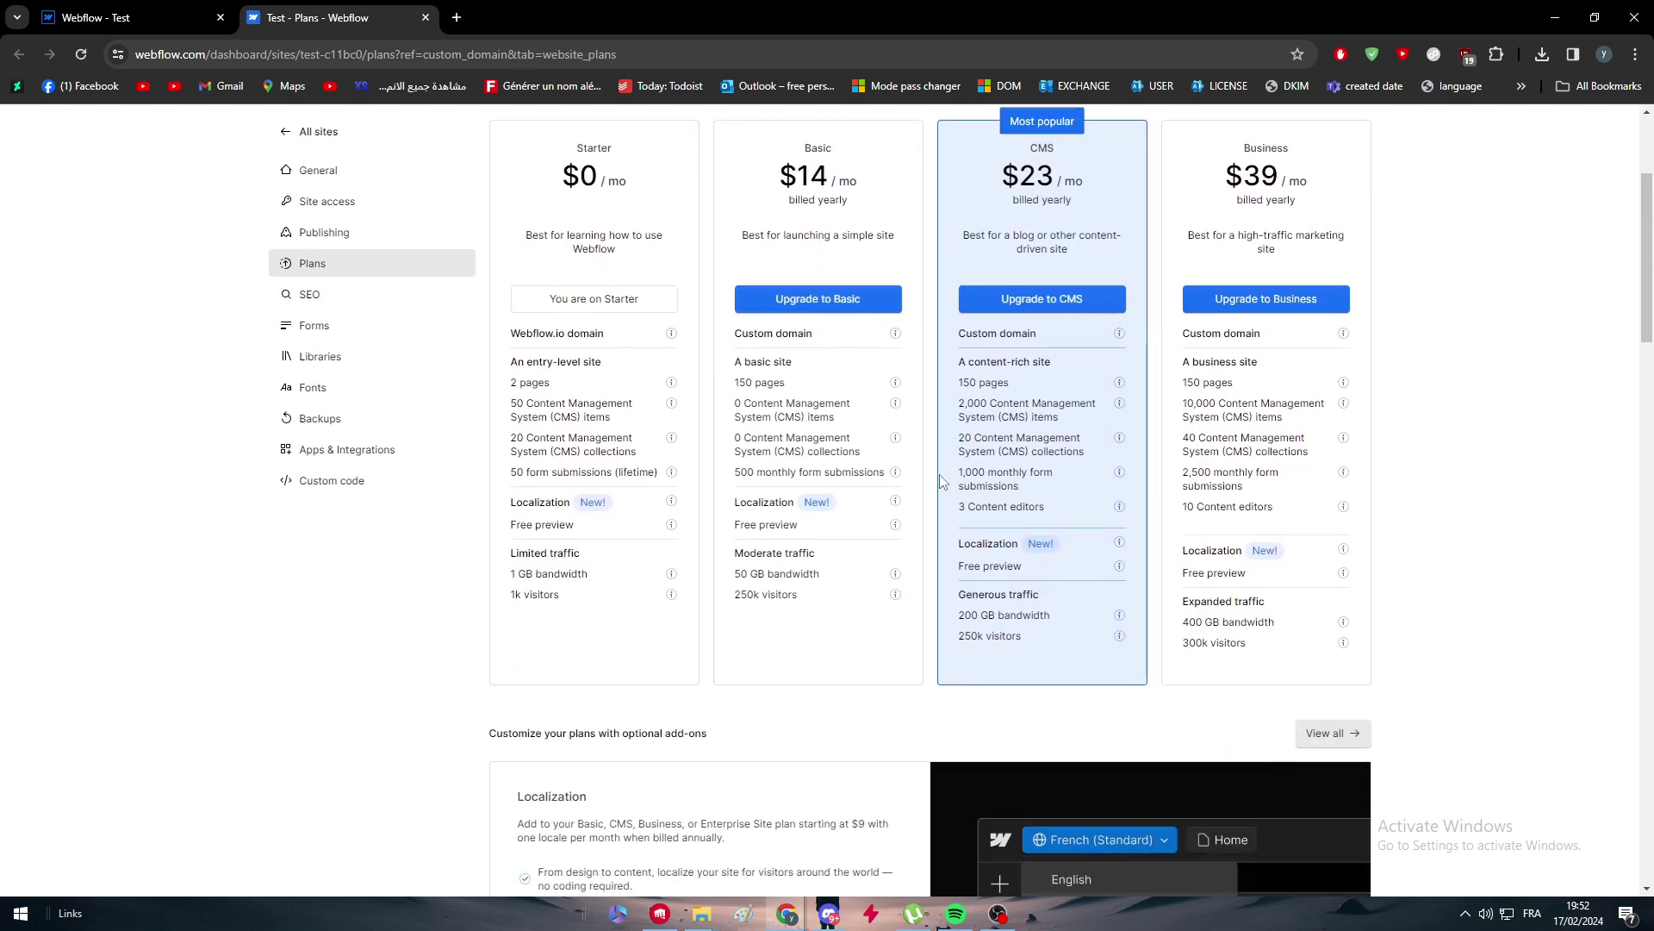
scroll(991, 465, "down", 2)
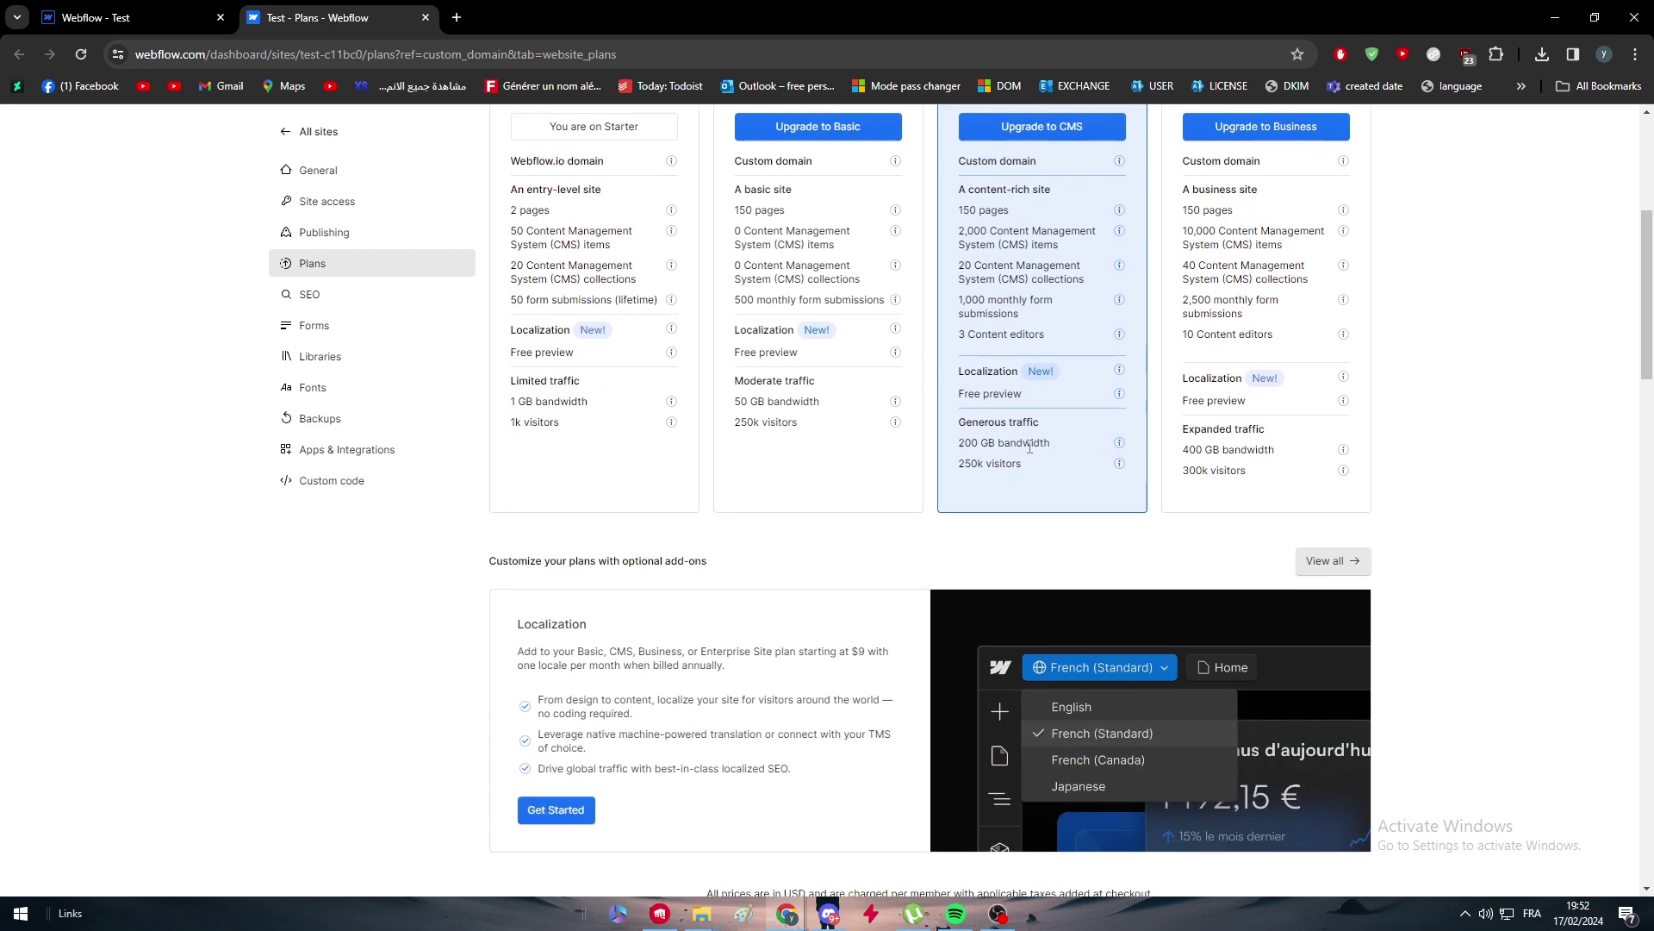
scroll(1029, 447, "up", 3)
scroll(1028, 435, "down", 10)
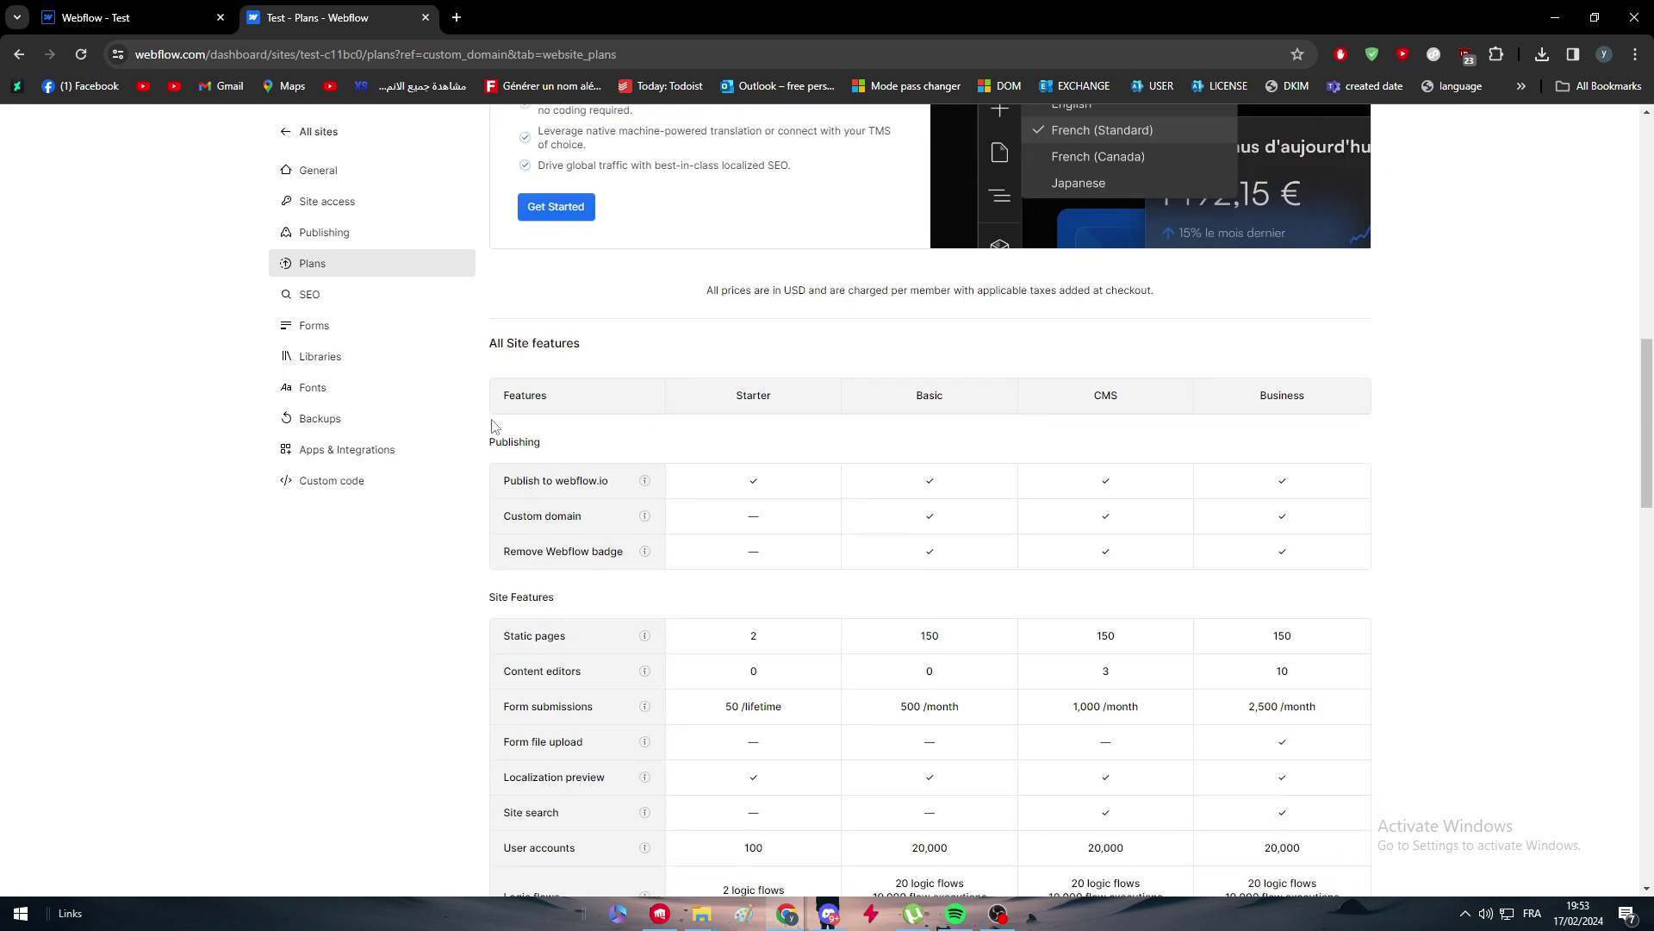
scroll(603, 466, "down", 1)
scroll(847, 517, "down", 1)
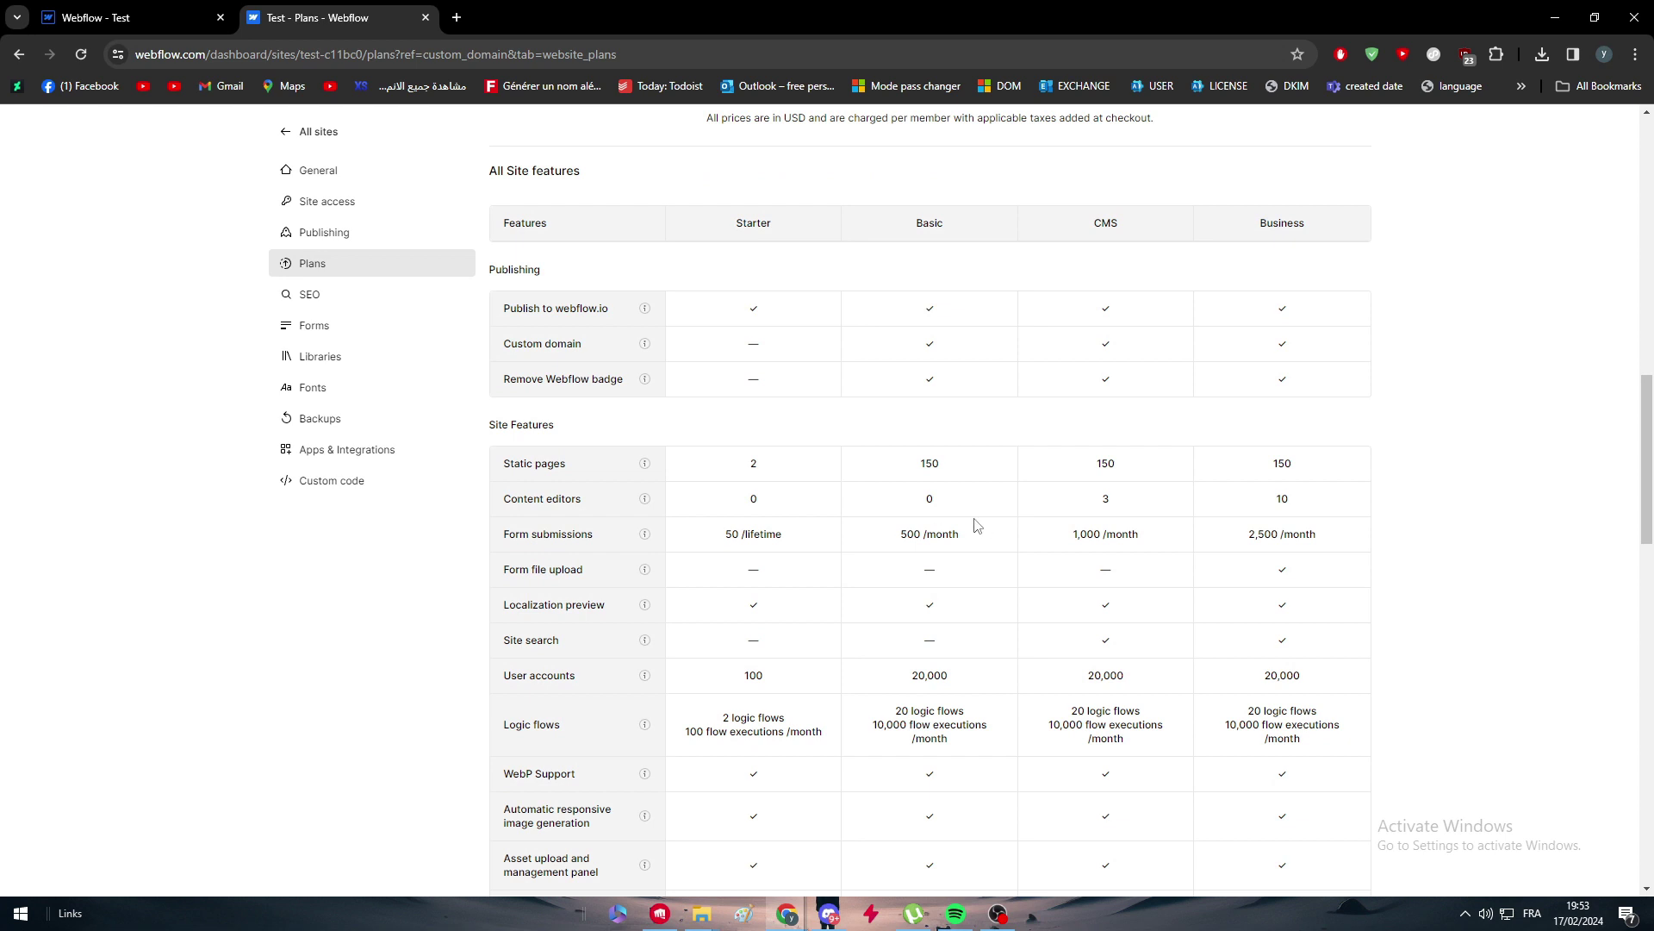
Search the plans page for "mobile" and "optimi", close the search and return to the plan cards
key("ctrl+f")
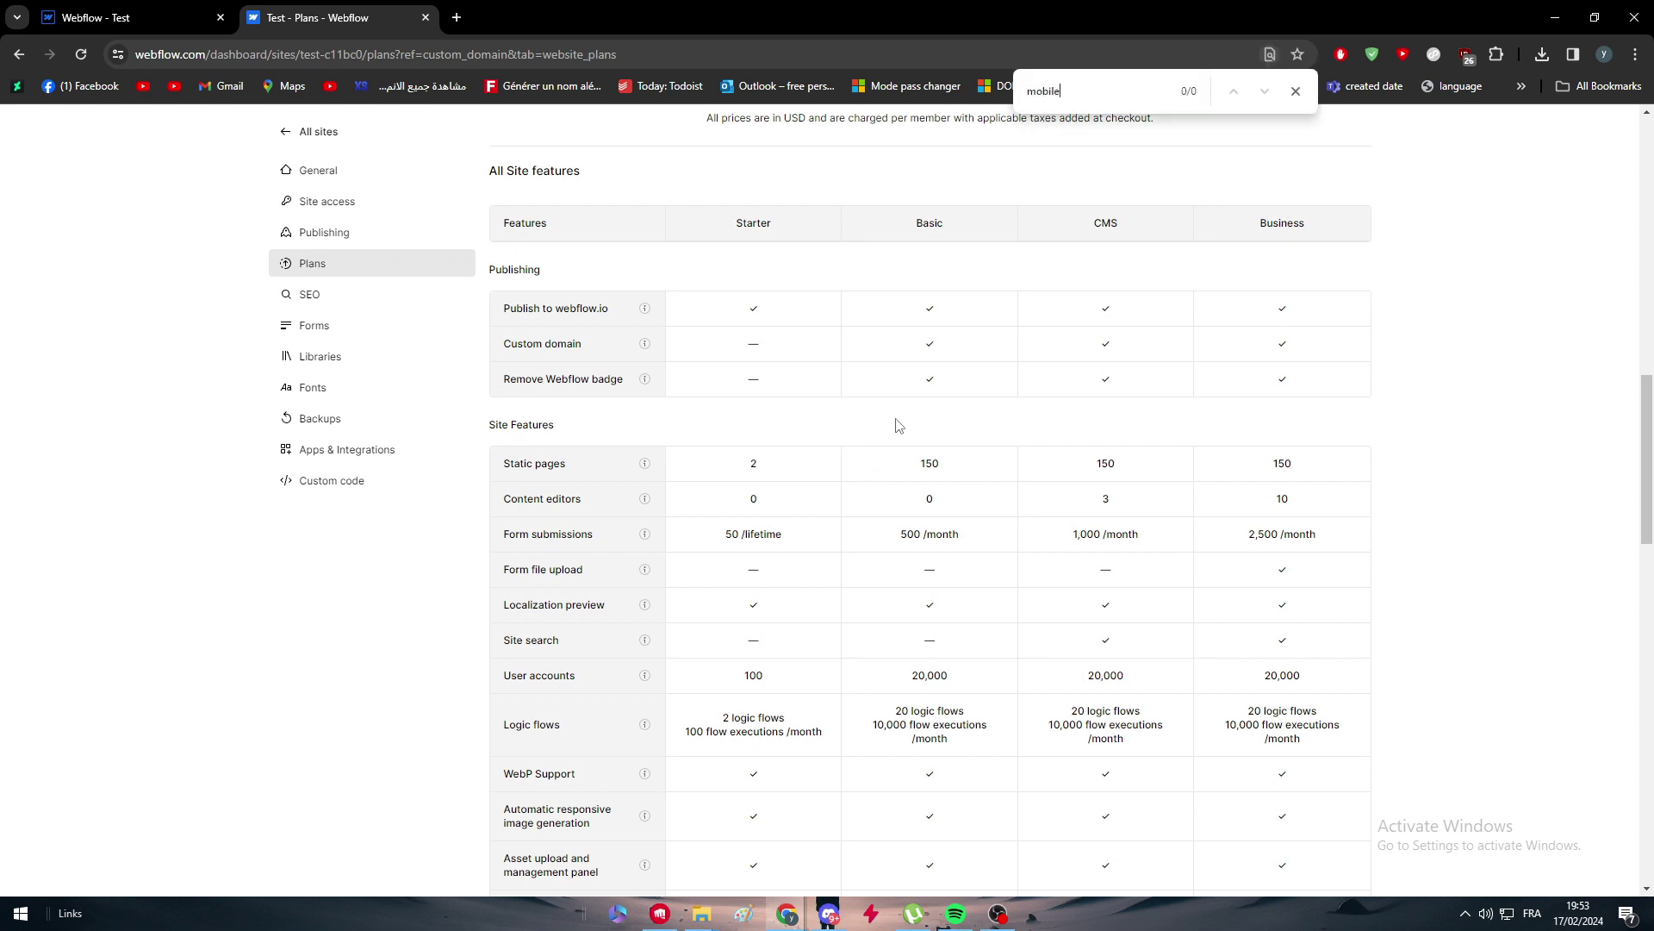
type("optimi")
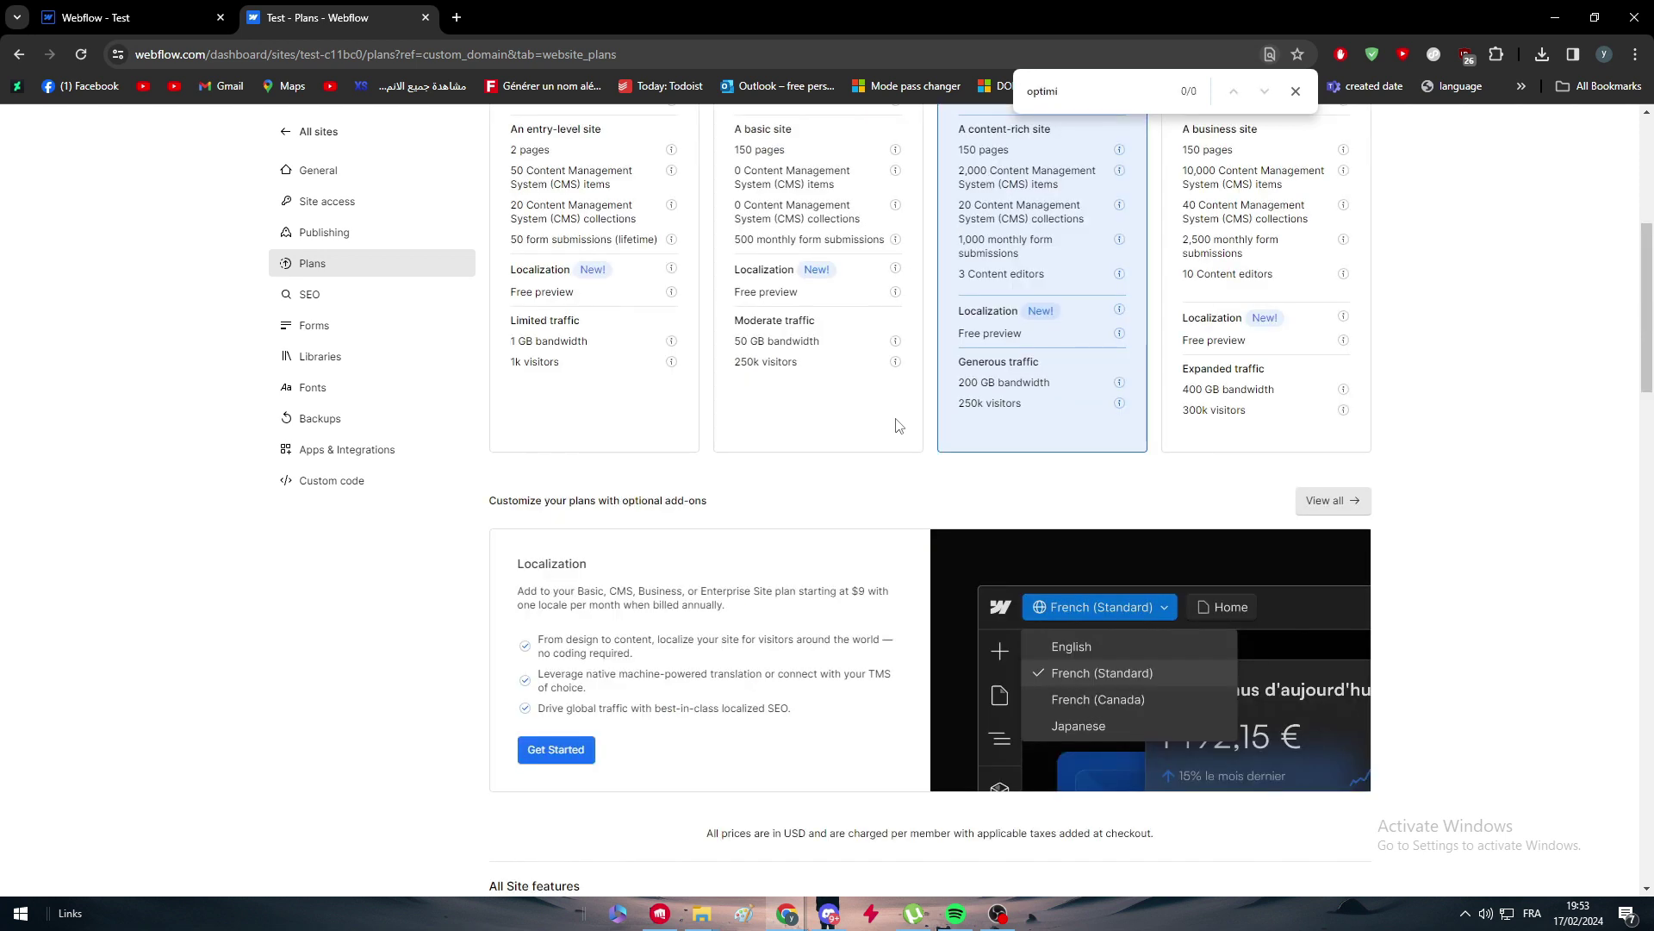
double_click(1142, 84)
left_click(1292, 93)
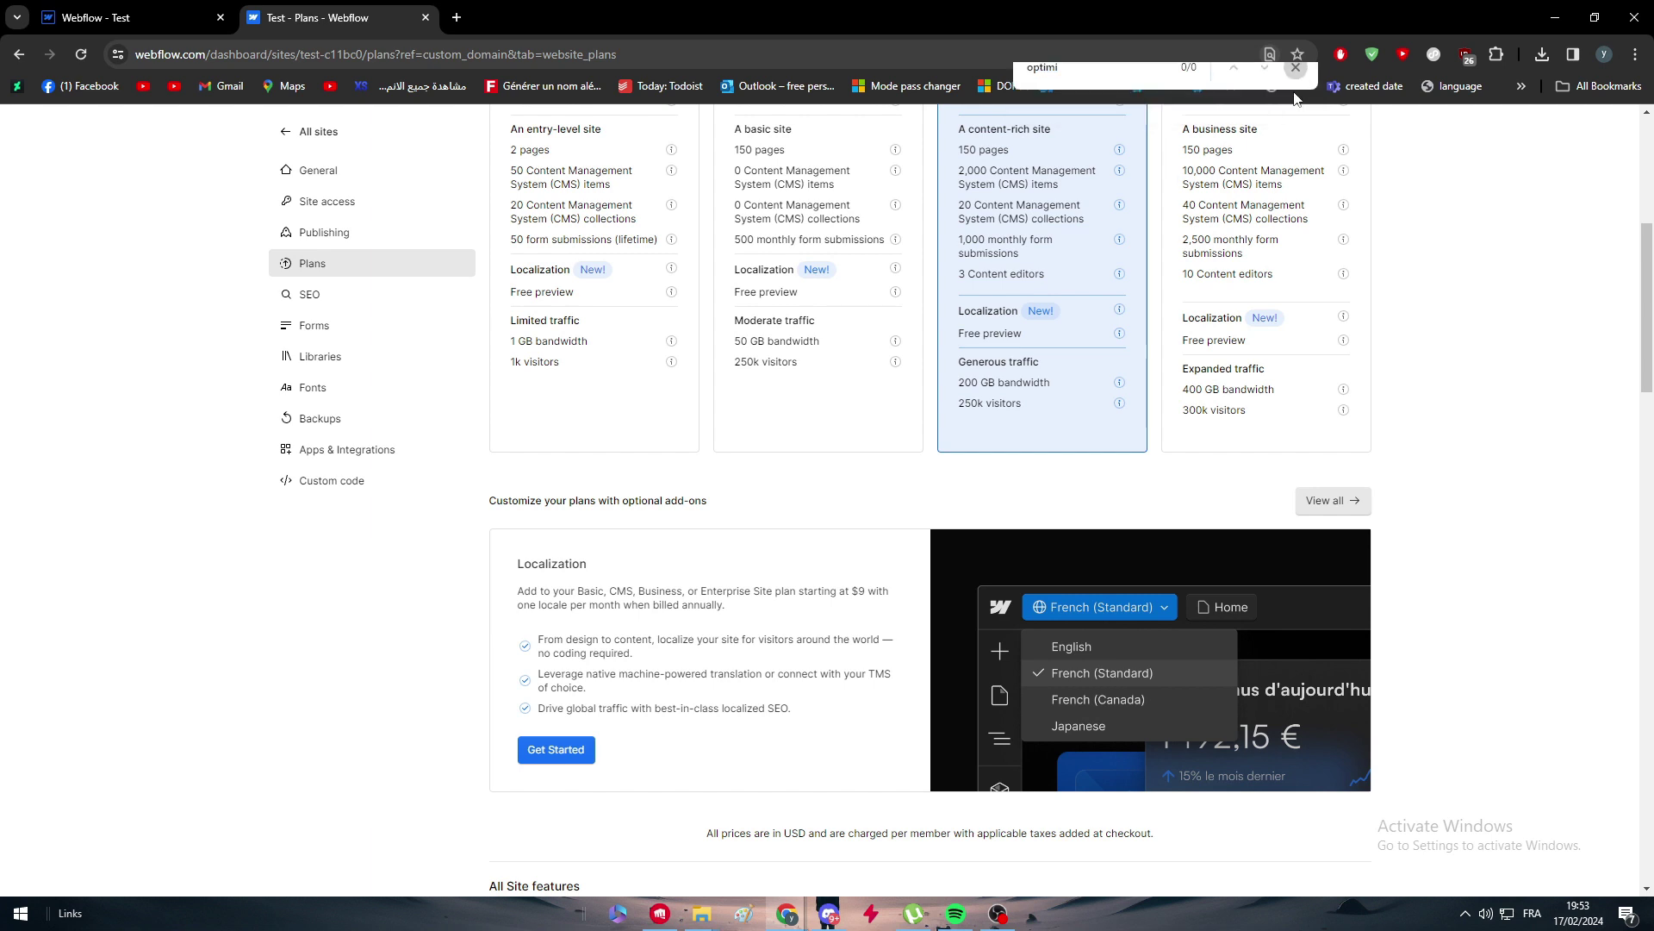
scroll(1084, 447, "up", 3)
scroll(1077, 462, "up", 1)
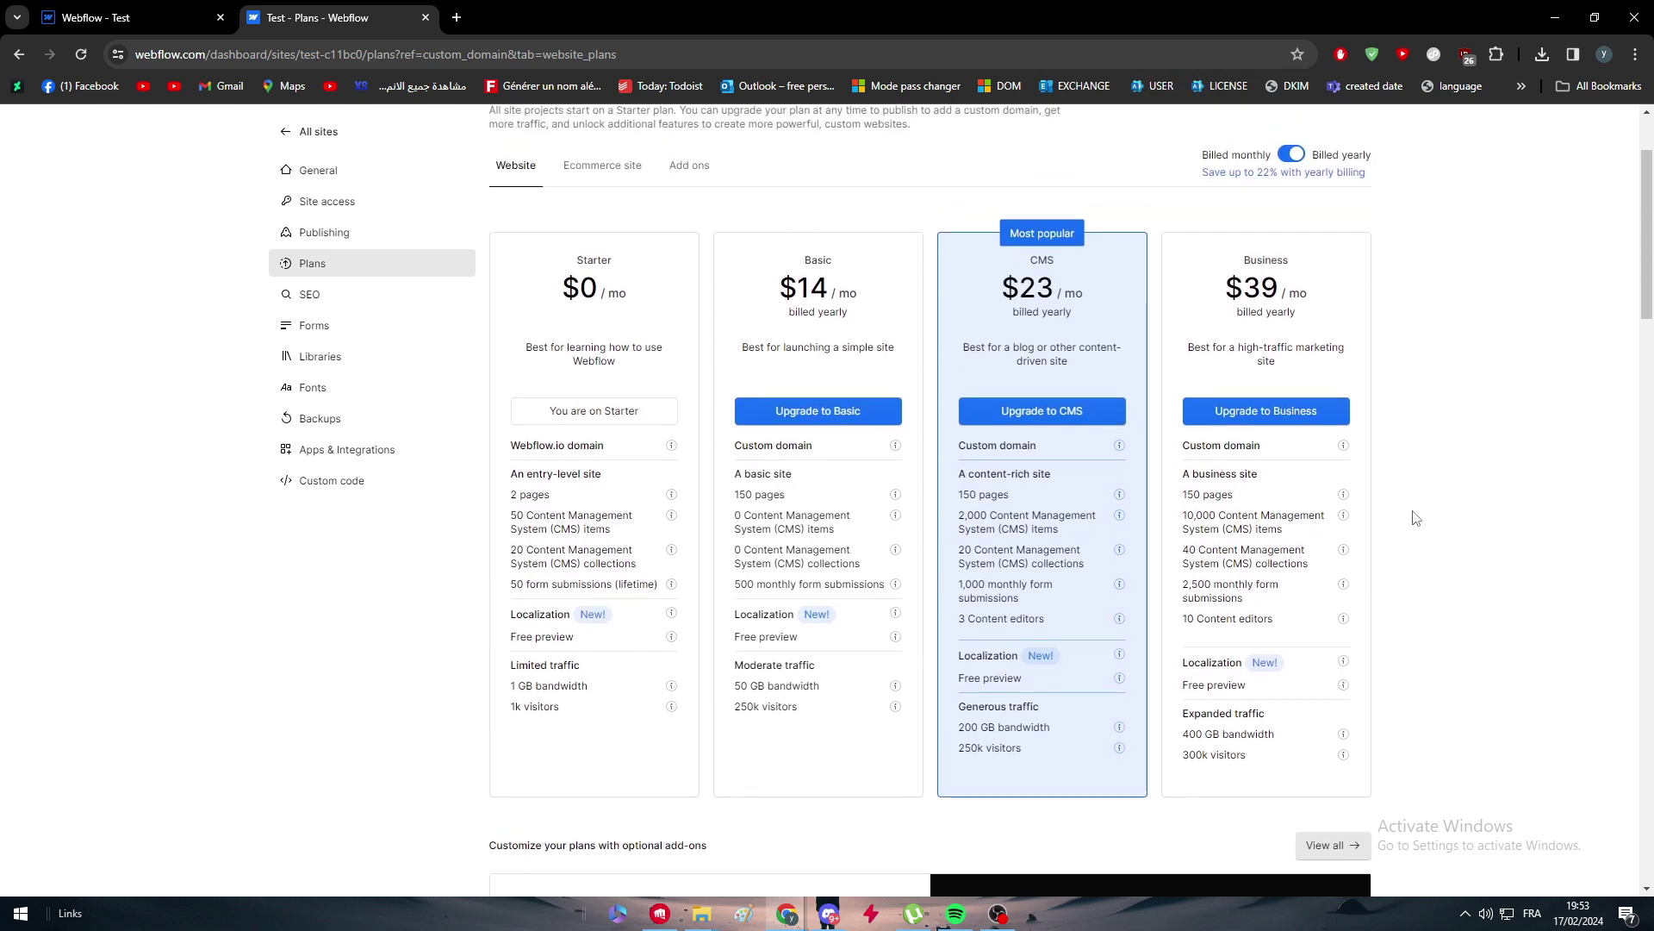
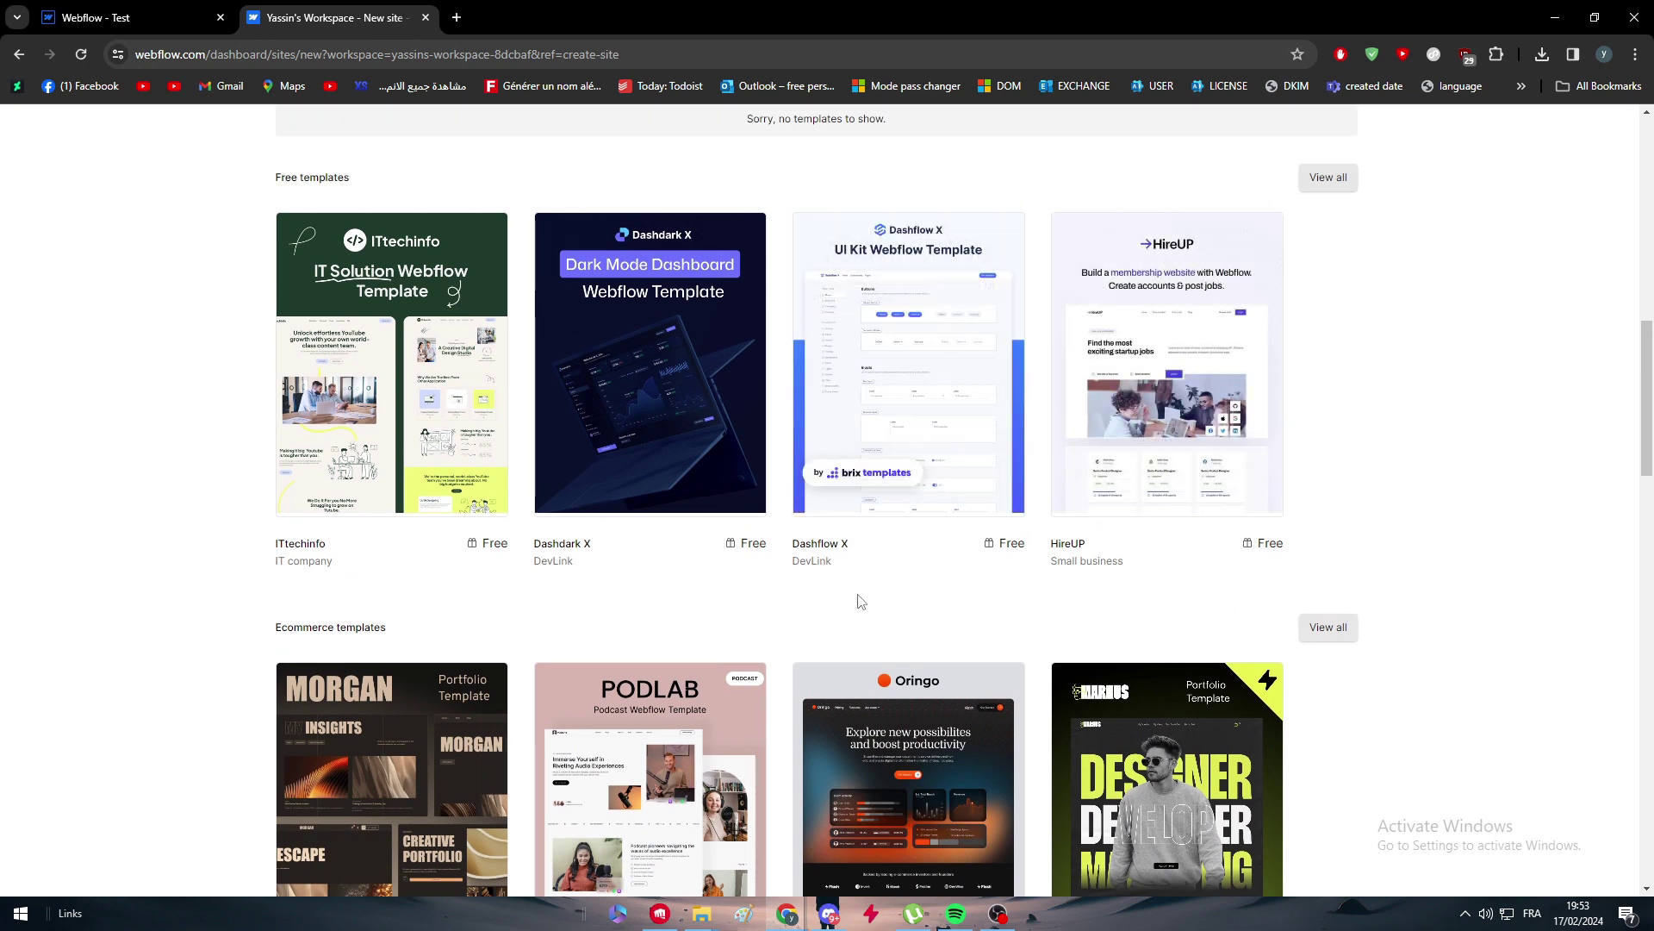
Browse the free, new and starter templates on the page for creating a site, including the Dashdark X and Blank Site details
mouse_move(724, 417)
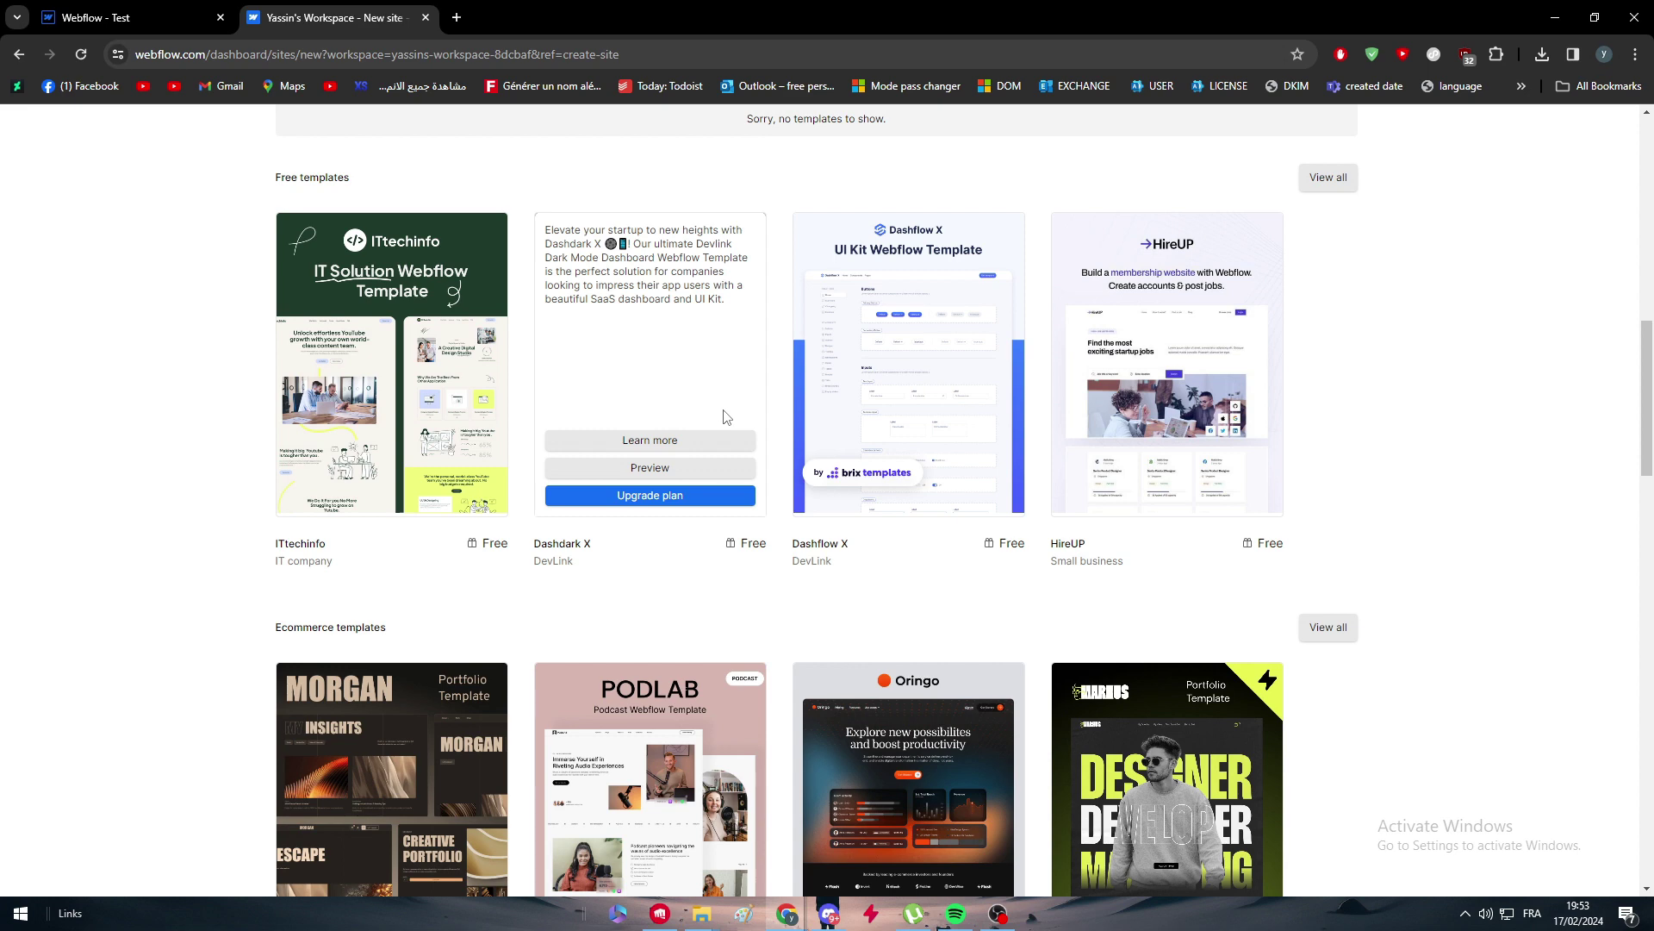
scroll(545, 476, "up", 8)
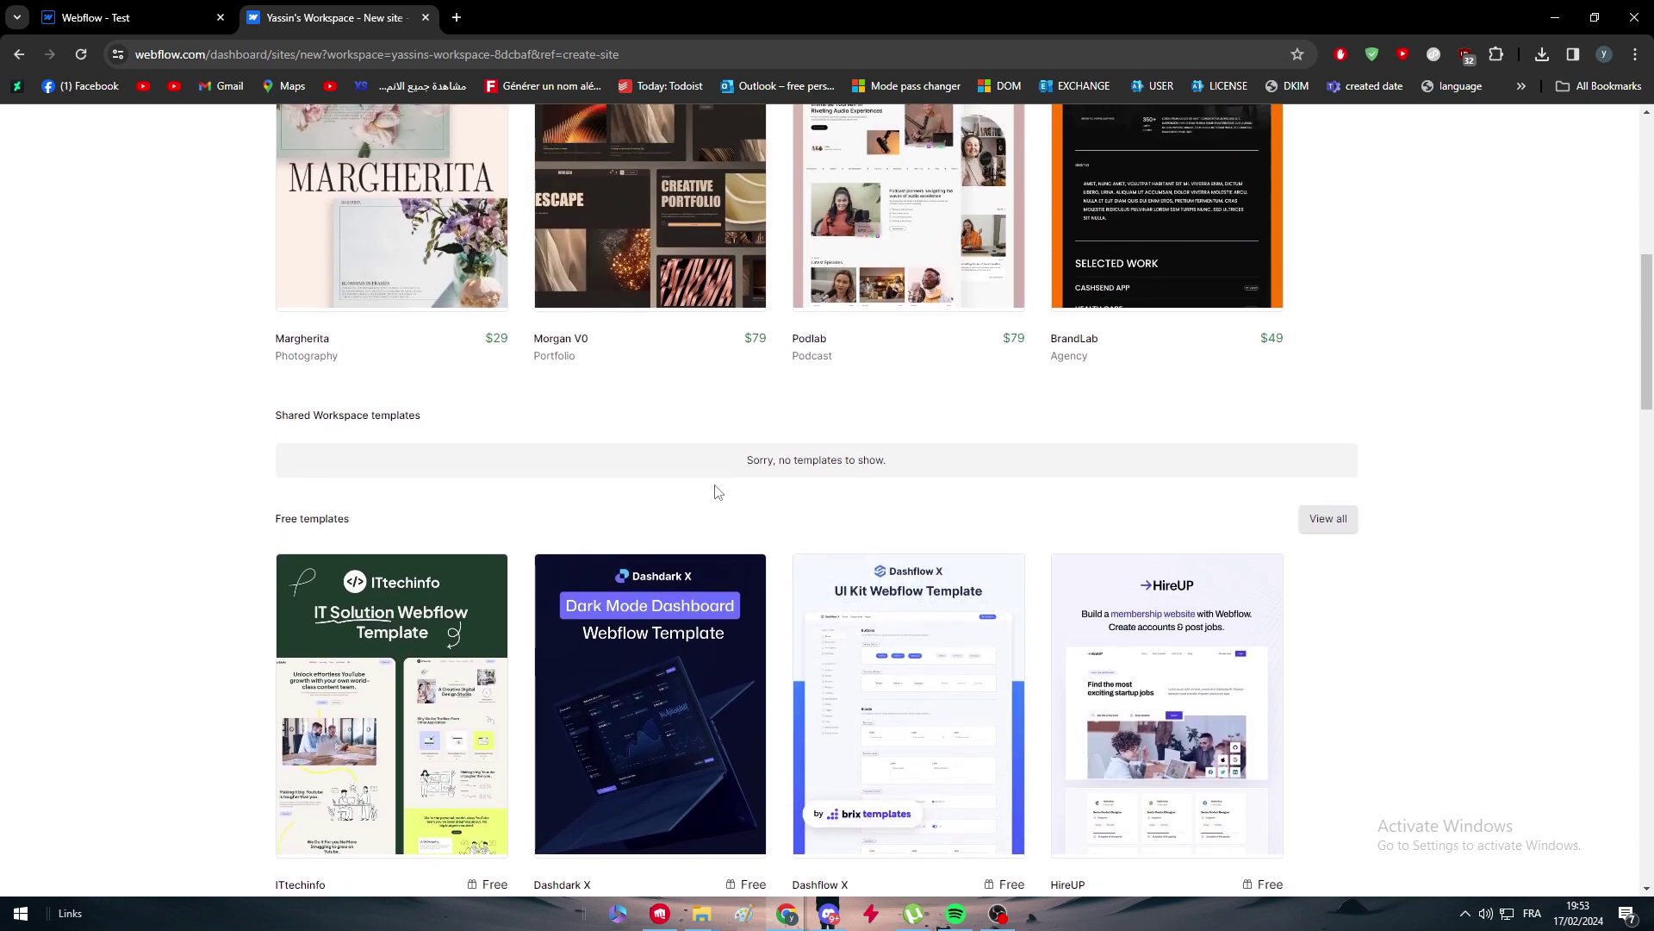
scroll(545, 476, "down", 1)
scroll(545, 480, "up", 5)
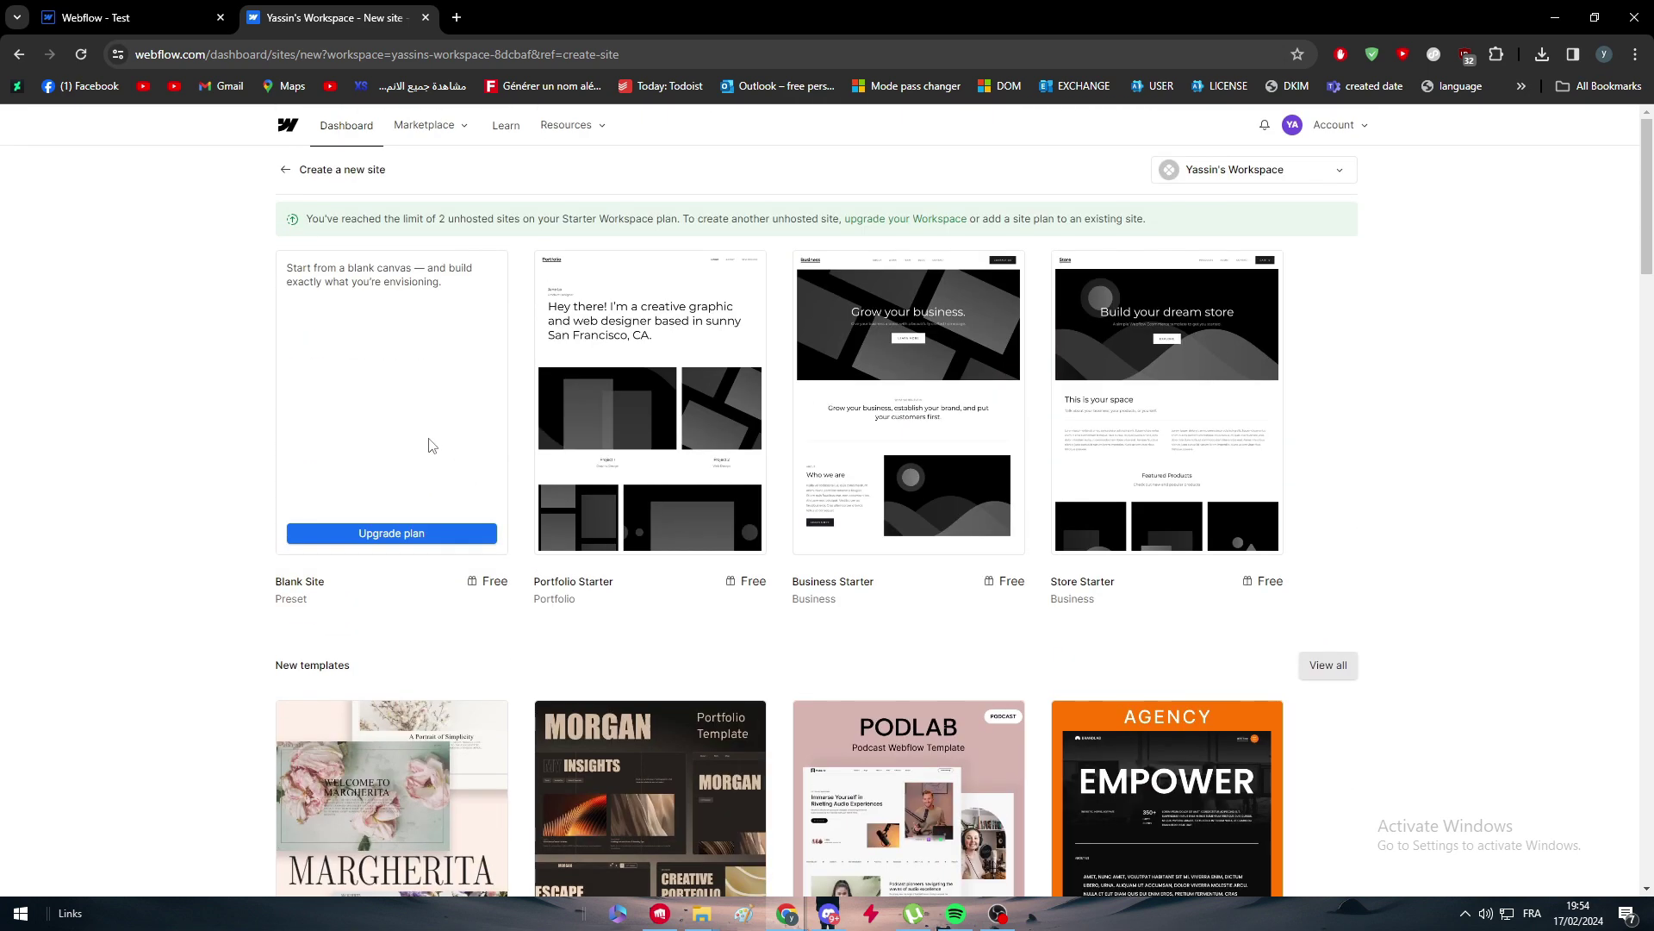
mouse_move(616, 446)
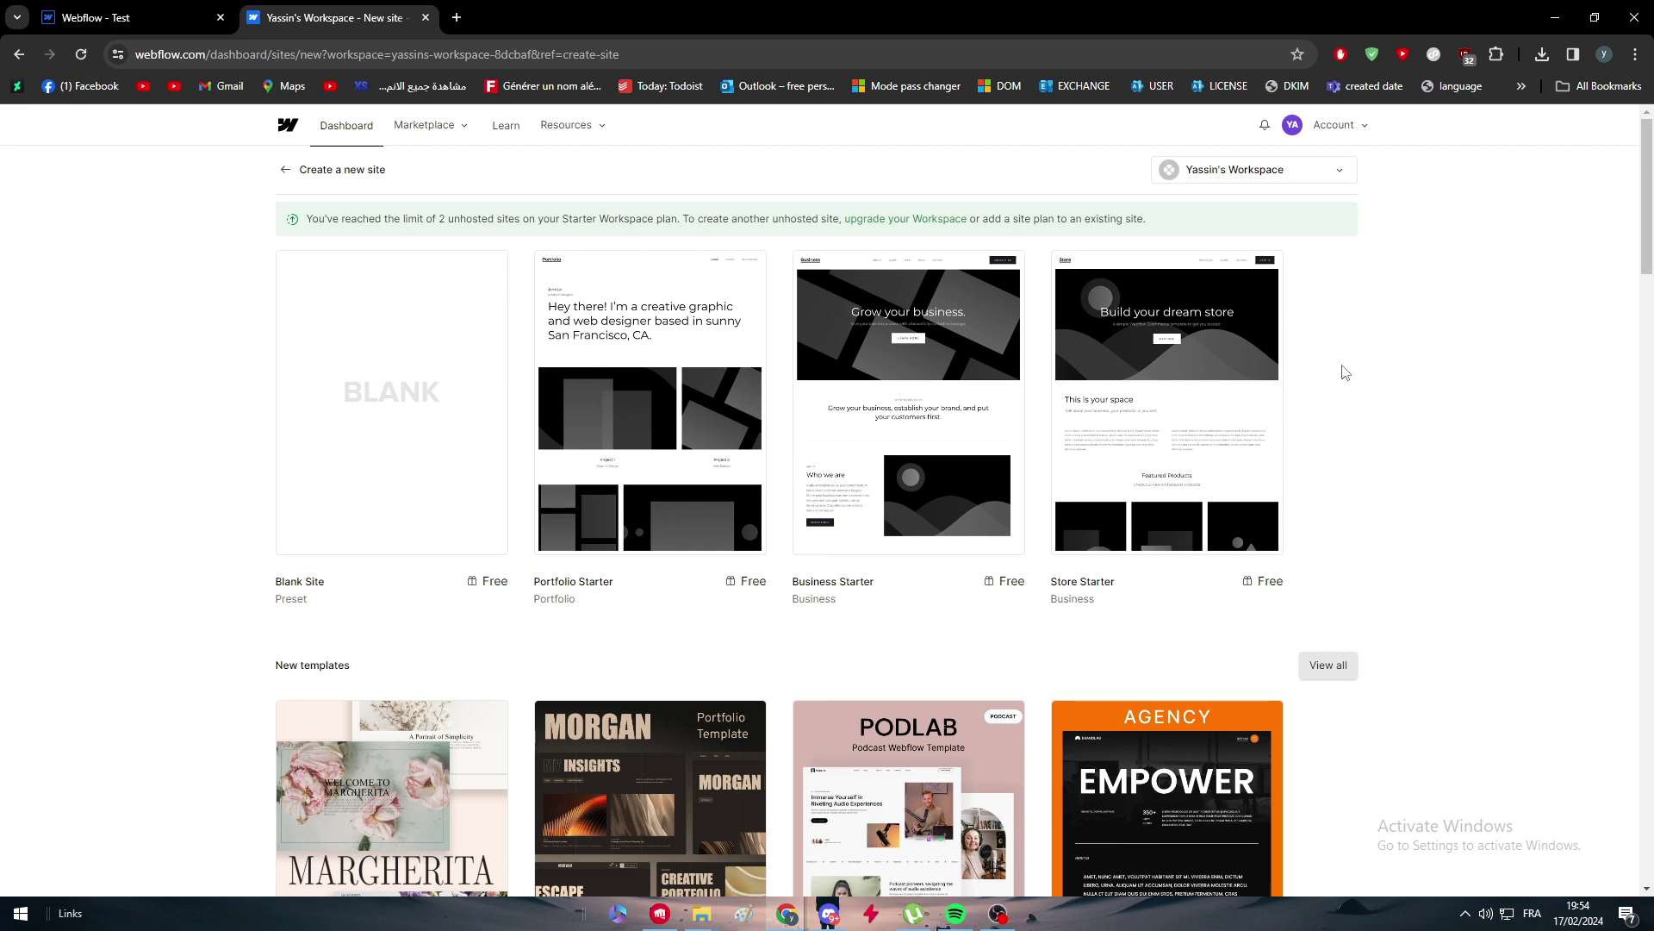
Return to the Test site in the Designer and review its sections from Features to Gallery at the mobile landscape breakpoint
left_click(96, 16)
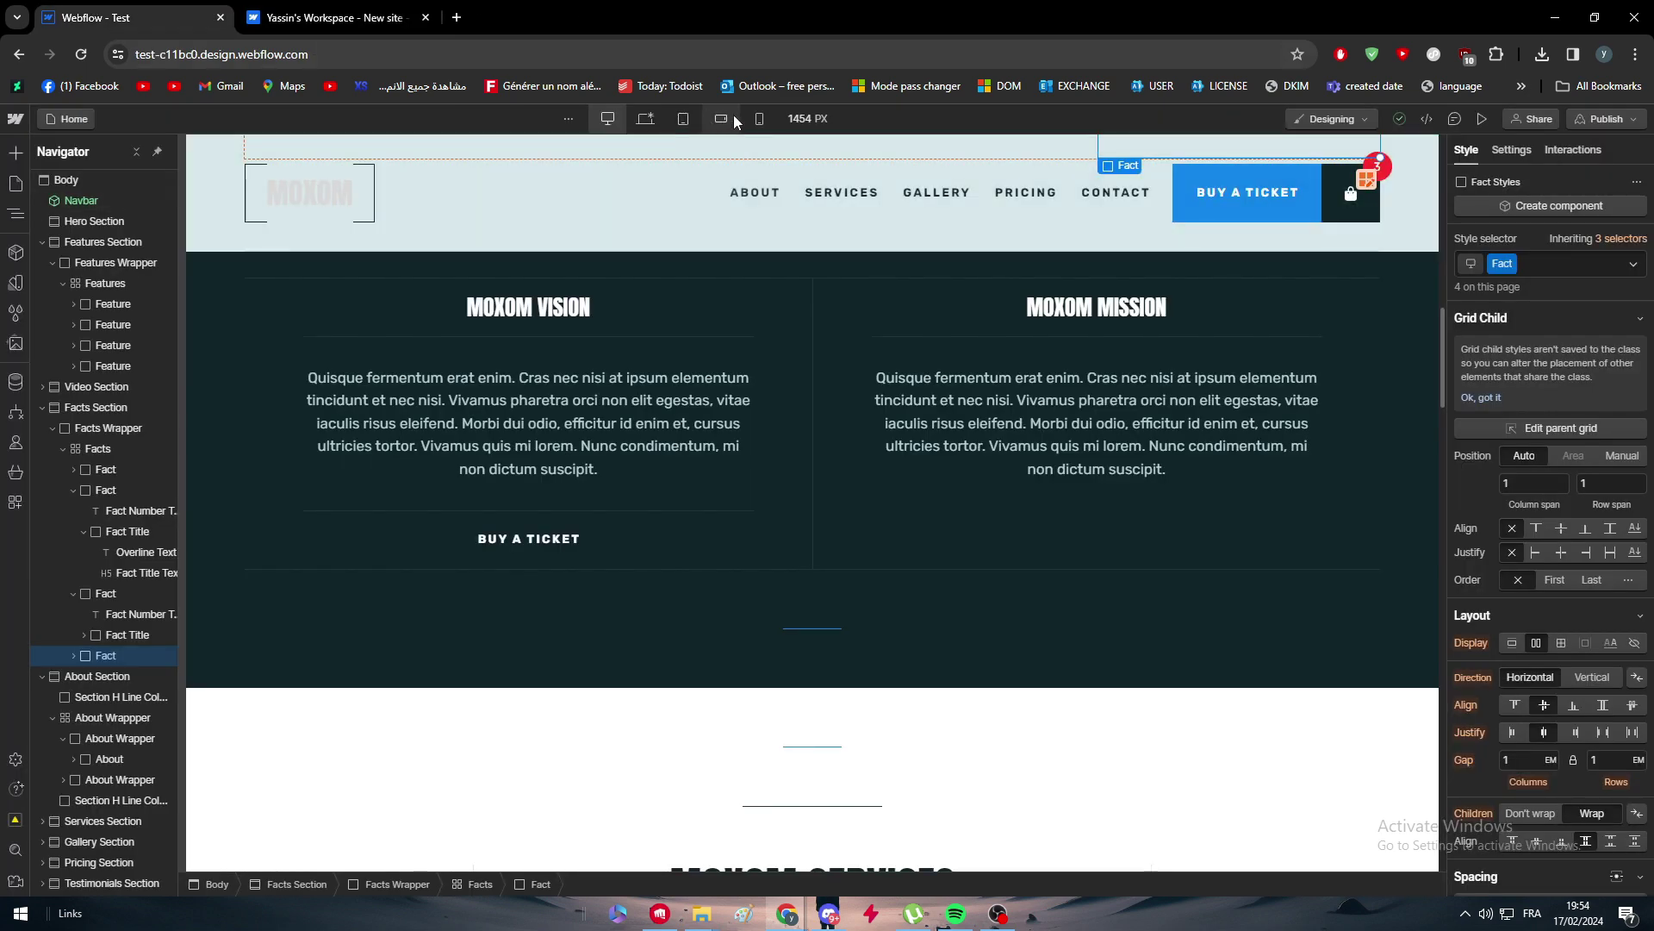
left_click(722, 119)
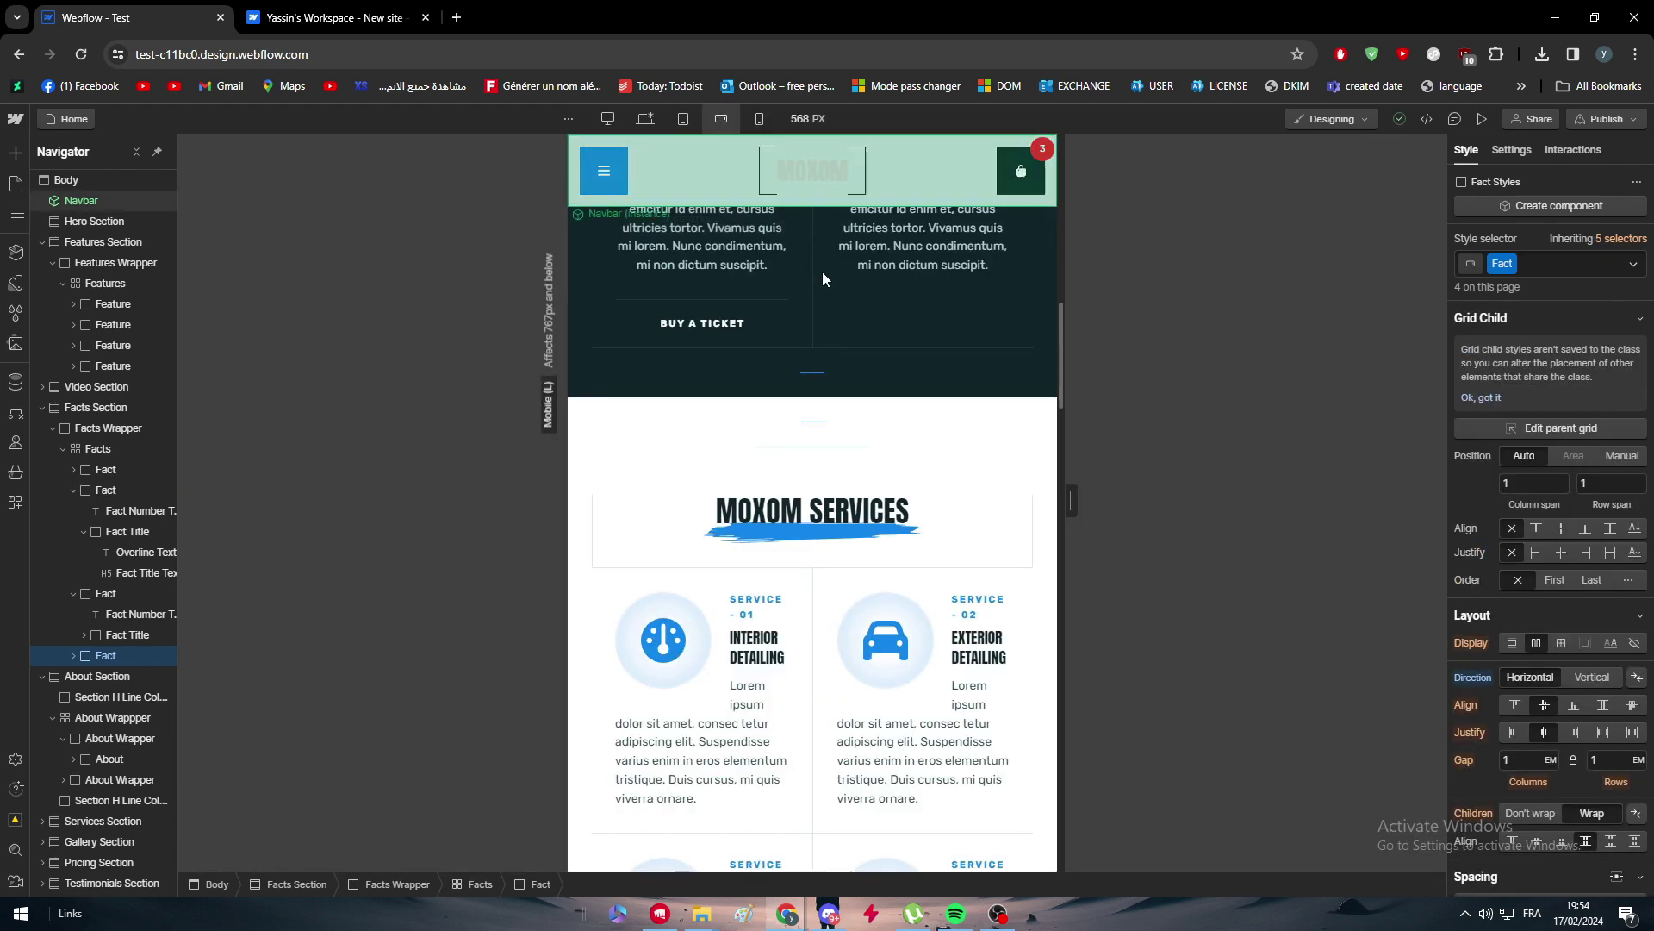
scroll(822, 271, "up", 10)
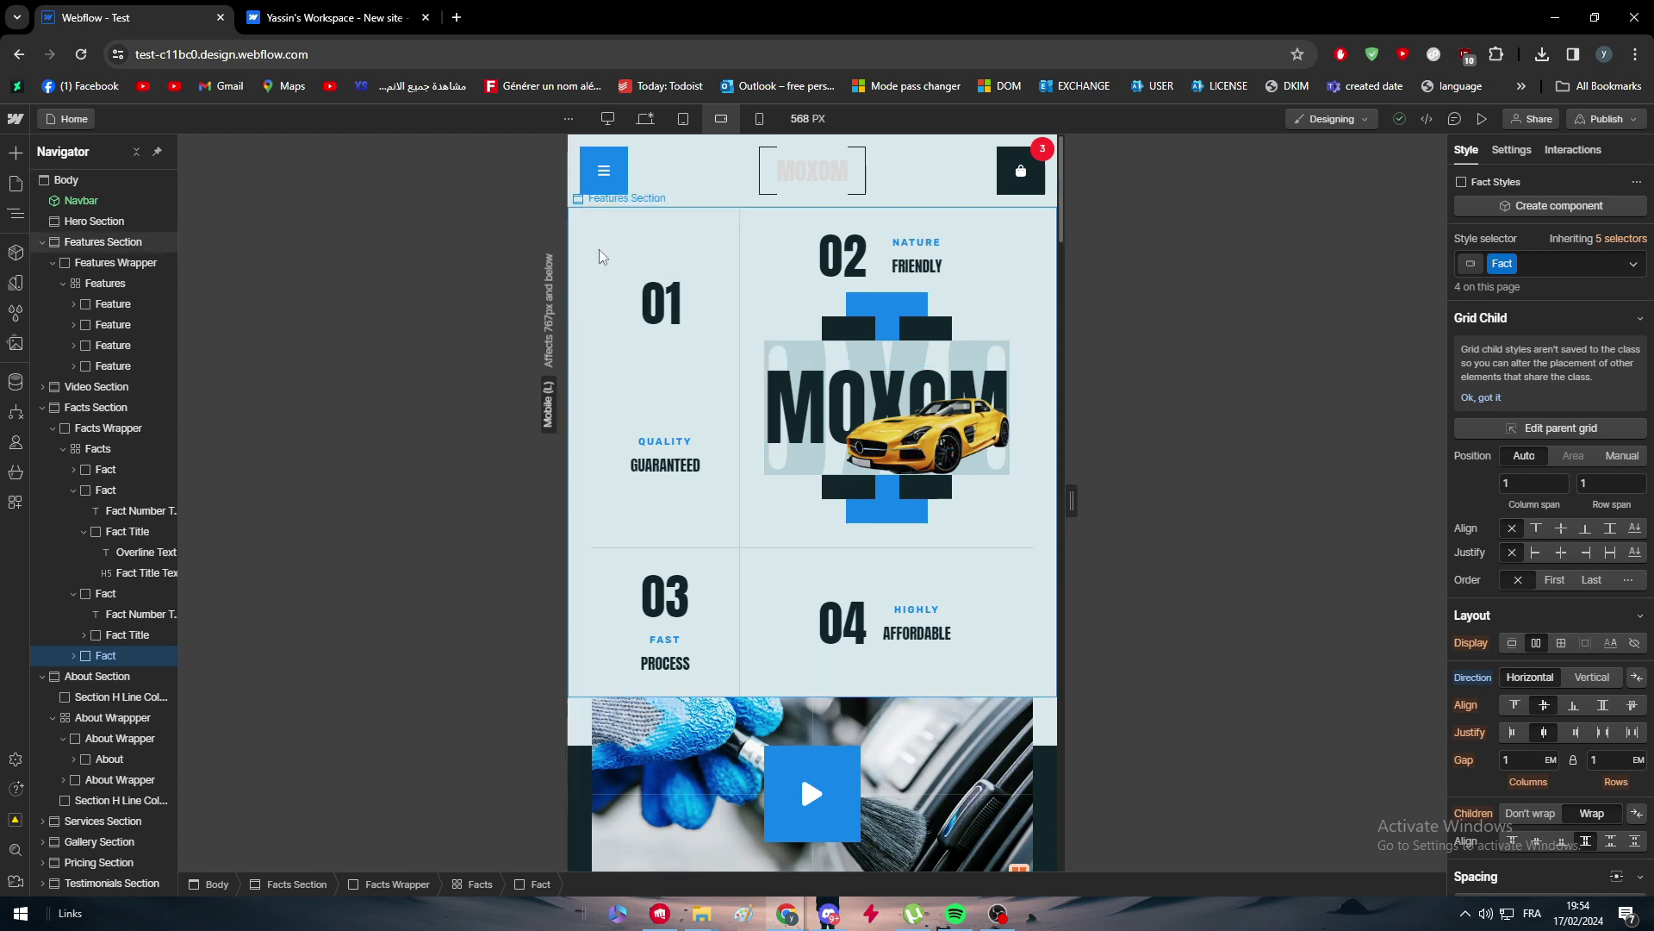
left_click_drag(660, 265, 734, 215)
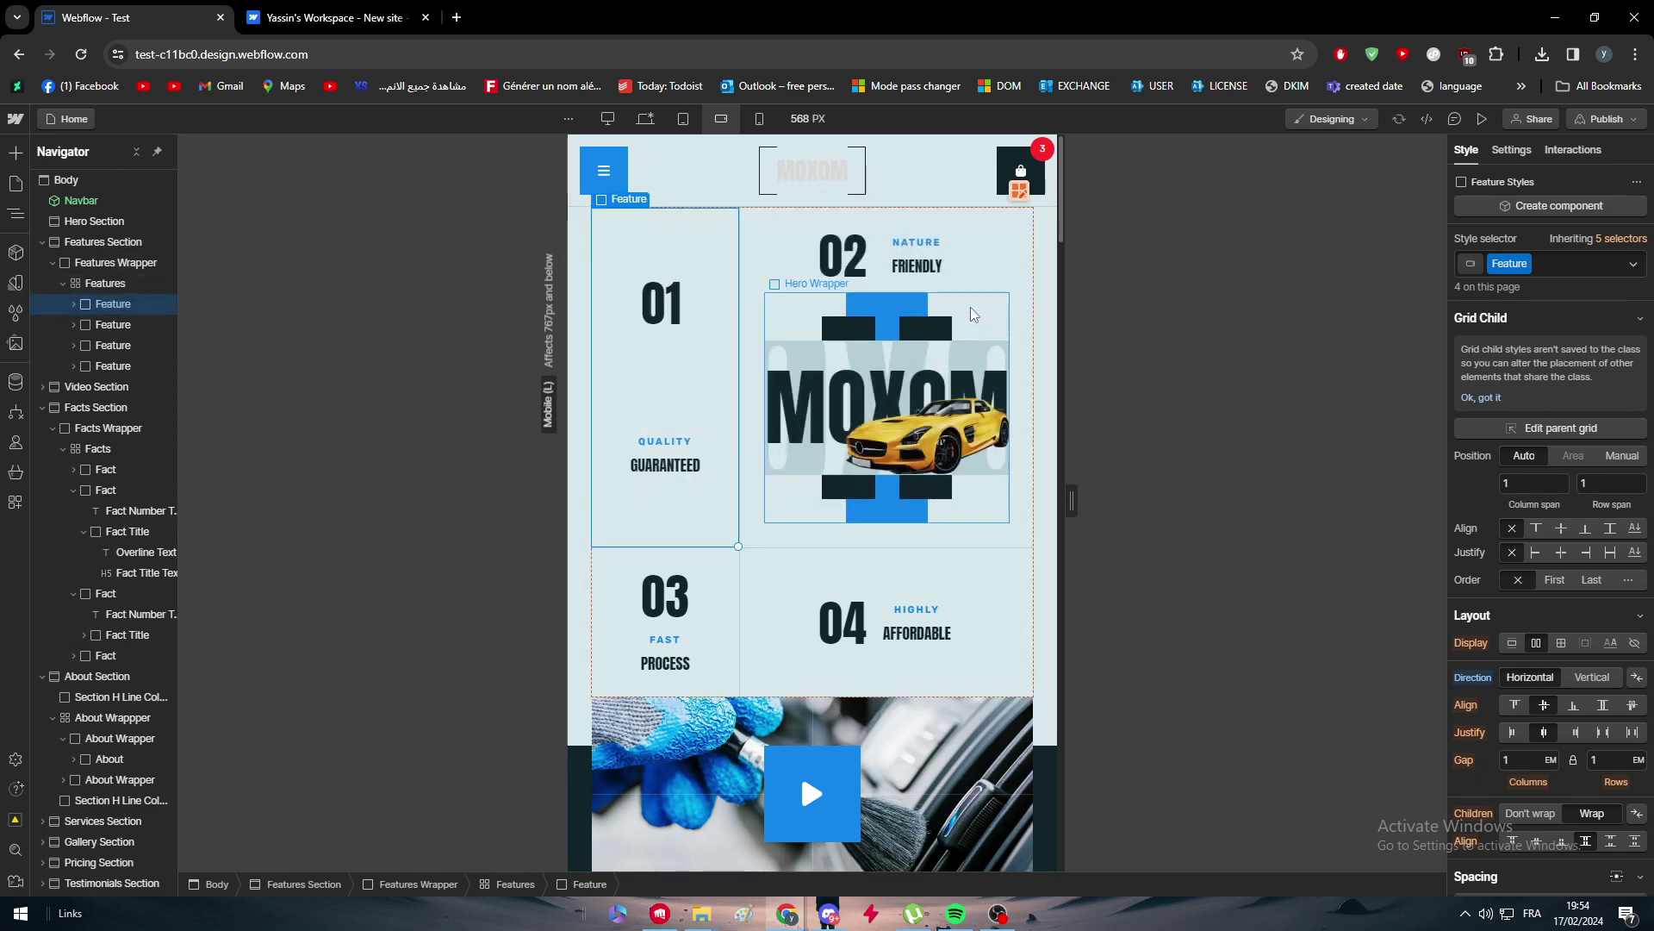
scroll(679, 291, "down", 3)
scroll(800, 770, "up", 5)
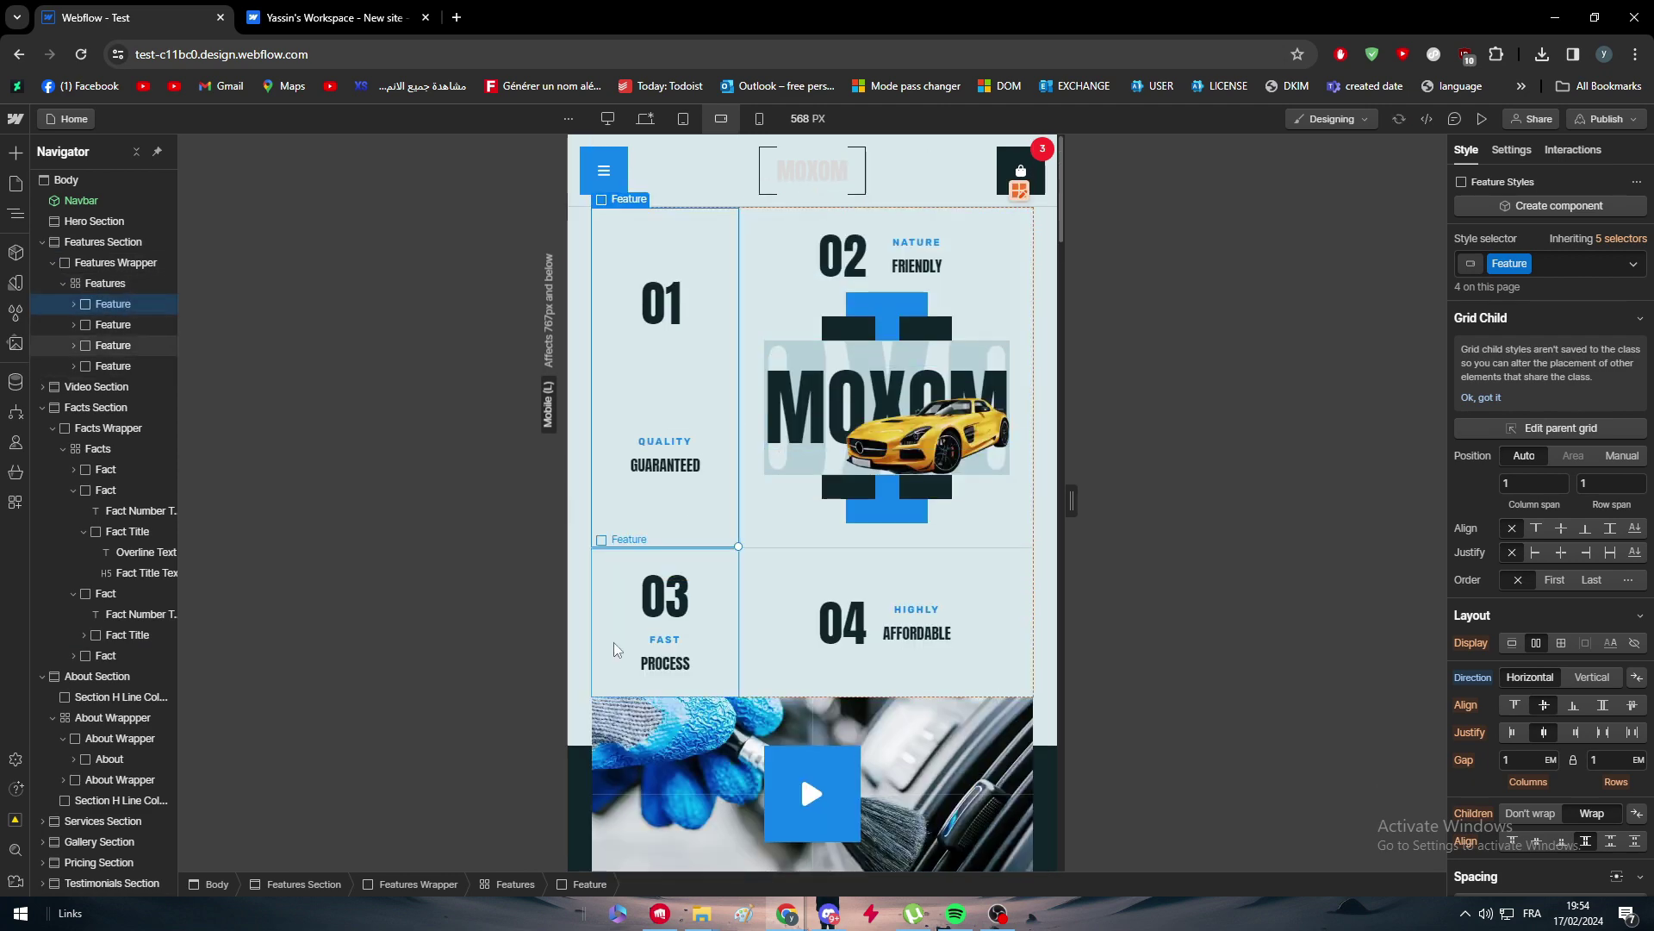
scroll(771, 562, "down", 5)
scroll(699, 538, "up", 2)
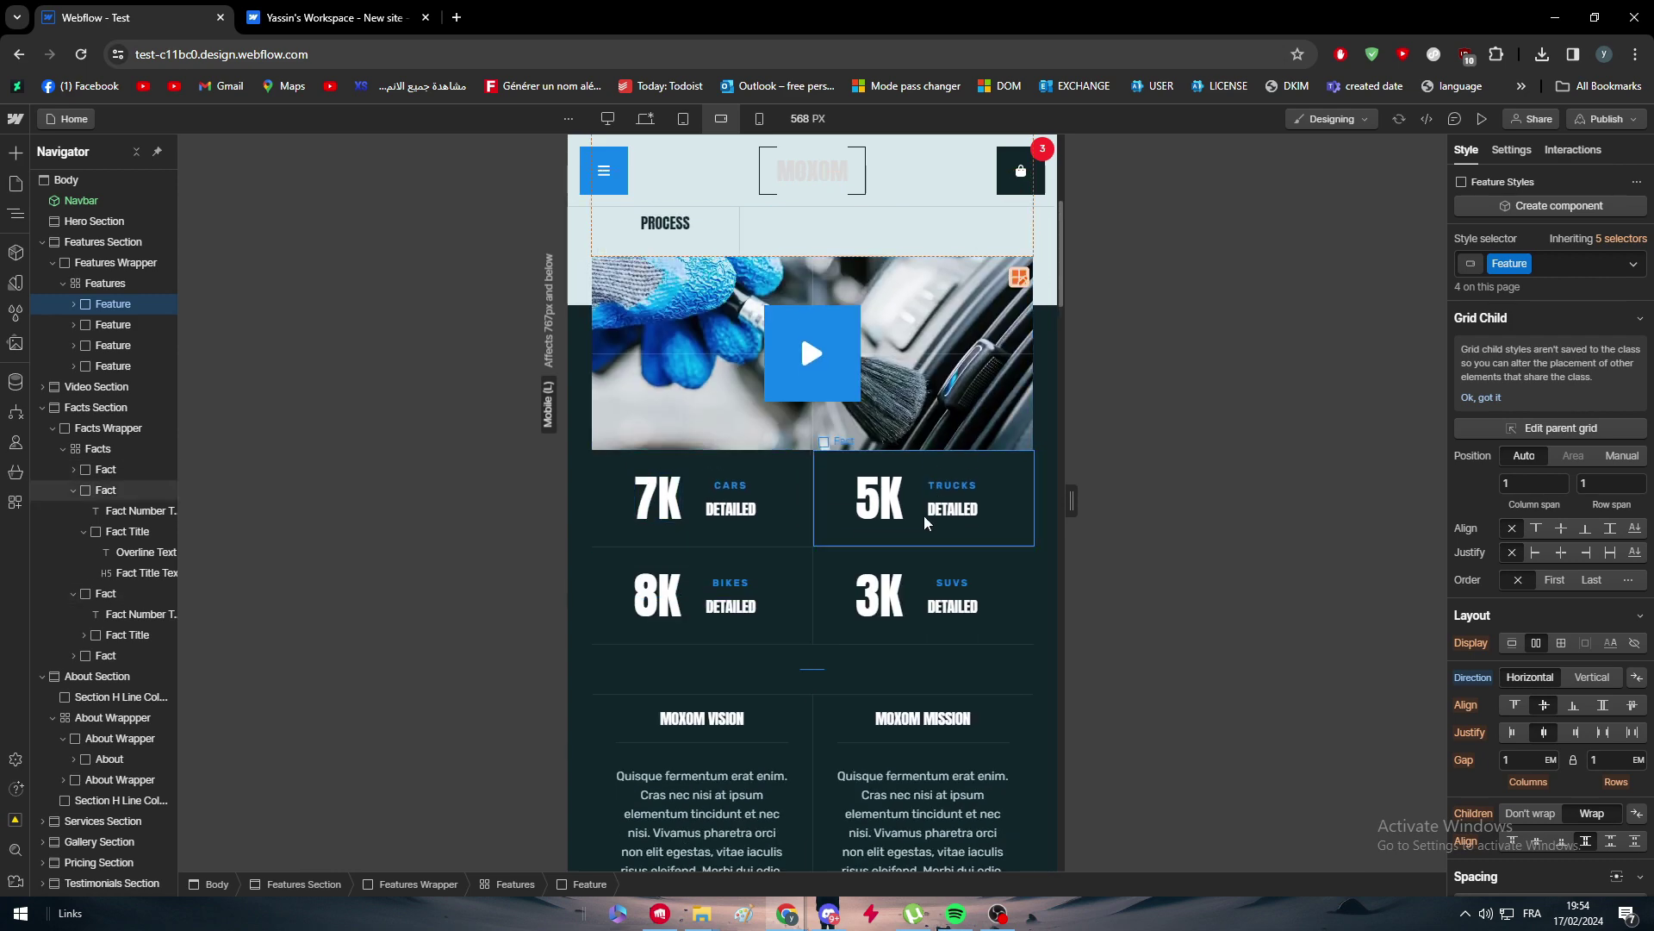
scroll(924, 515, "down", 3)
scroll(776, 398, "up", 1)
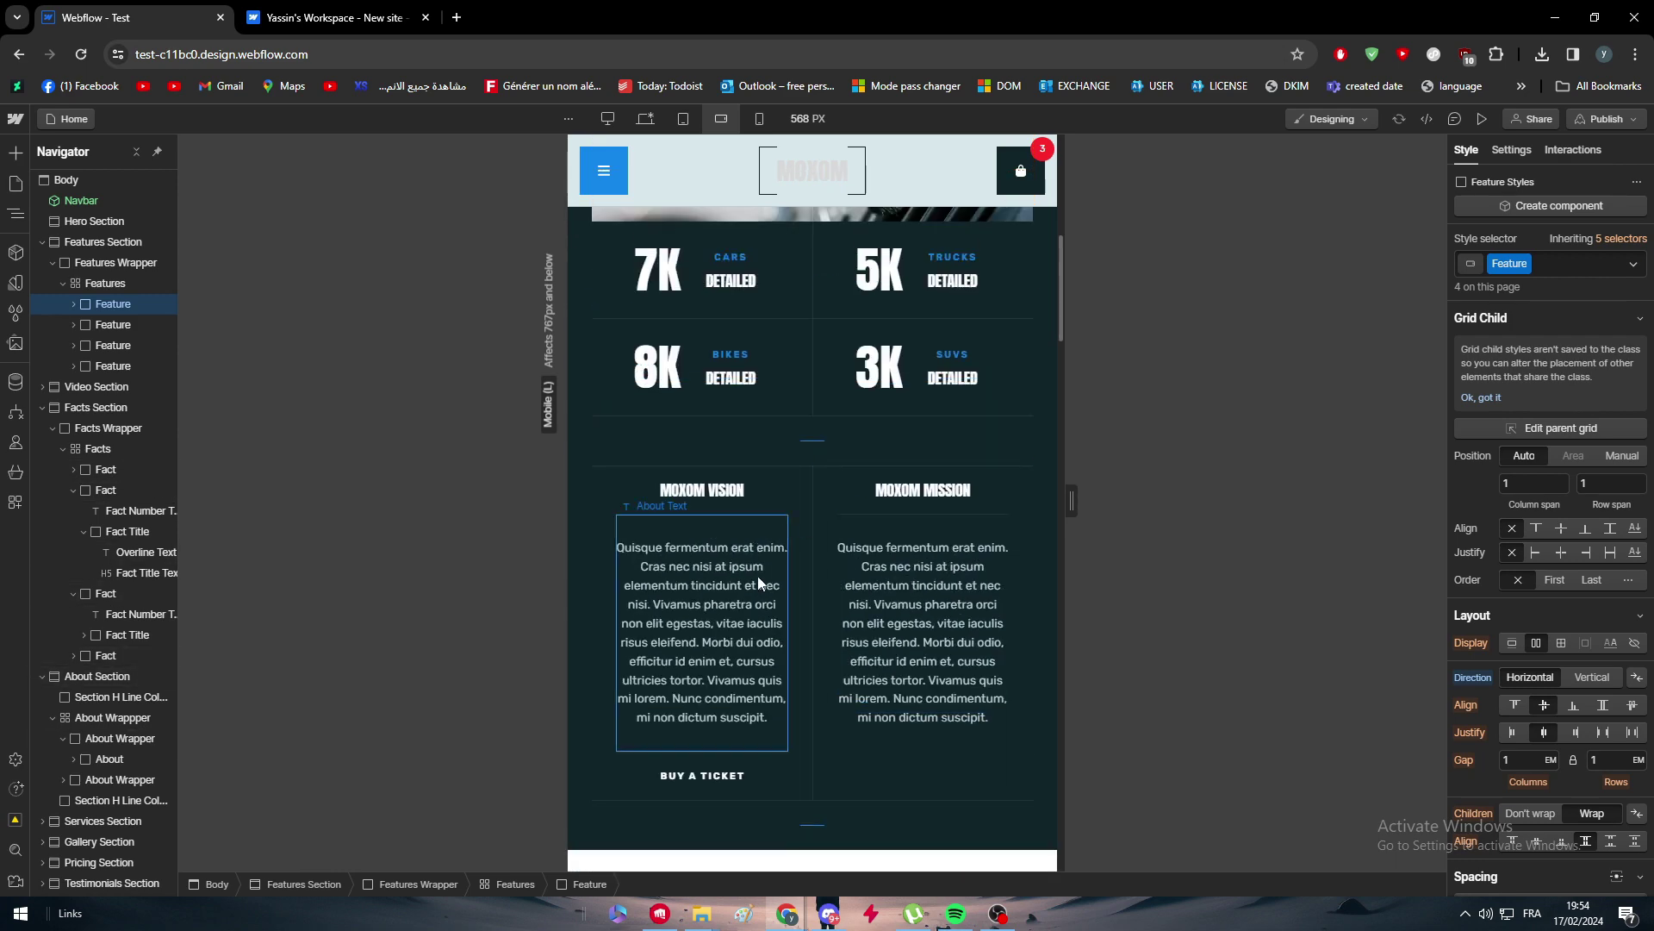
scroll(757, 576, "down", 8)
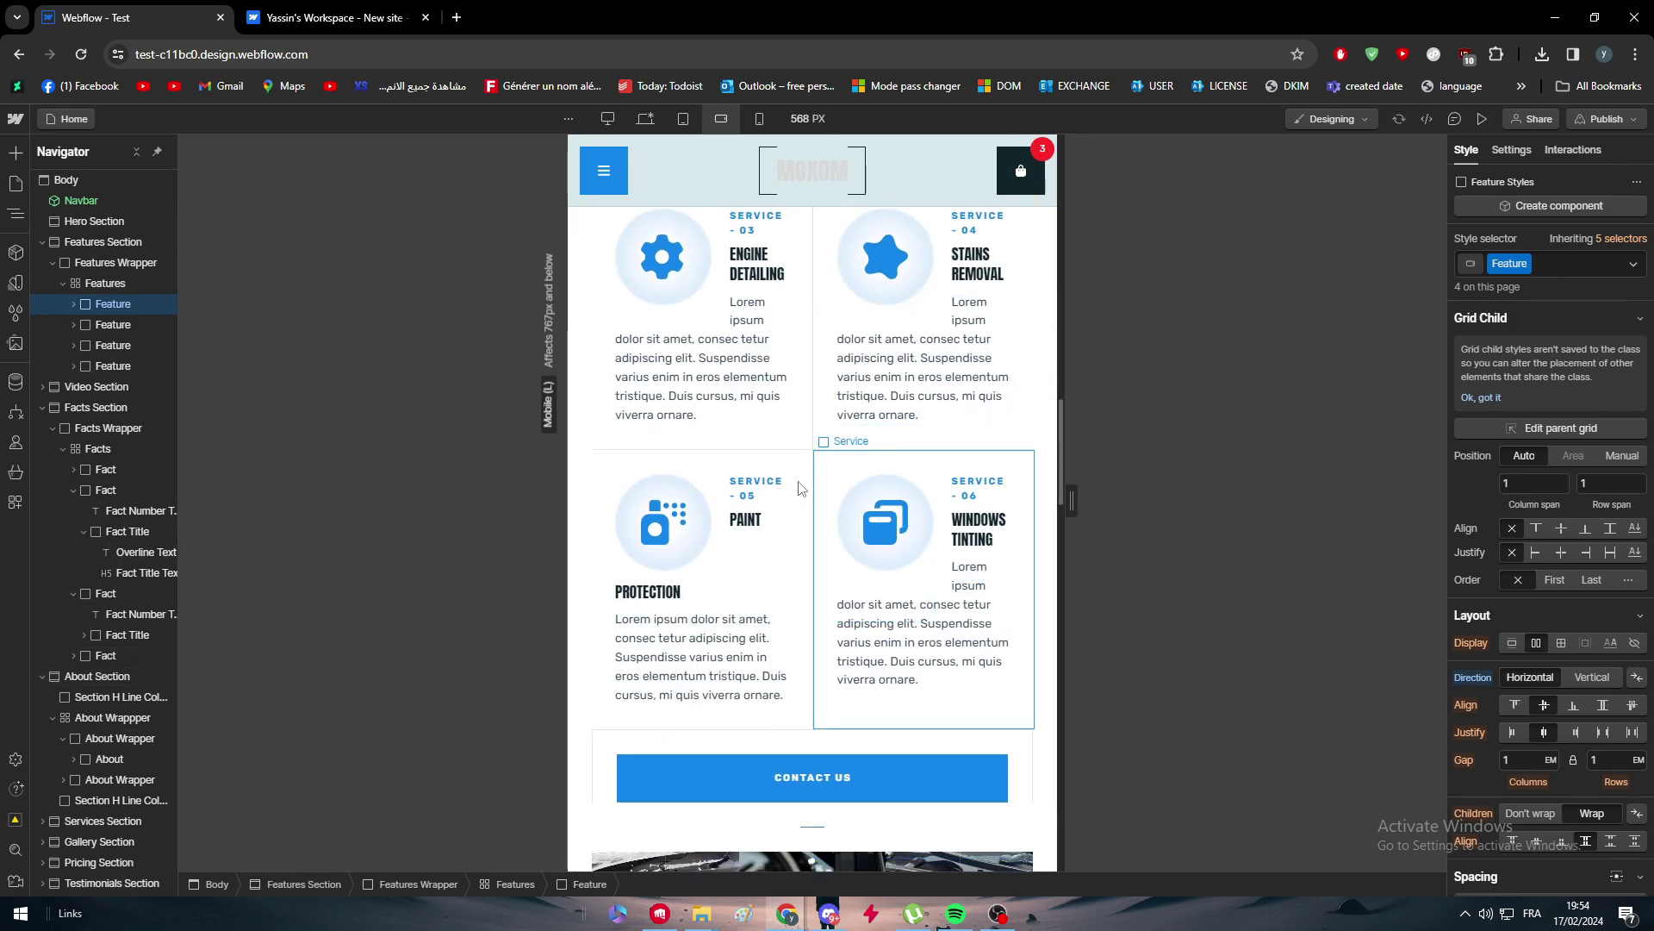
scroll(827, 534, "down", 8)
scroll(862, 569, "up", 4)
scroll(885, 571, "up", 1)
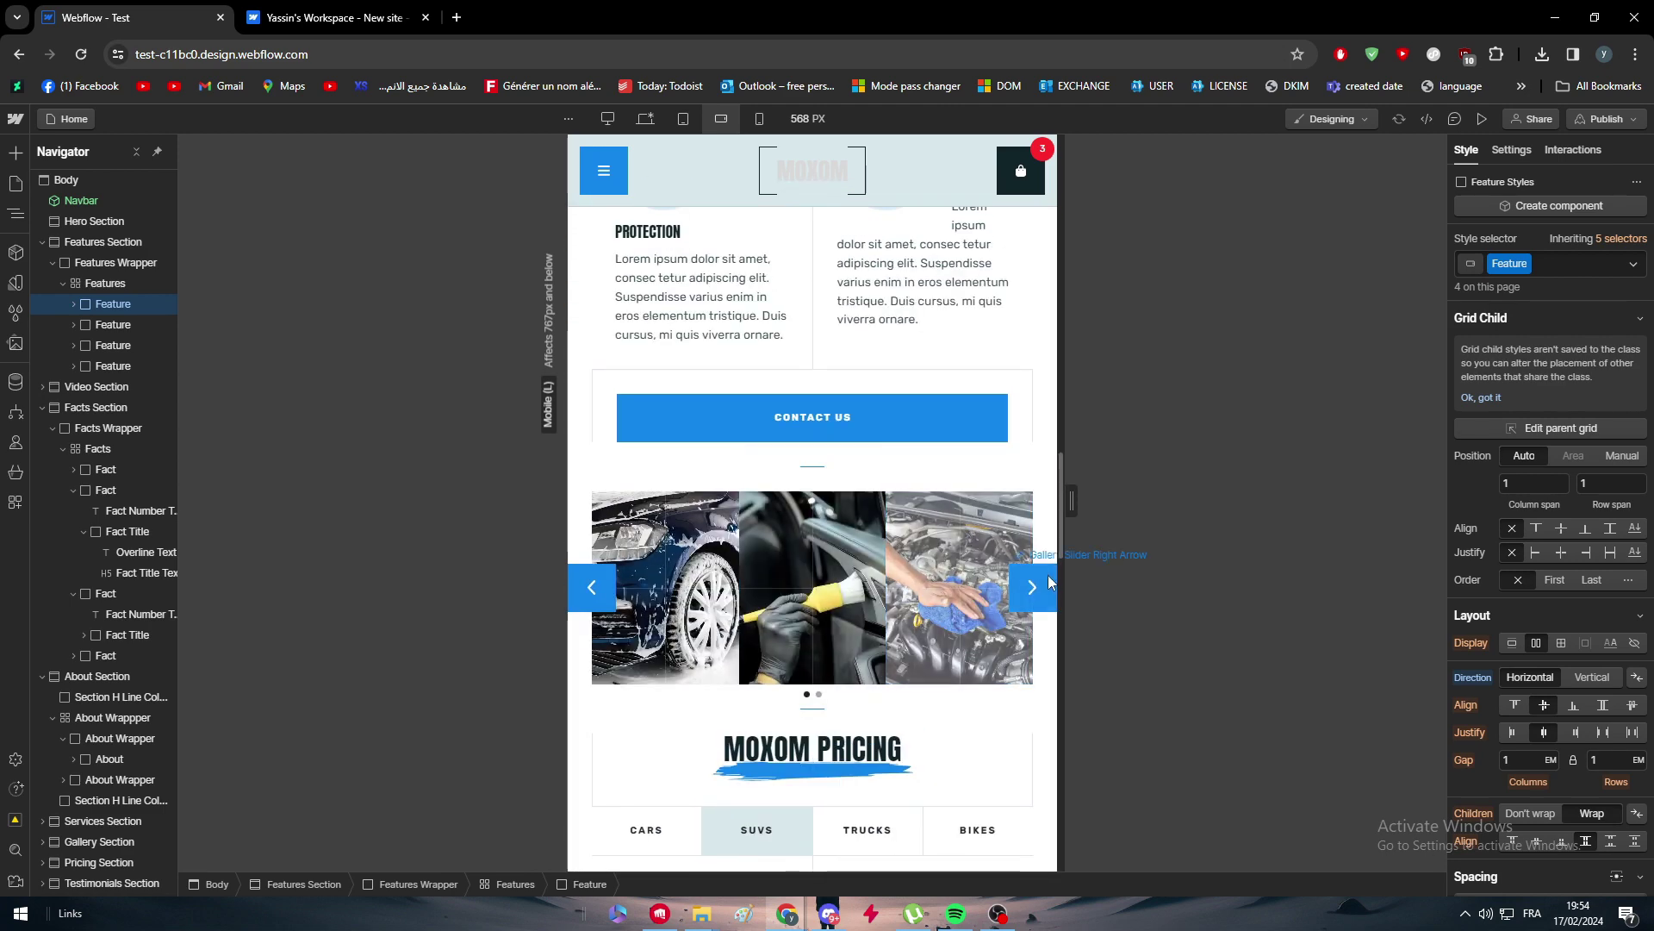
Show the second slide of the gallery slider and return to the start of the page
left_click(1032, 587)
left_click(819, 701)
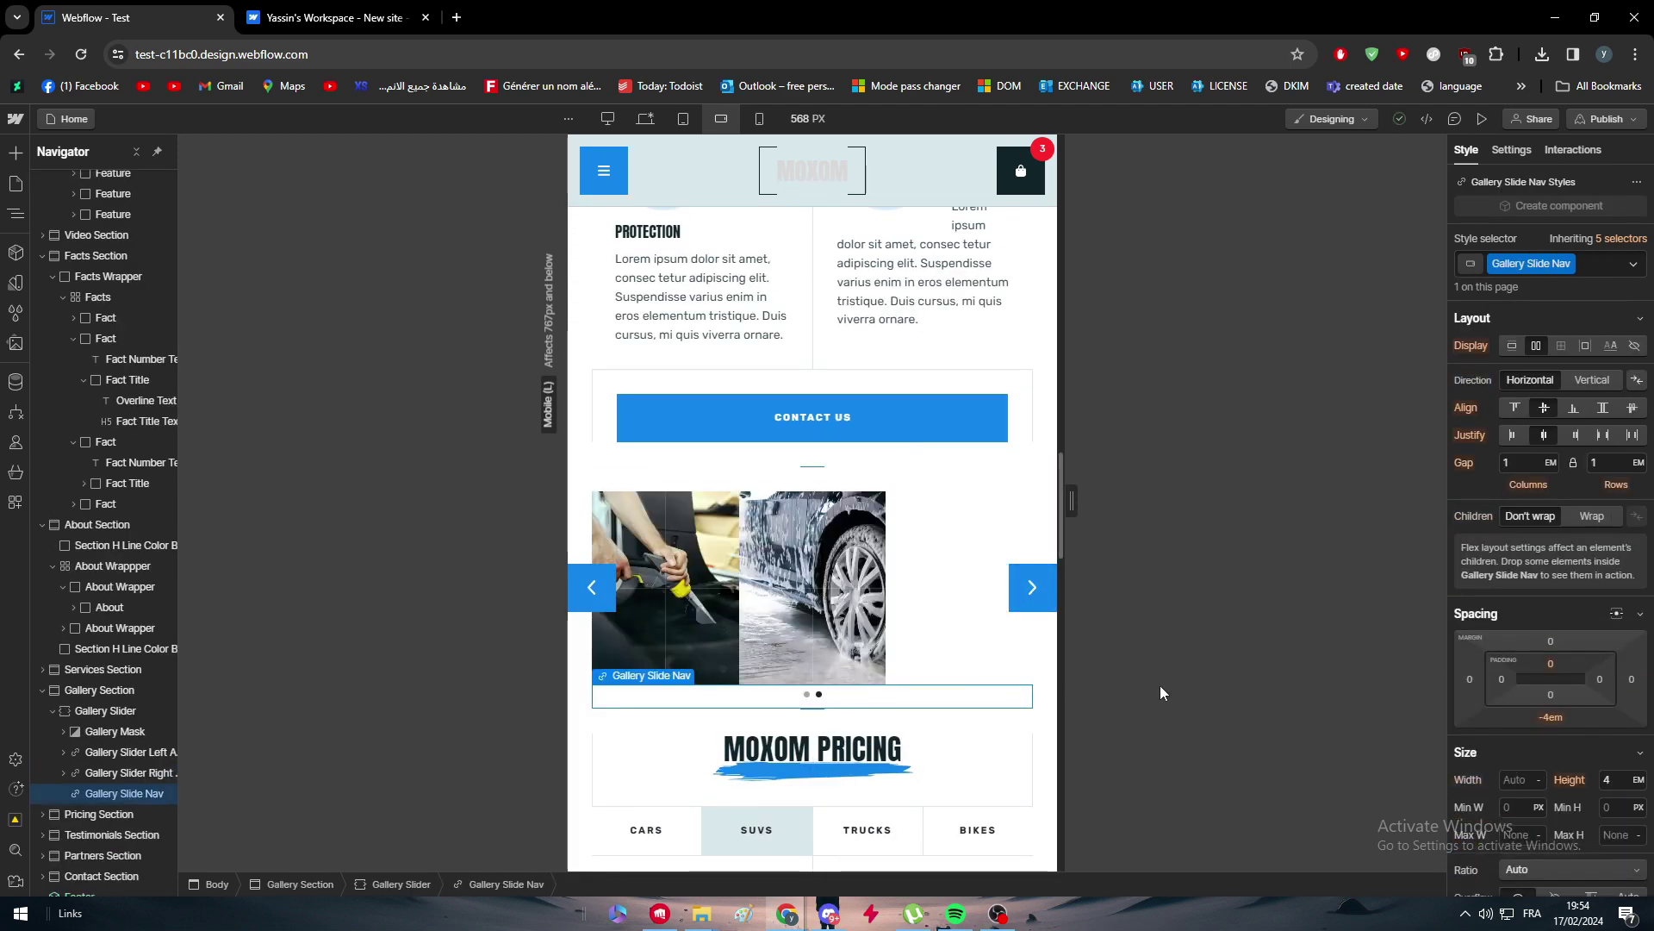
scroll(848, 685, "up", 6)
scroll(848, 685, "up", 8)
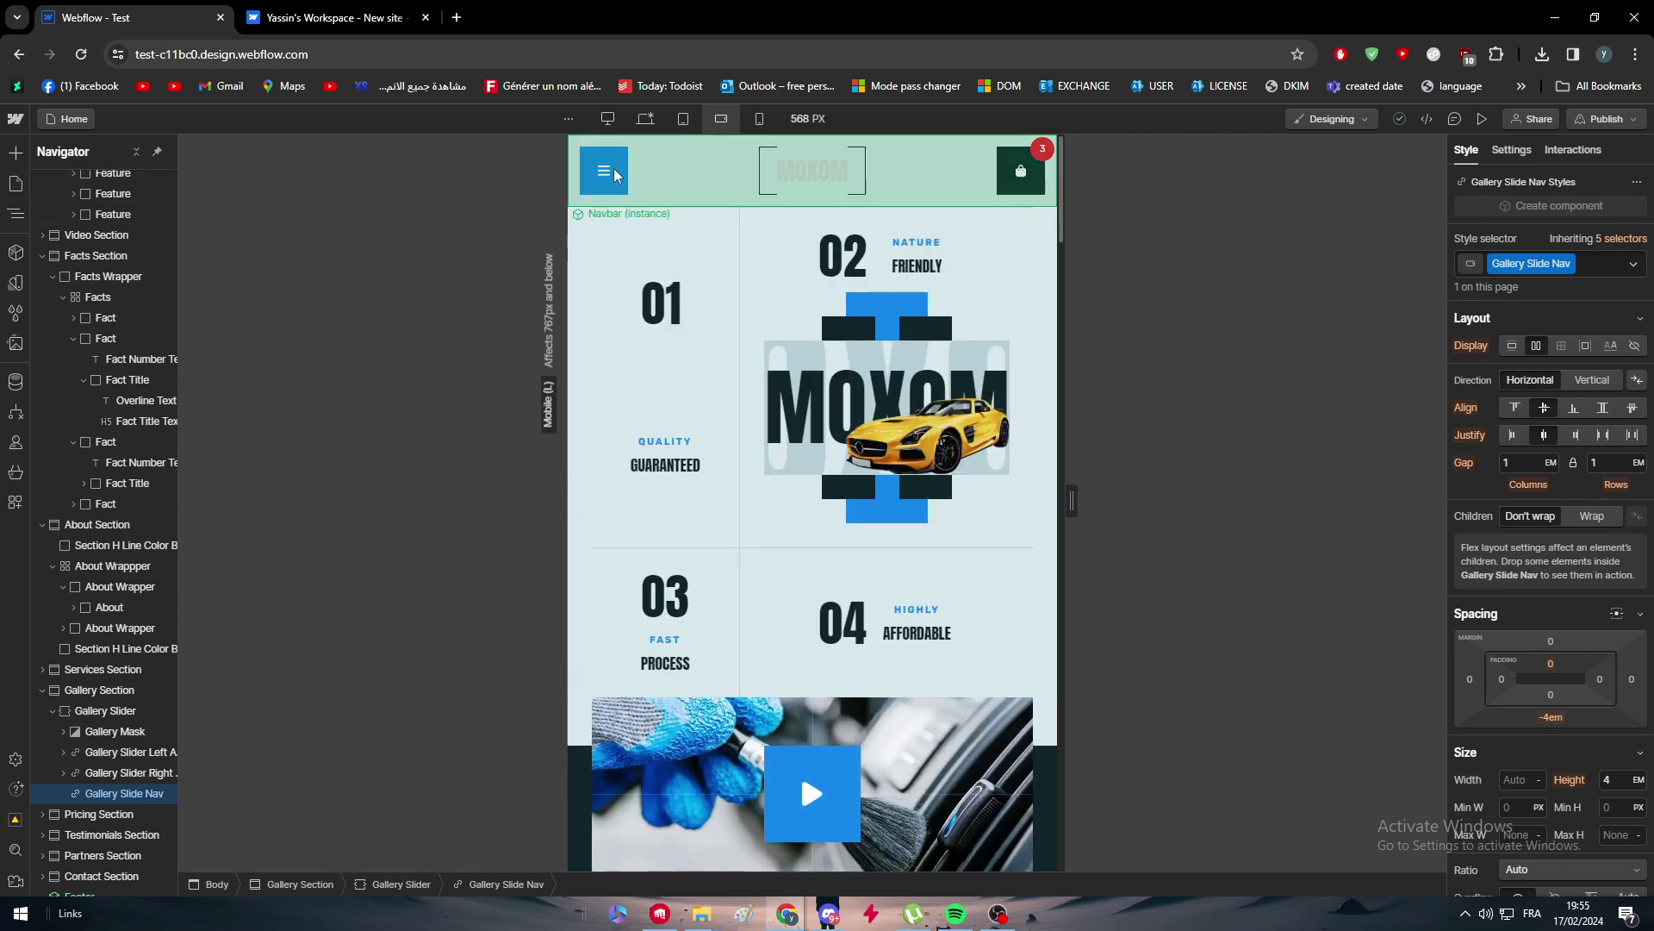
Switch to the 1280px-and-up breakpoint and delete the 01 Quality Guaranteed feature from the Features grid
left_click(607, 118)
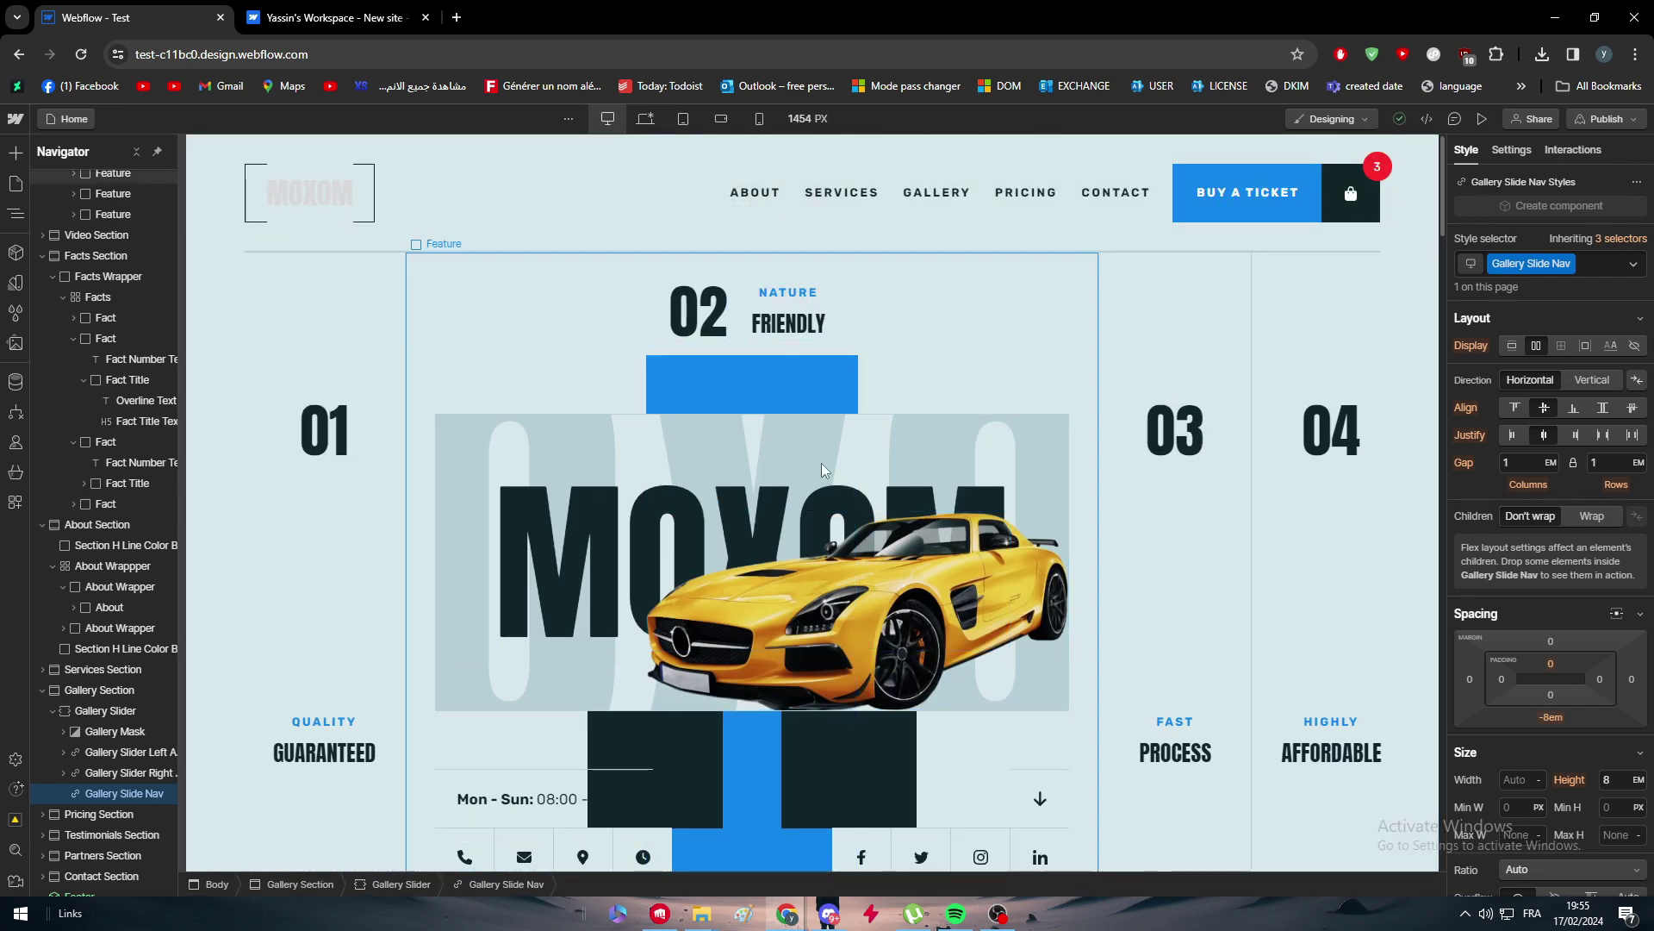
left_click(825, 387)
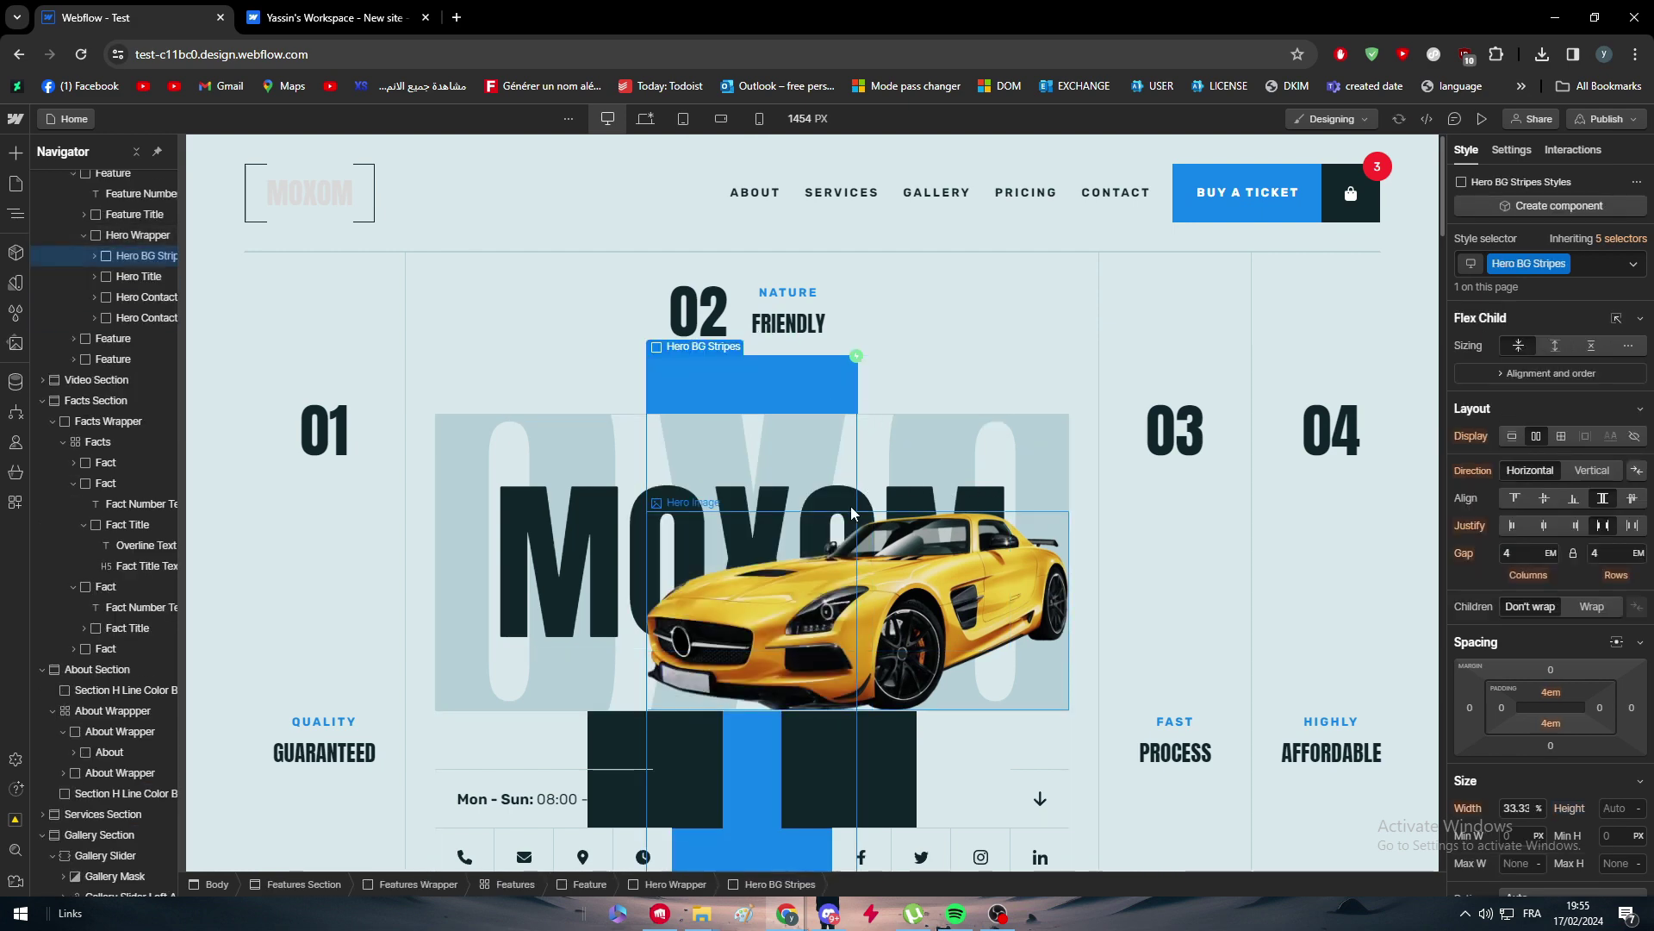
left_click(607, 330)
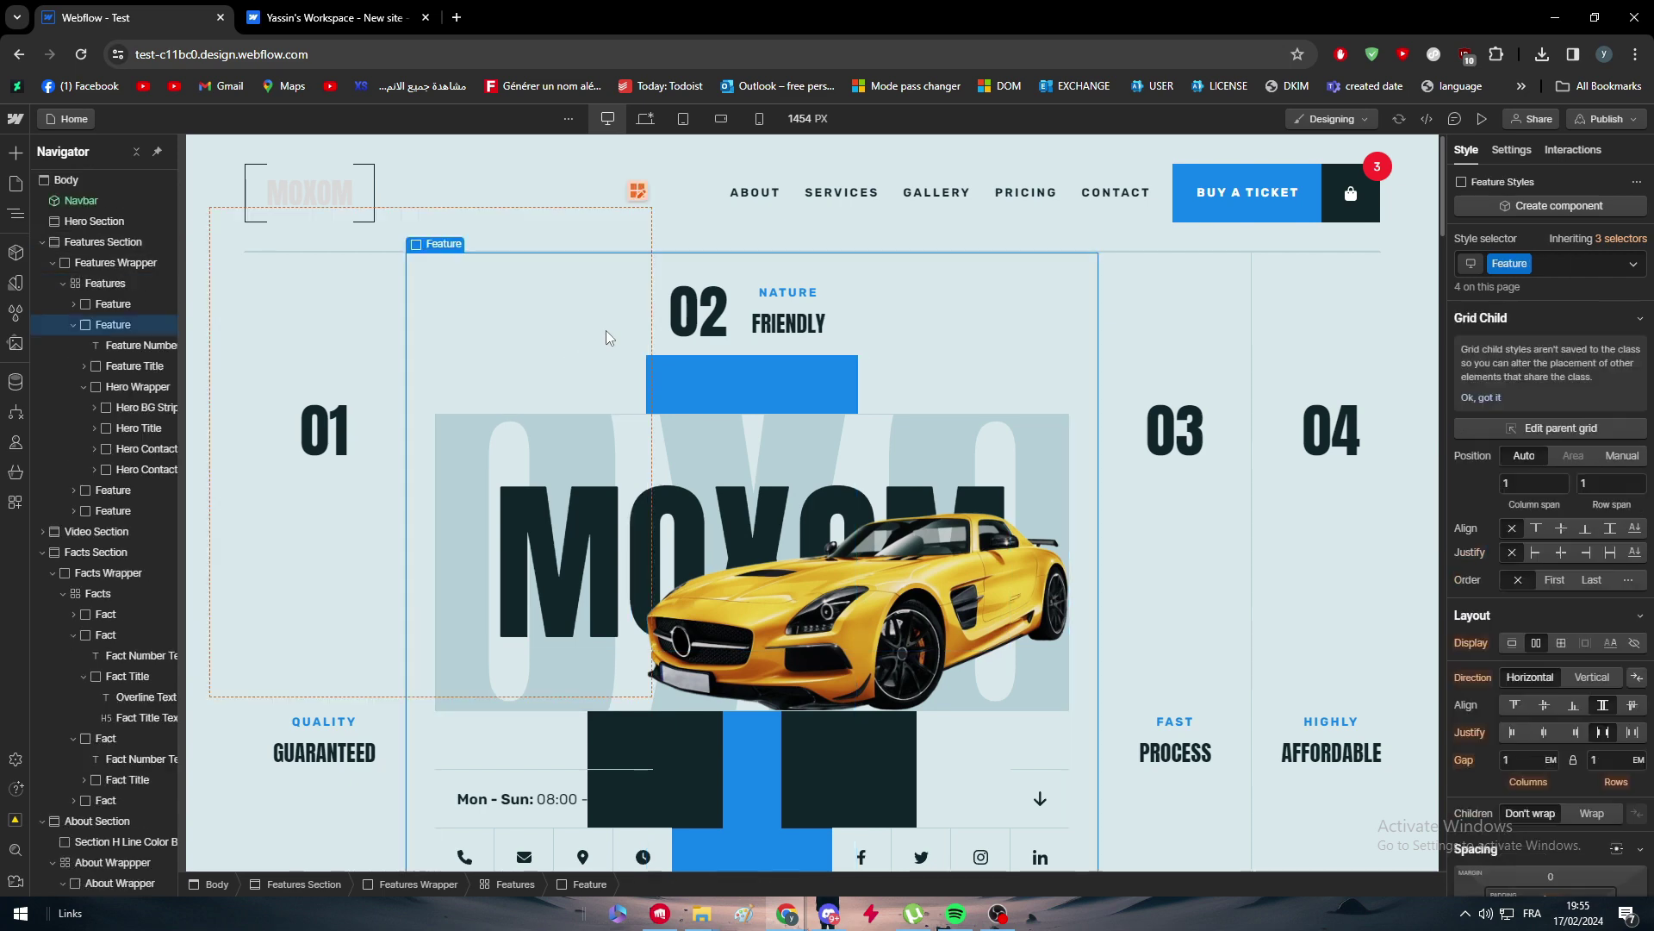
left_click(355, 389)
double_click(355, 405)
key("Escape")
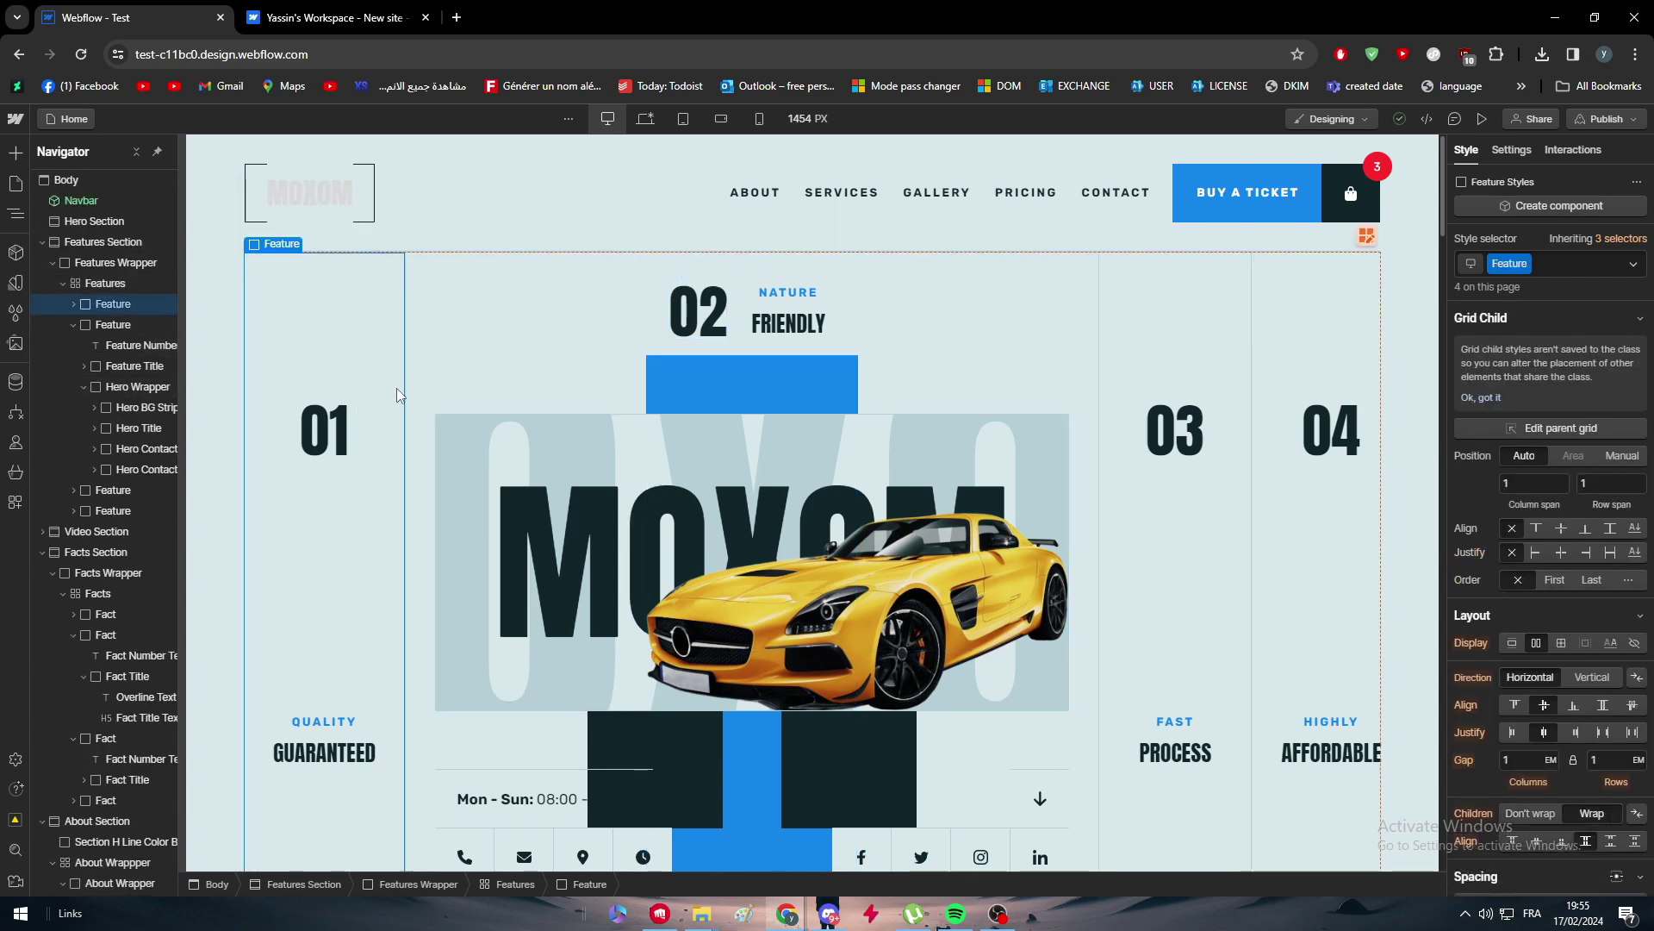
key("Delete")
Renumber the Nature Friendly, Fast Process and Highly Affordable features as 01, 02 and 03
left_click(538, 310)
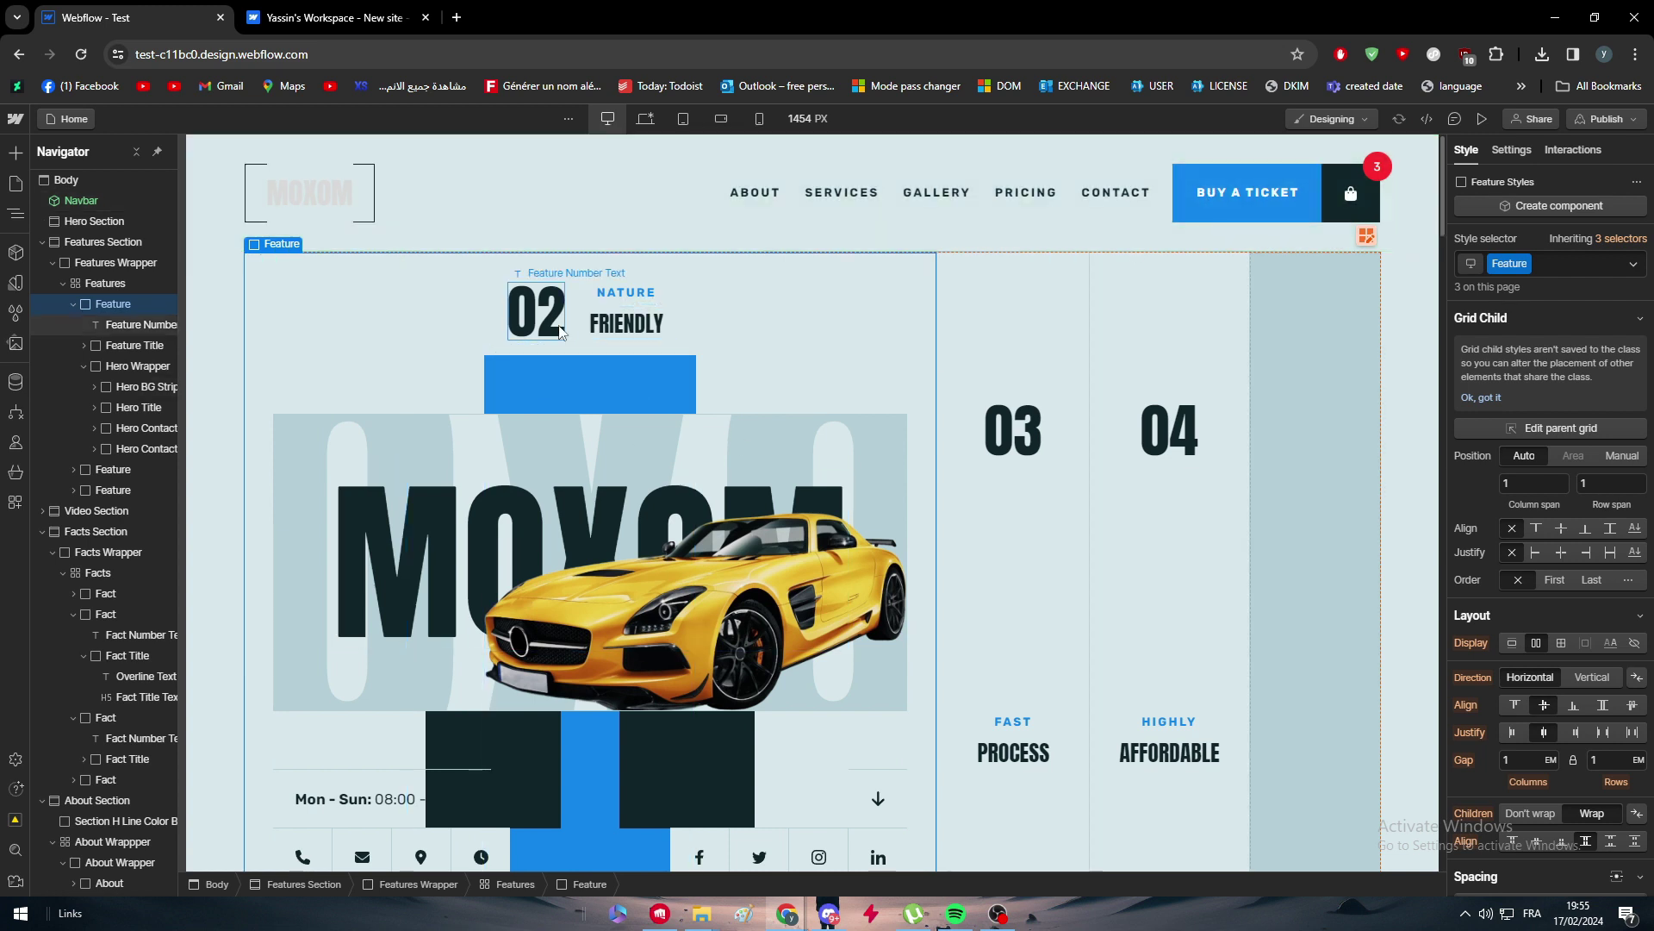
double_click(556, 304)
type("1")
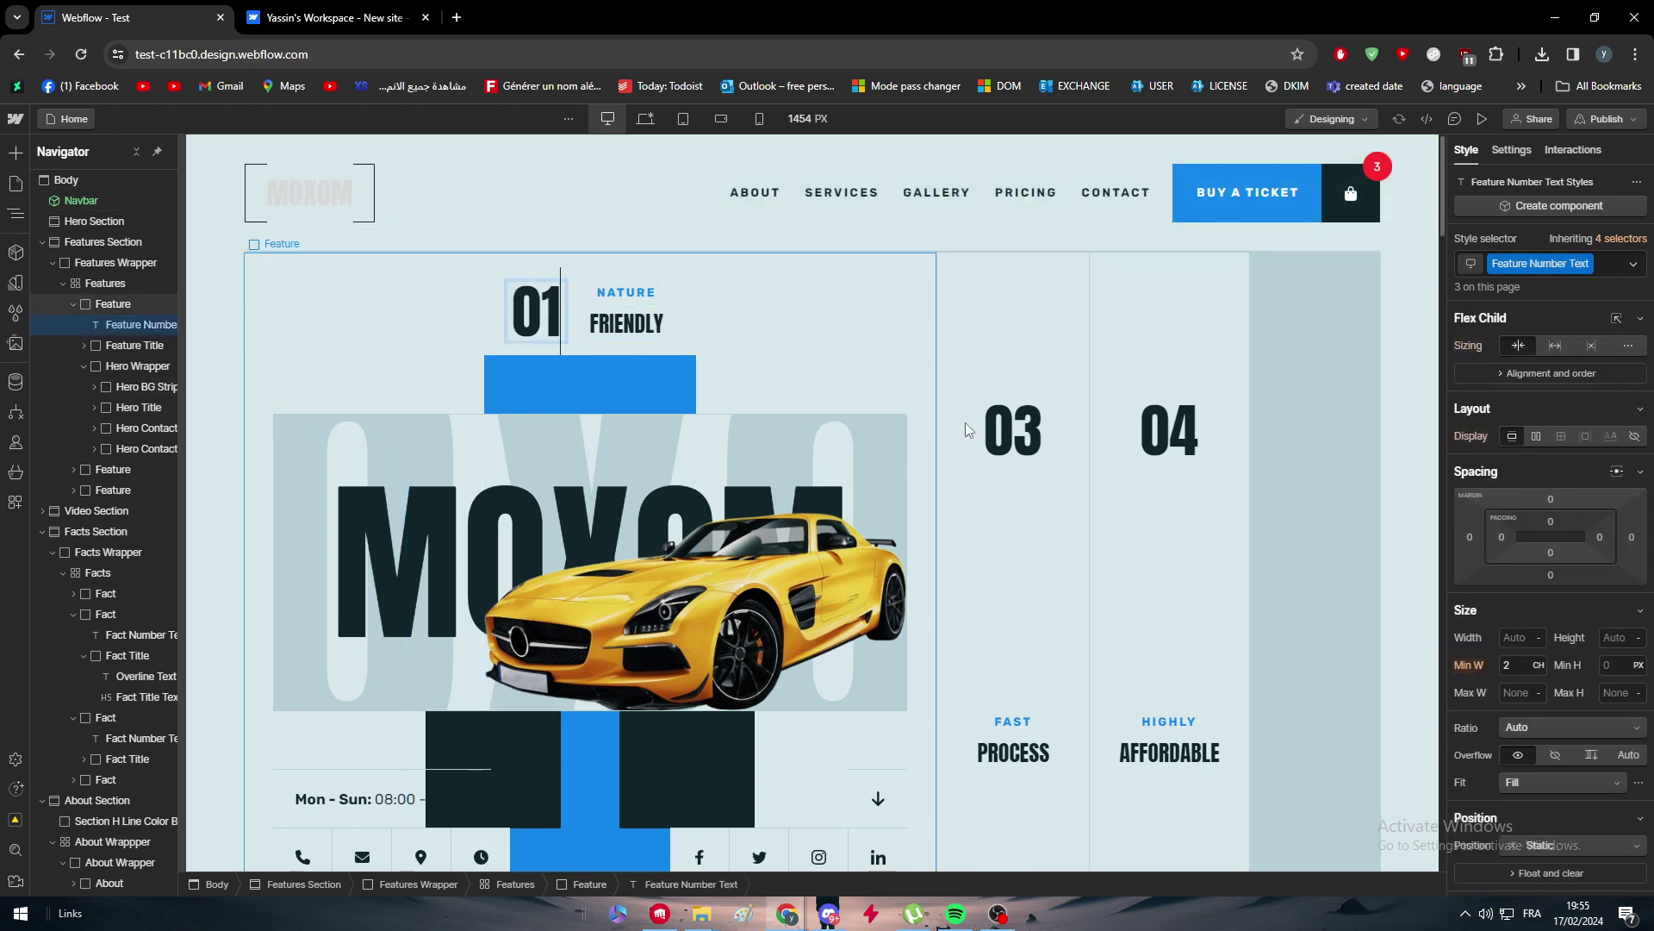
left_click(1023, 430)
double_click(1023, 431)
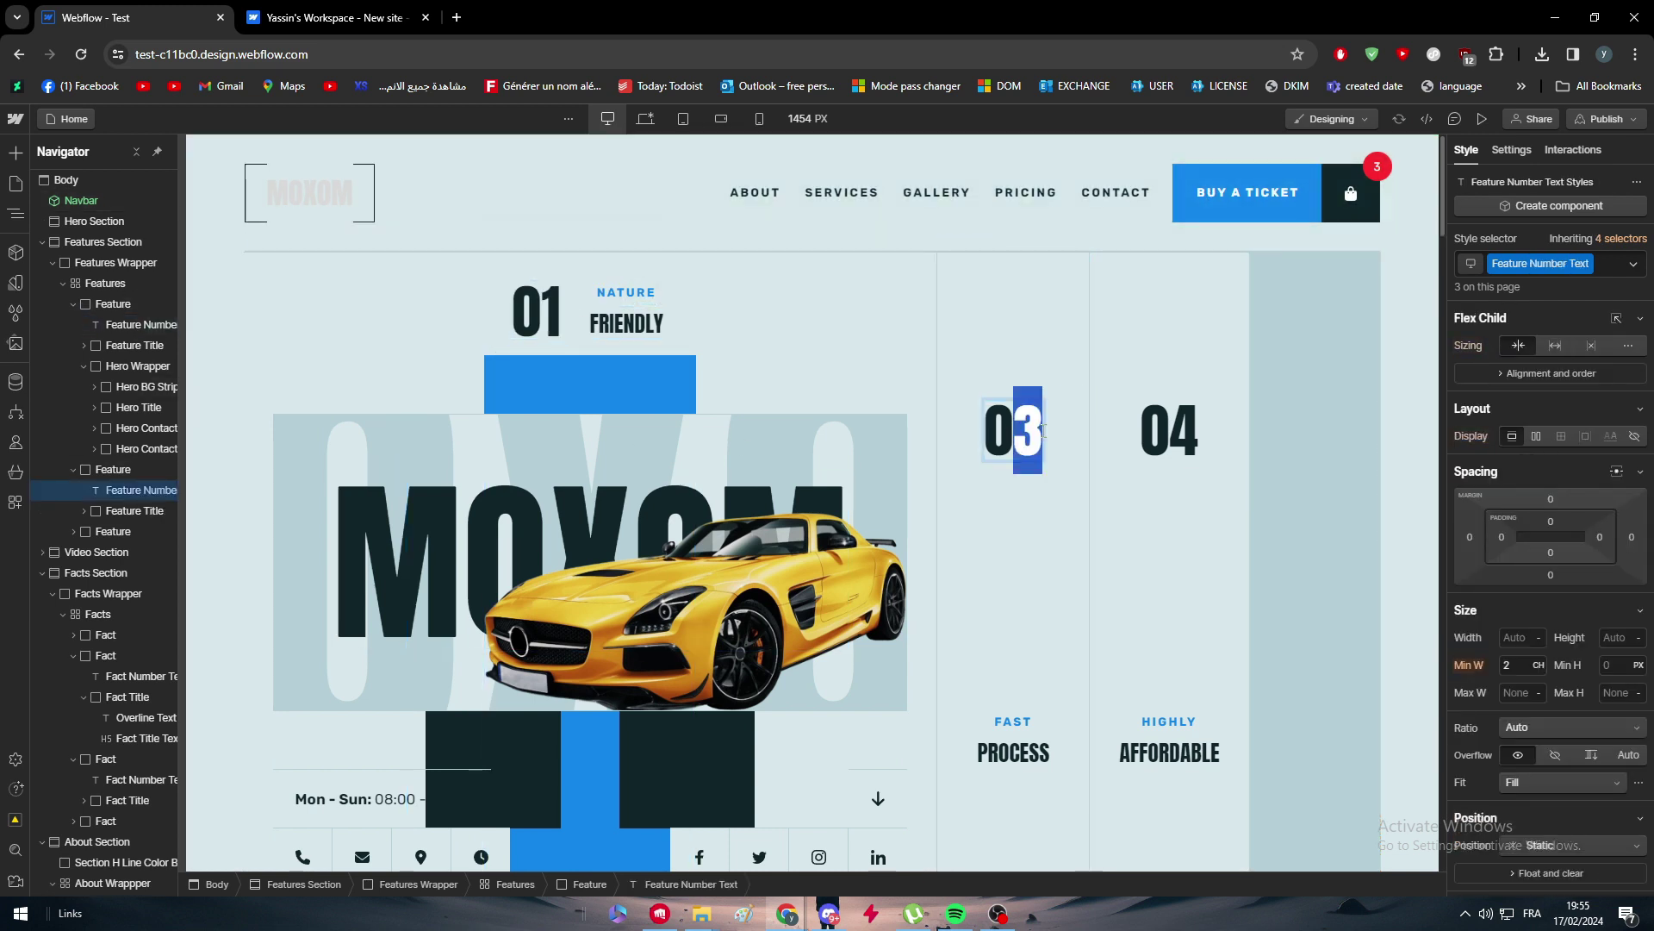
type("2")
left_click(1176, 433)
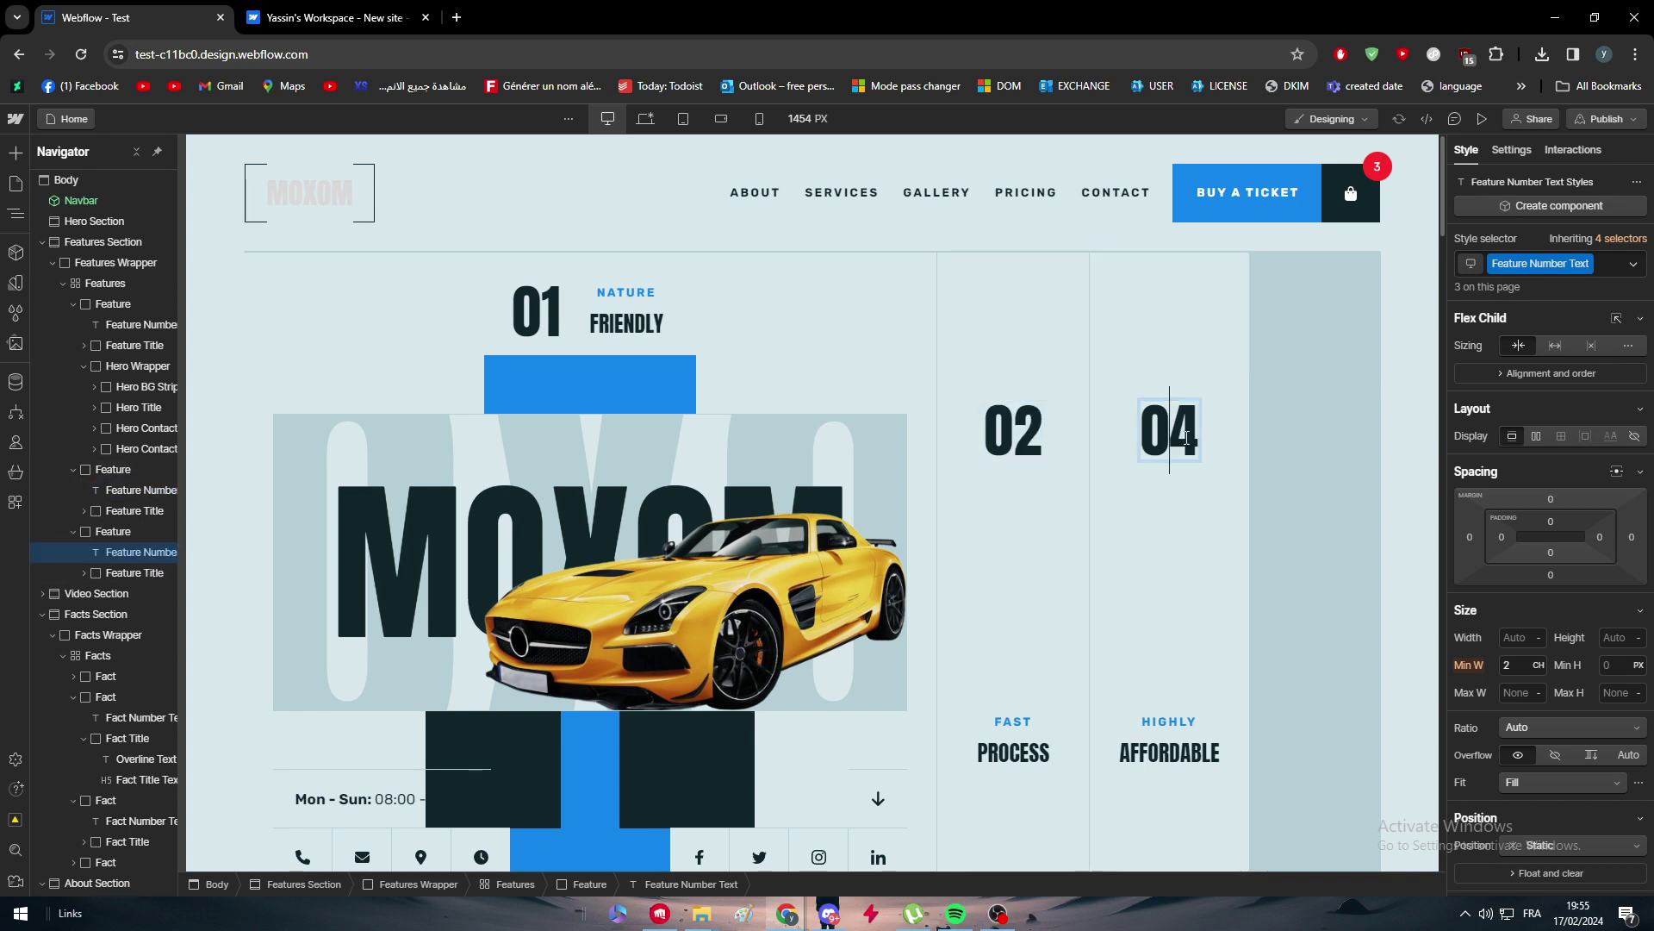
double_click(1187, 438)
type("3")
left_click(1300, 450)
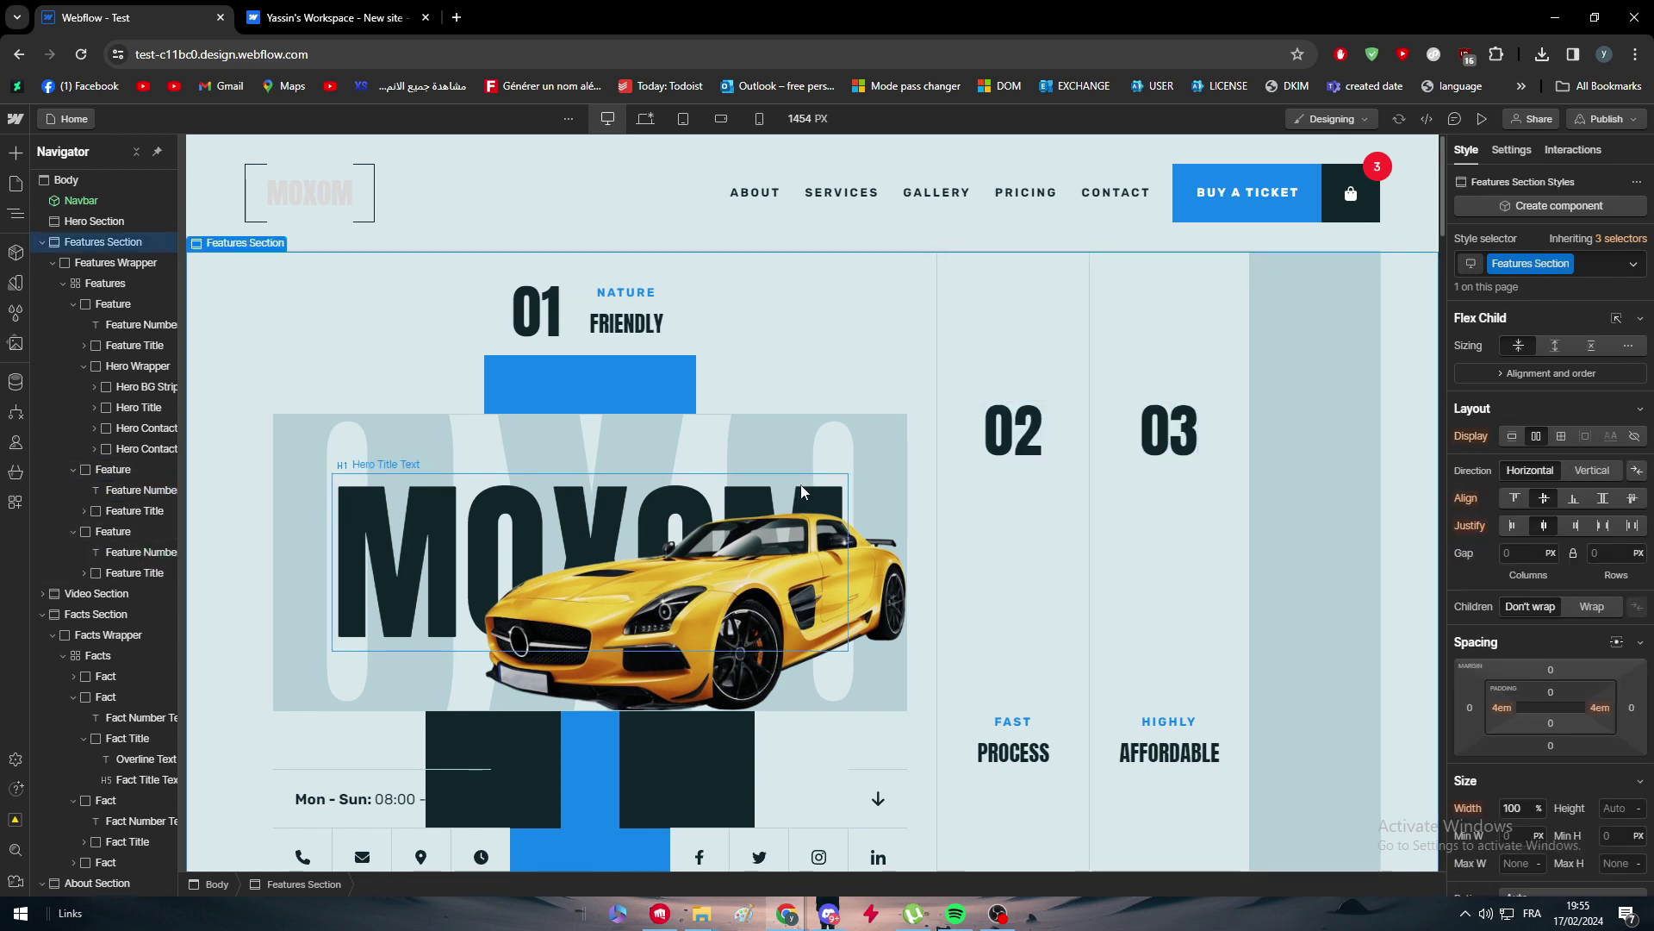
Check the Features section at the tablet, mobile landscape and mobile portrait breakpoints, then return to the 1280px-and-up breakpoint
left_click(683, 120)
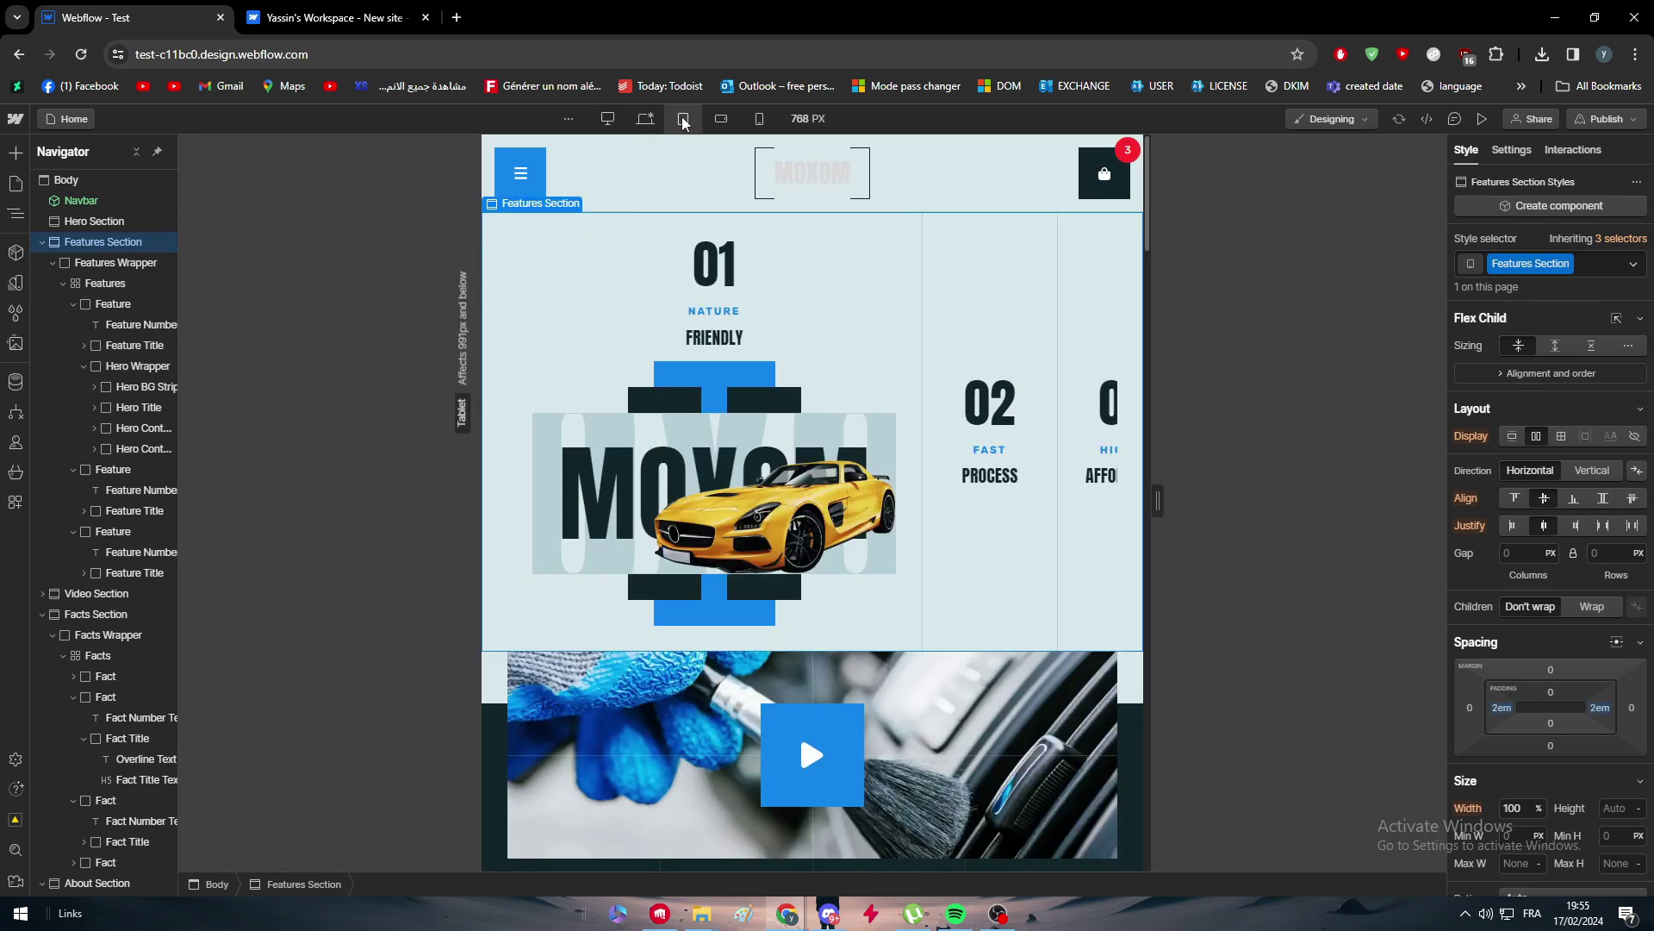
left_click(712, 129)
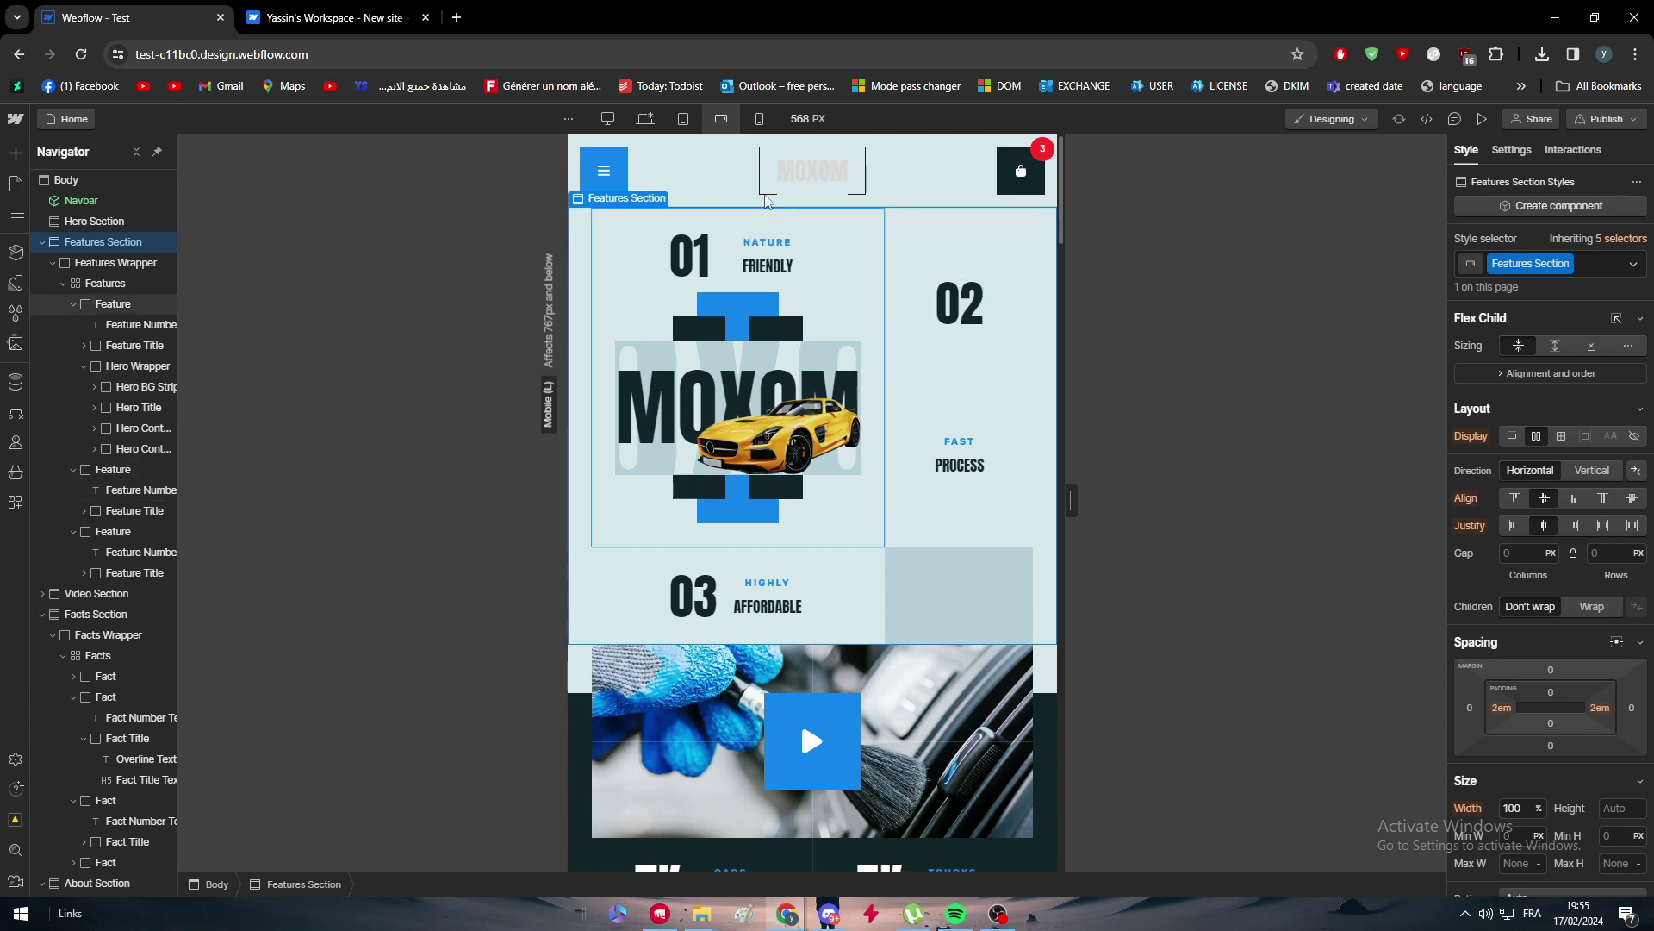
left_click(759, 118)
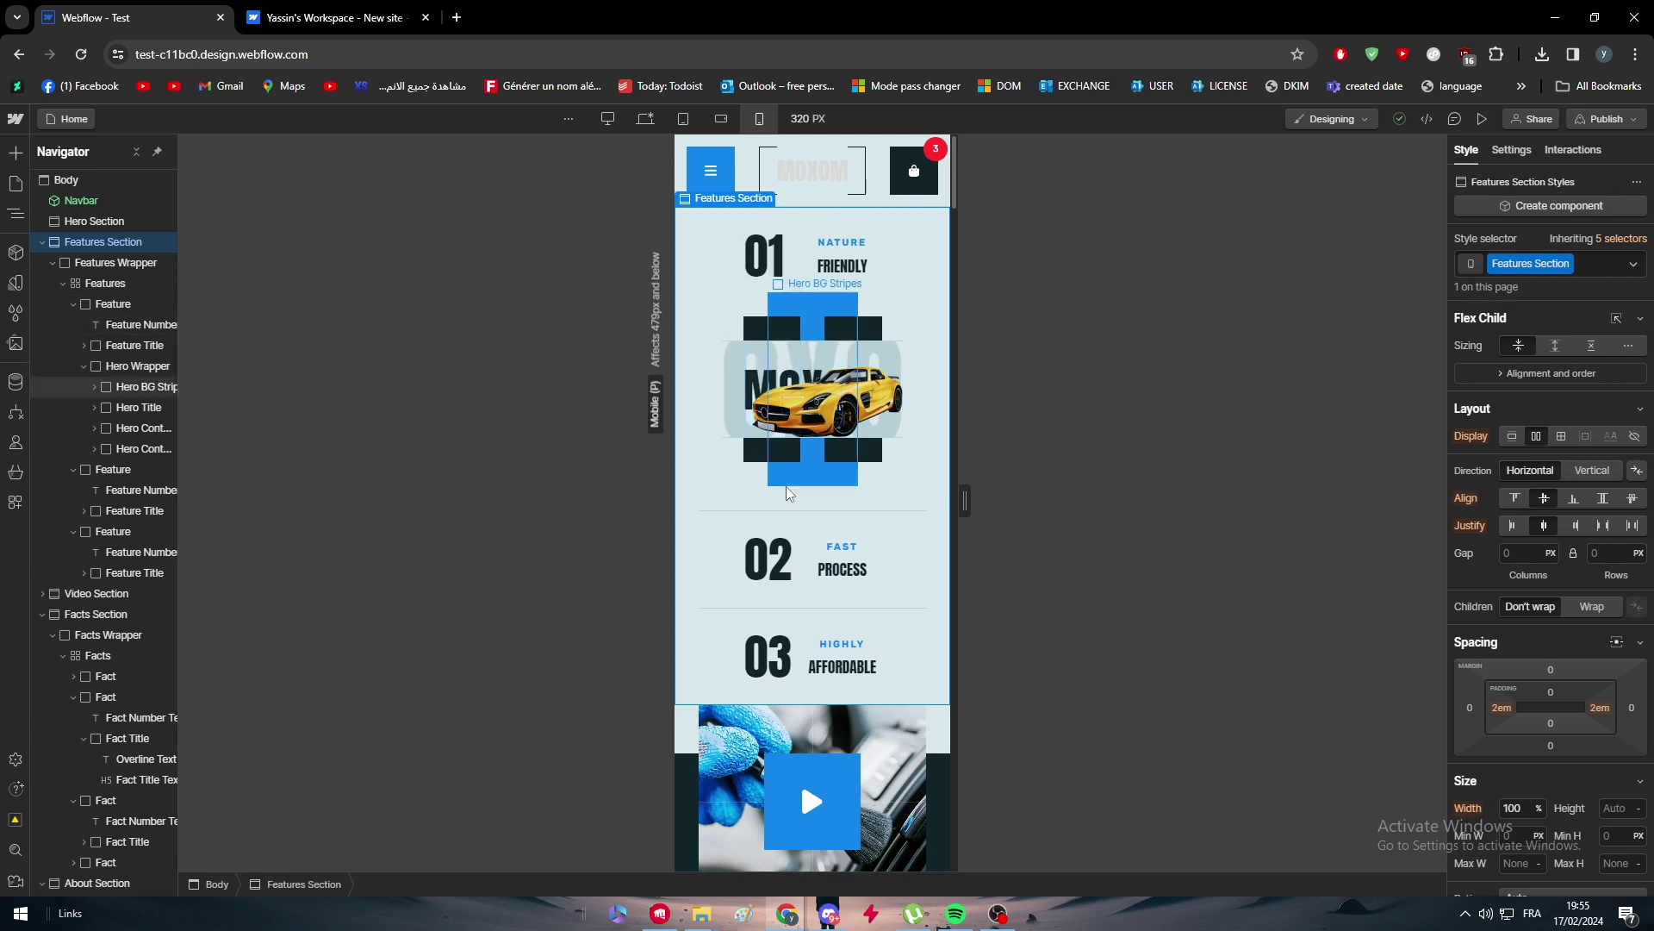
scroll(788, 493, "down", 7)
scroll(789, 493, "up", 7)
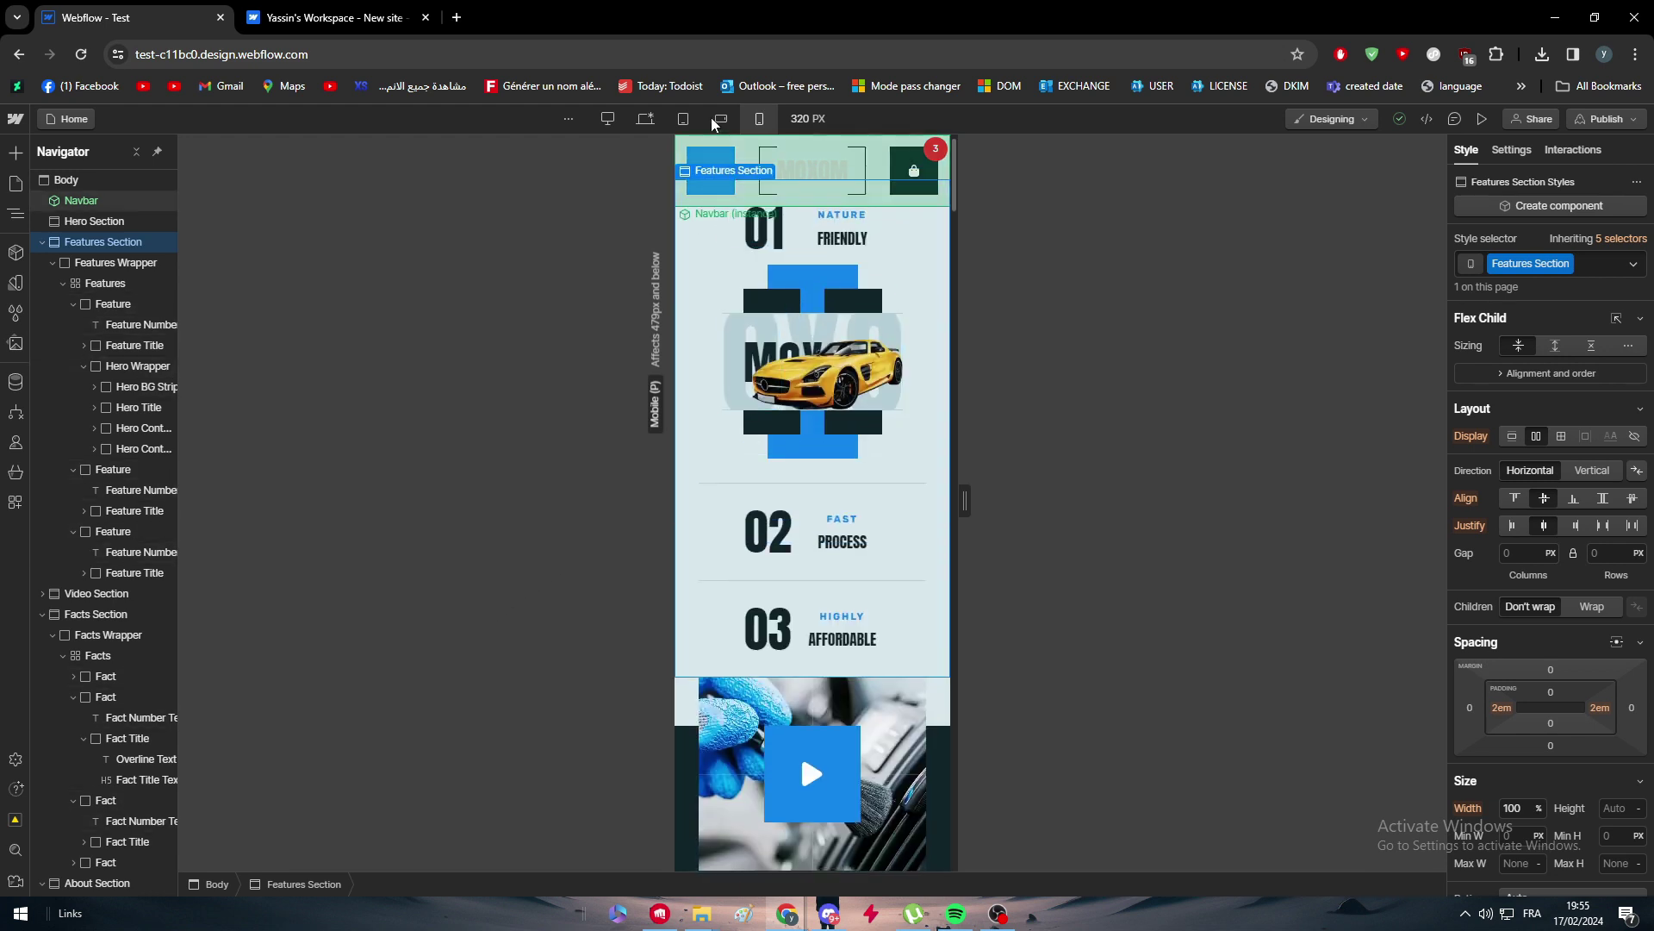
left_click(610, 120)
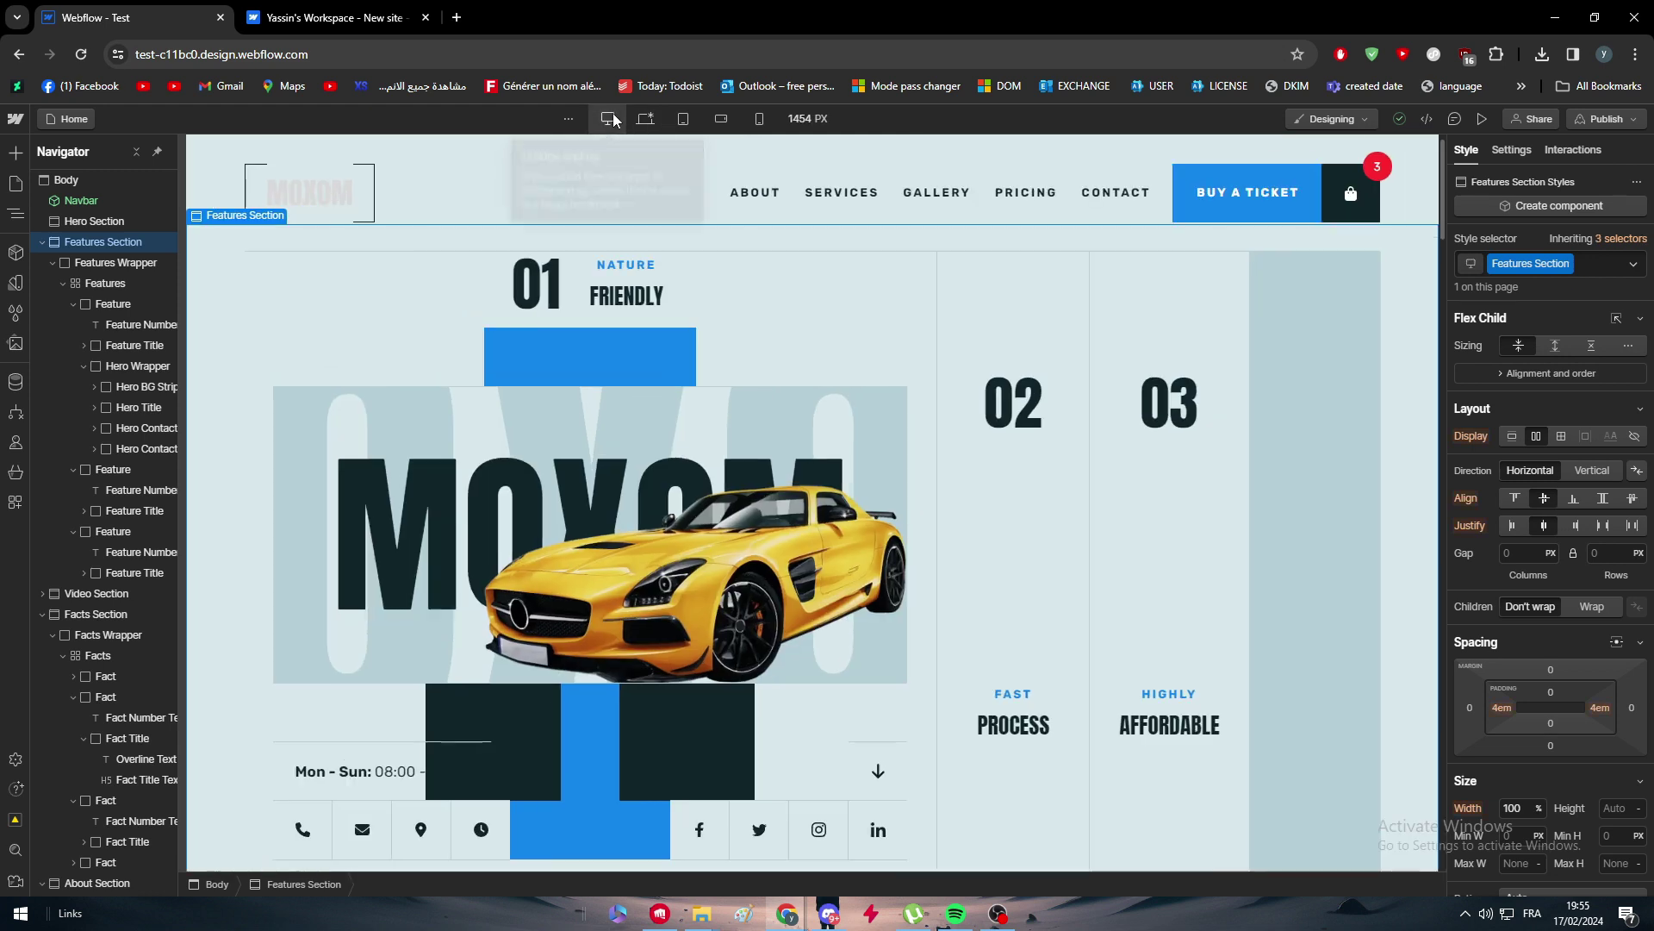
key("shift+4")
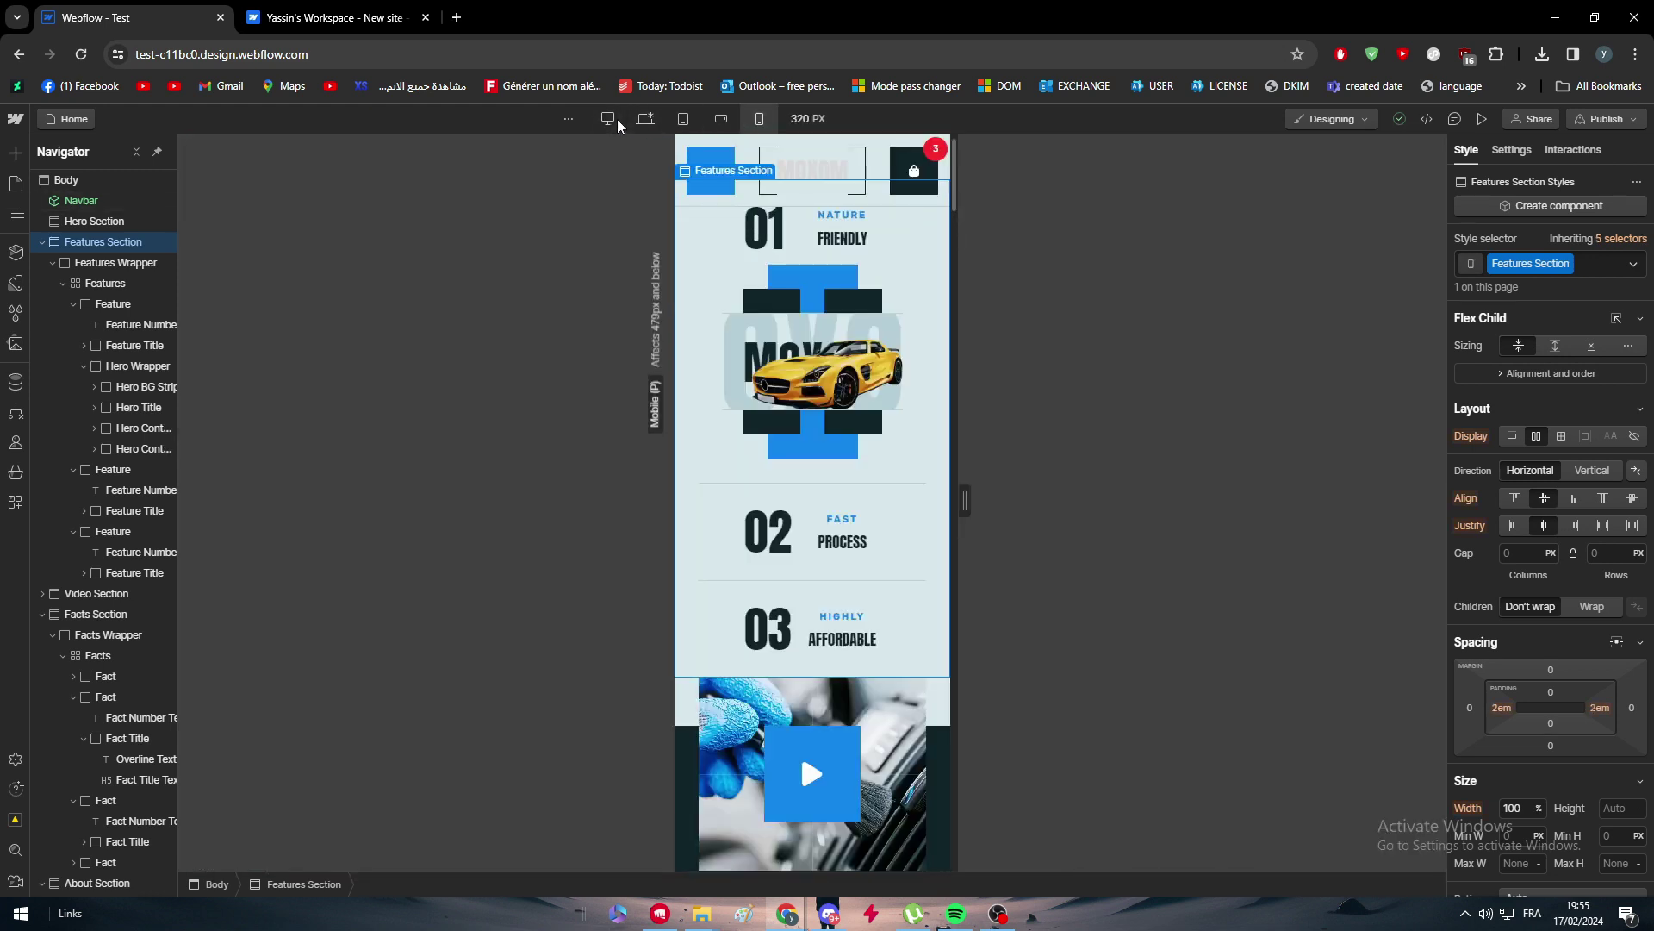
left_click(613, 120)
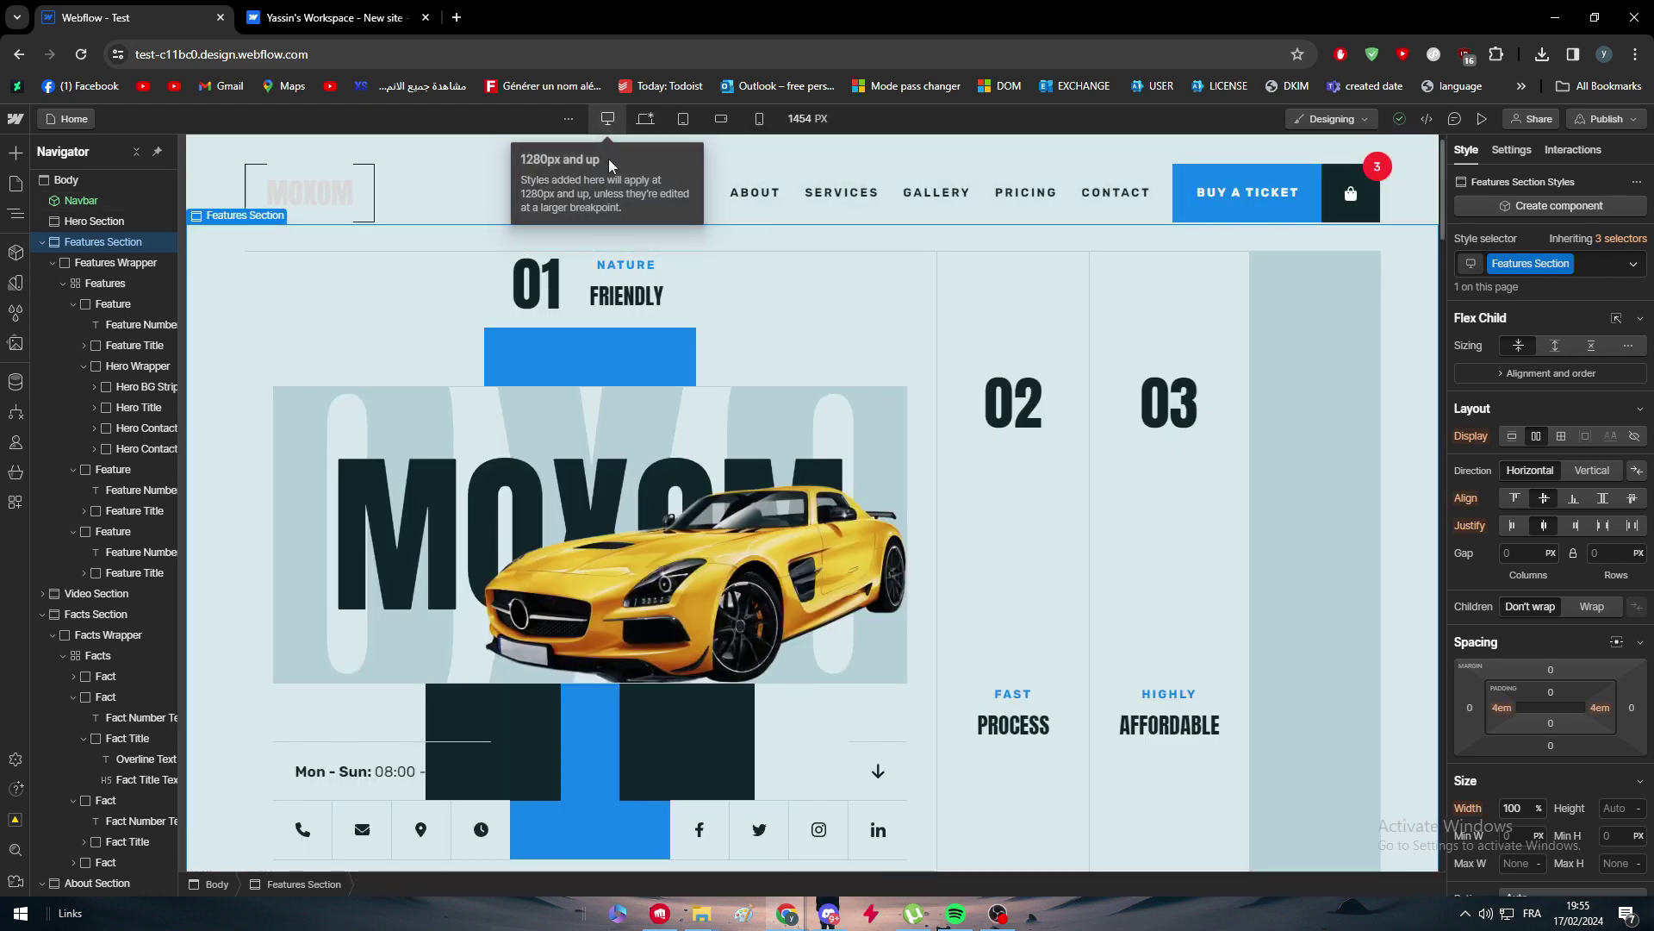